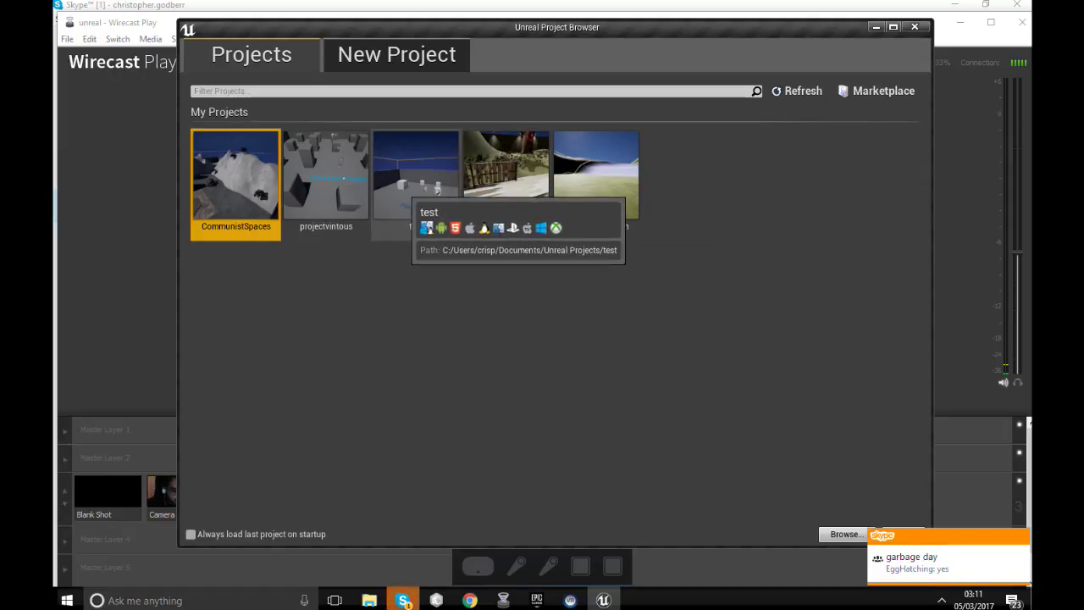
# Open the new project setup and preview the Blueprint templates, including Side Scroller, First Person, Flying, Puzzle, Vehicle Advanced, 2D Side Scroller and Top Down.
pyautogui.click(396, 54)
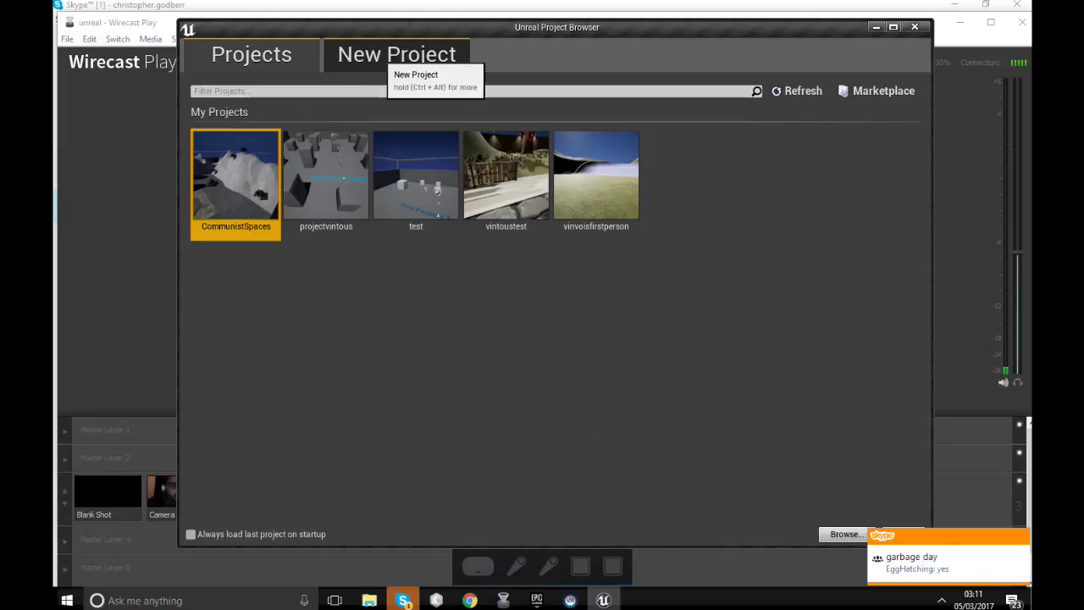
pyautogui.click(390, 57)
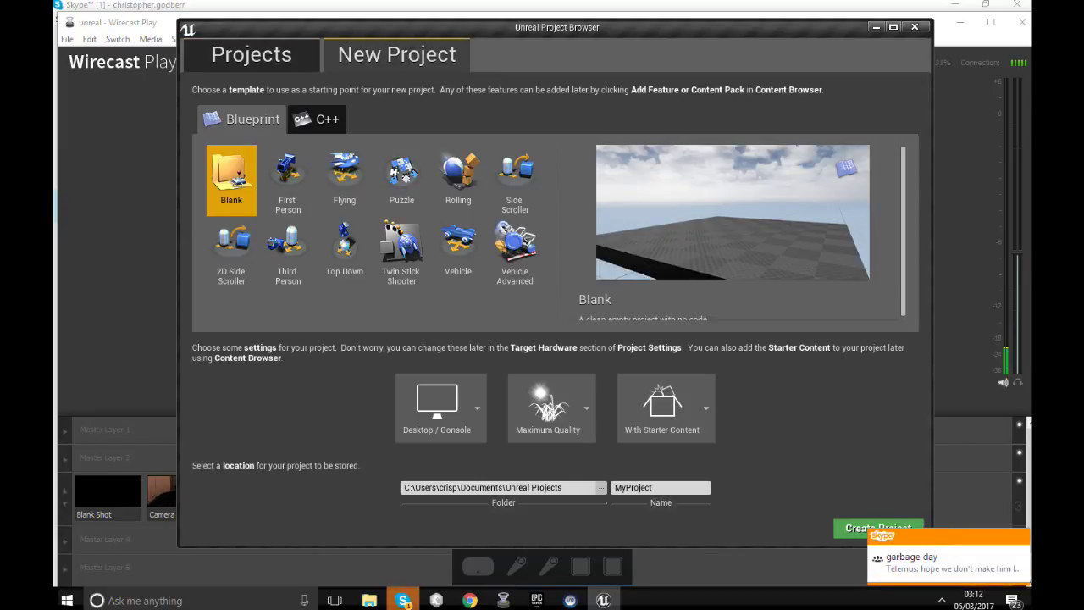
pyautogui.click(515, 180)
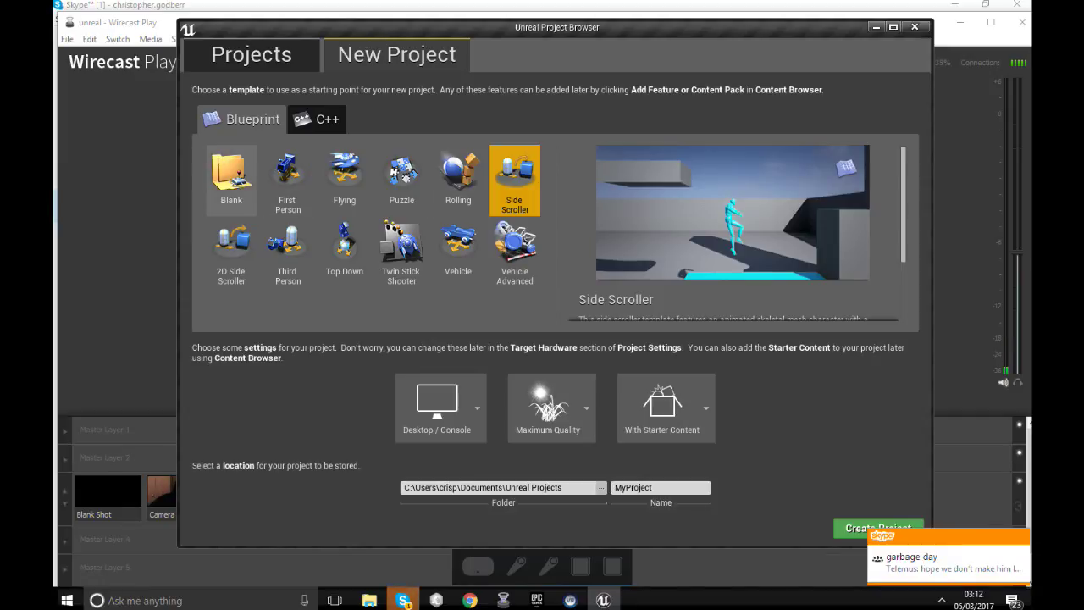
pyautogui.click(288, 180)
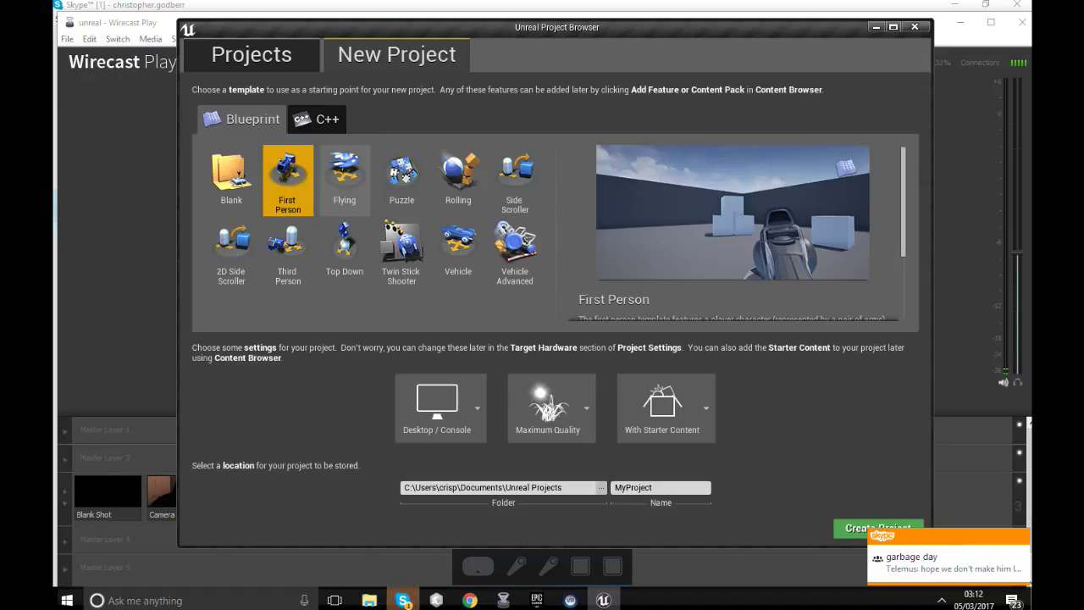
pyautogui.click(344, 179)
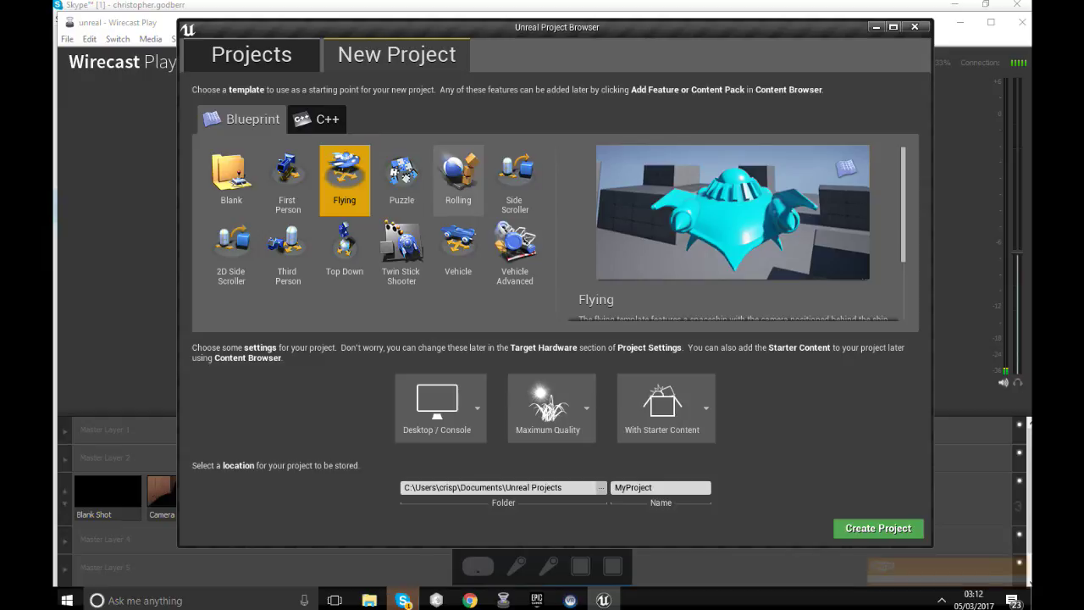
pyautogui.click(401, 179)
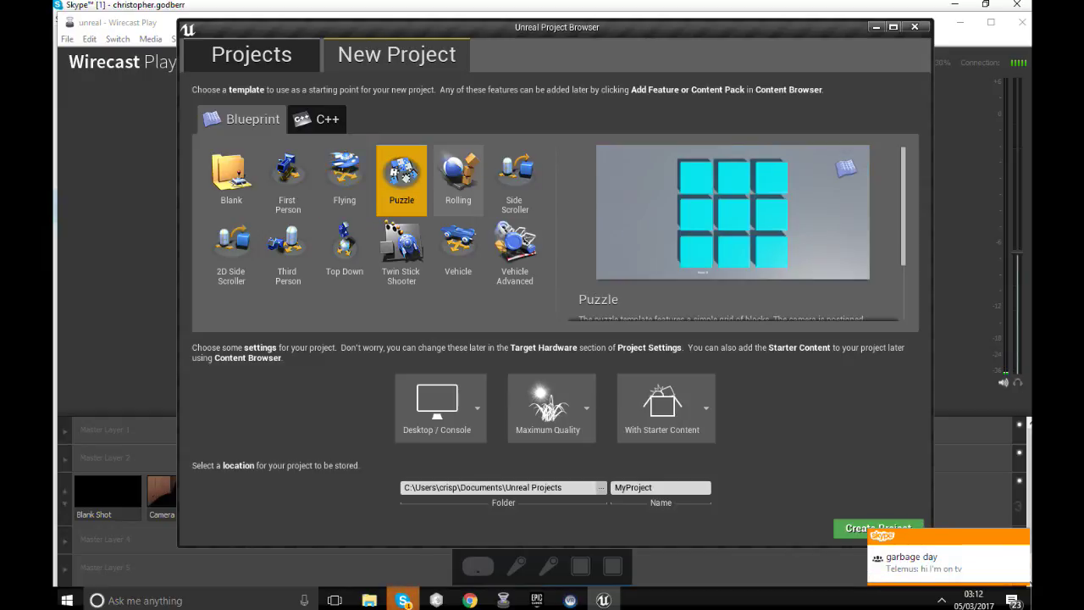
pyautogui.click(458, 180)
pyautogui.click(515, 180)
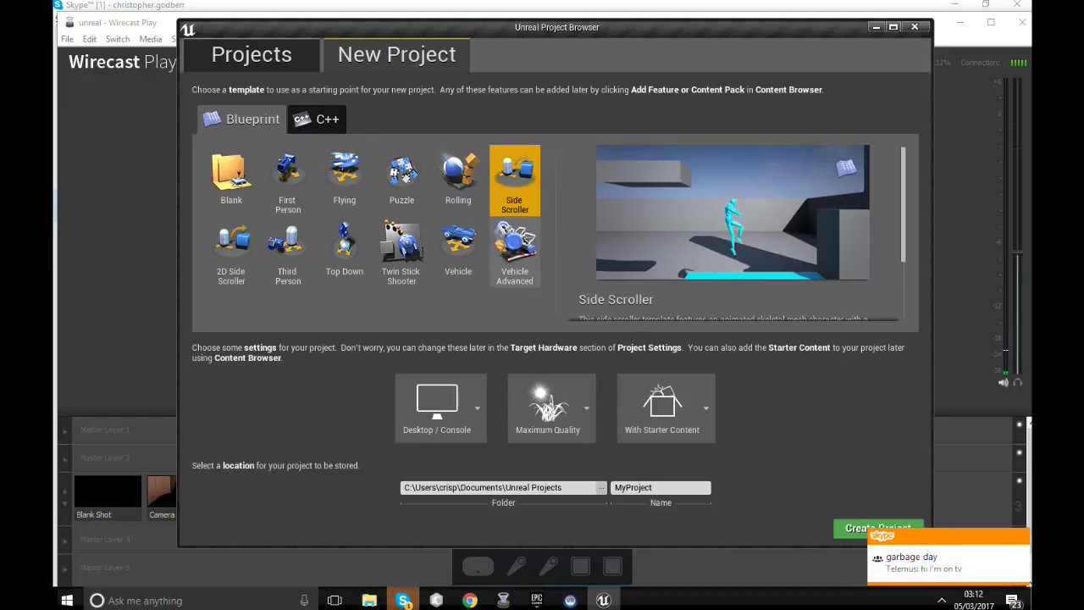
pyautogui.click(514, 251)
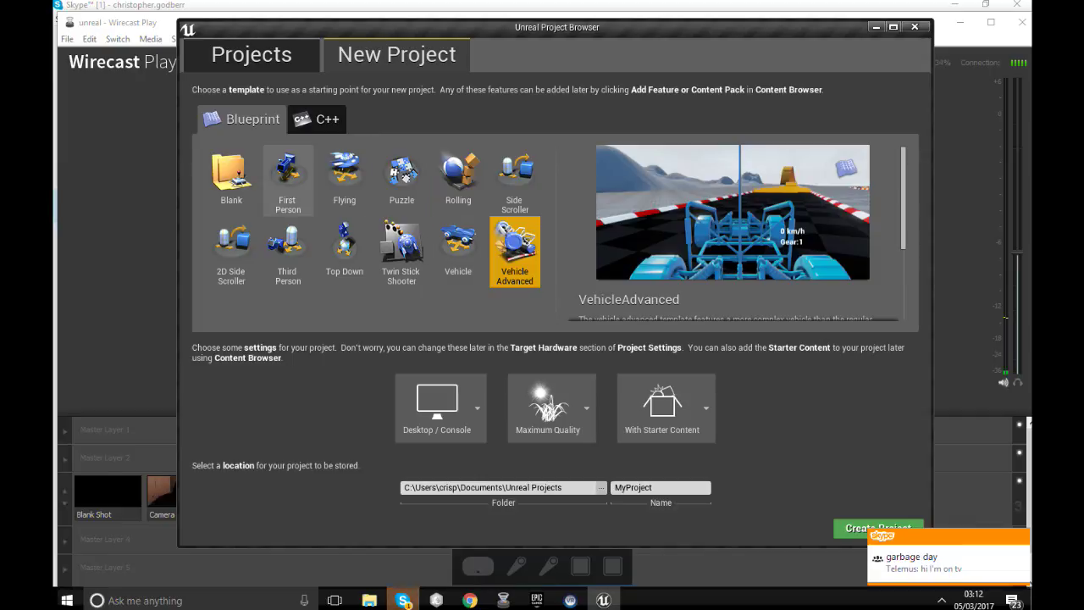
pyautogui.click(288, 177)
pyautogui.click(288, 251)
pyautogui.click(231, 251)
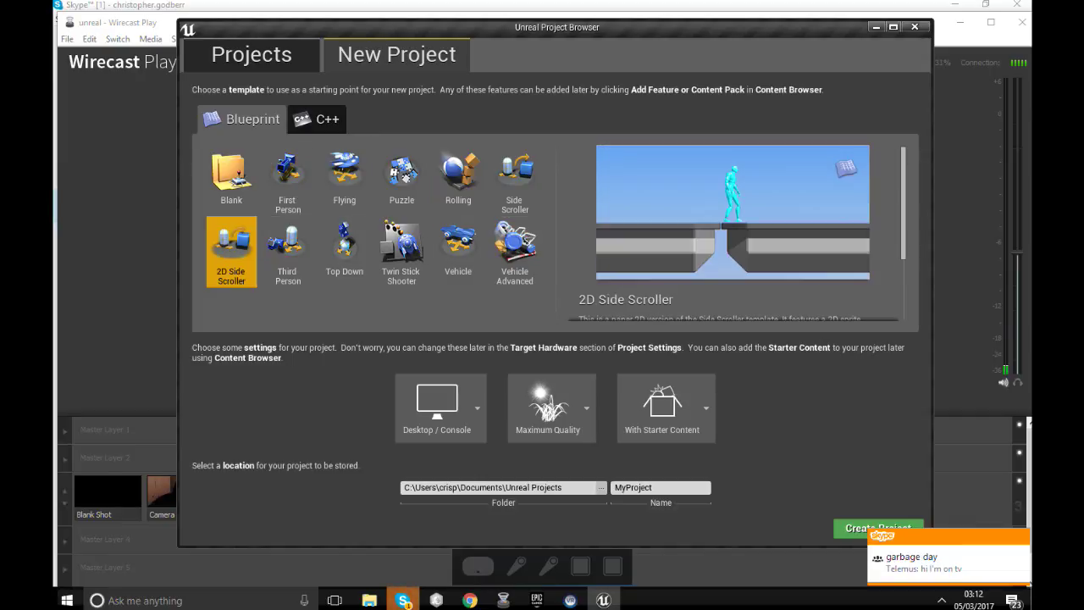
pyautogui.click(288, 251)
pyautogui.click(344, 251)
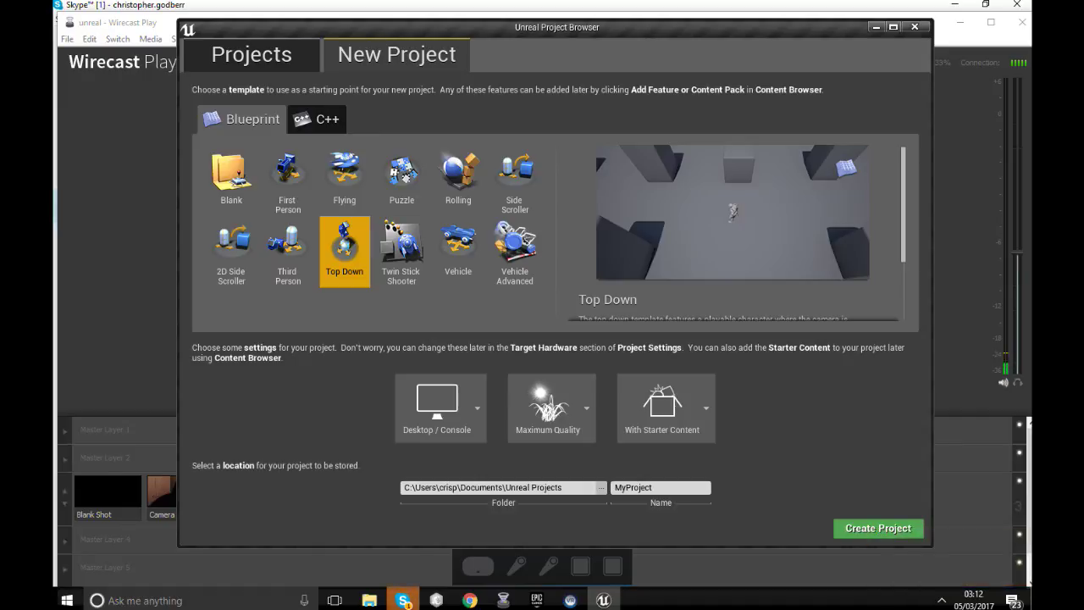
pyautogui.scroll(-4, 733, 233)
pyautogui.scroll(4, 732, 232)
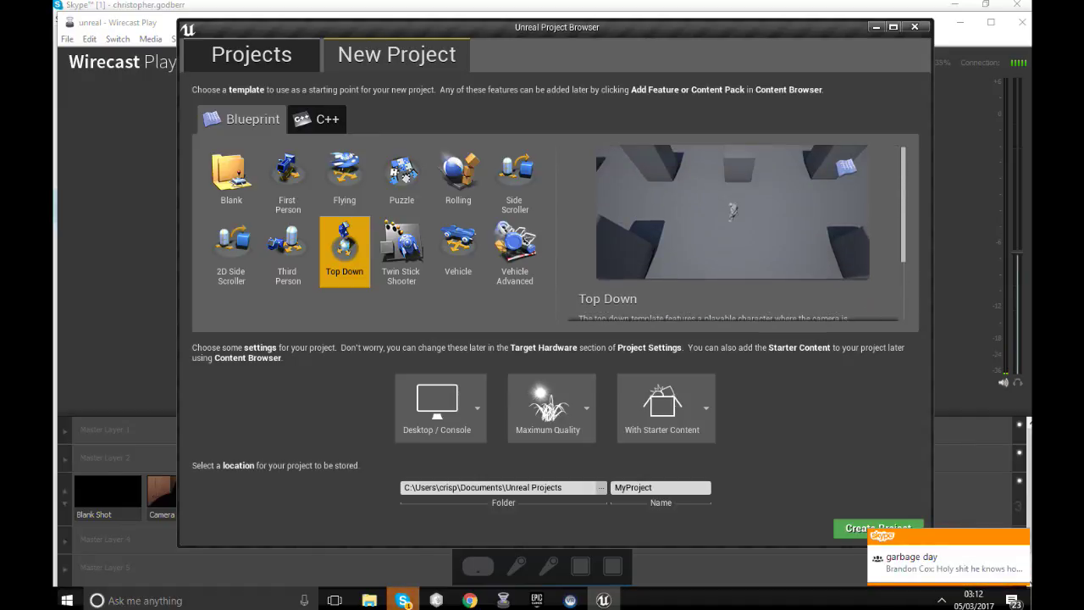
pyautogui.click(231, 252)
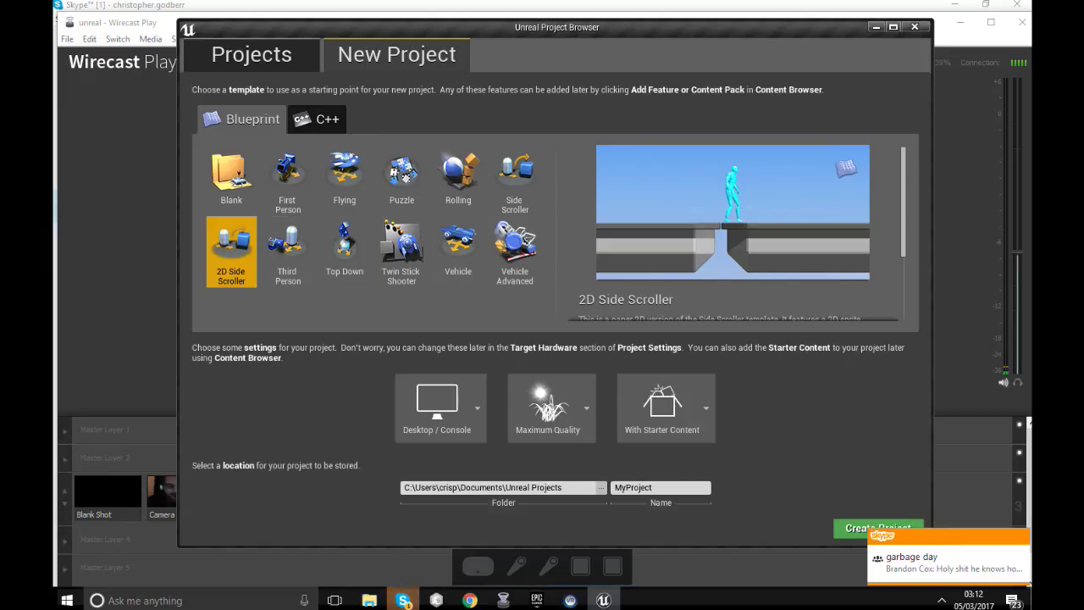
pyautogui.click(288, 180)
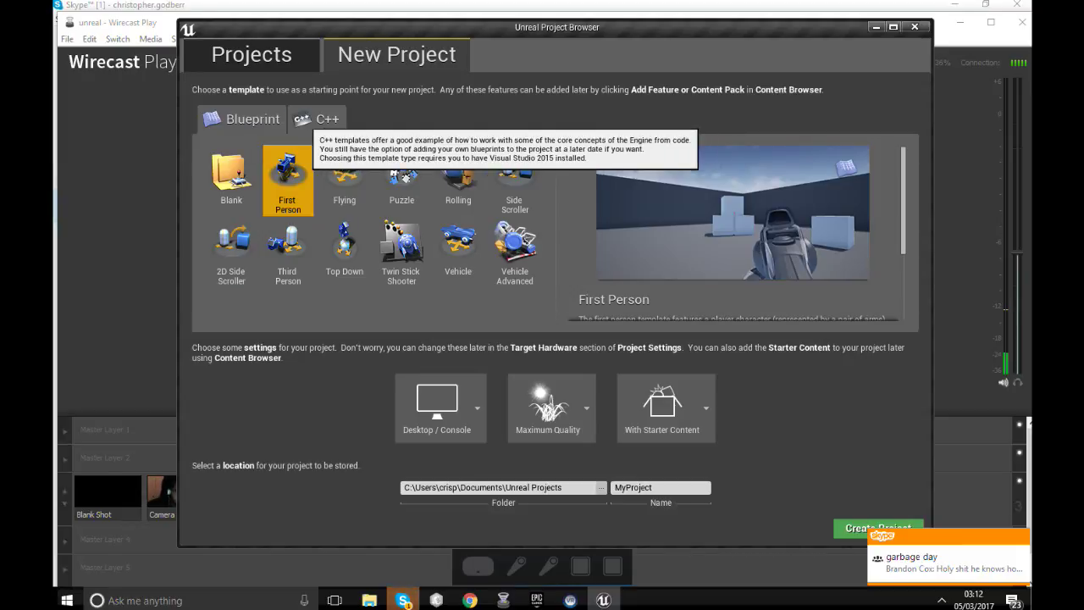
# Compare the C++ templates with the Blueprint ones and select the Blueprint First Person template.
pyautogui.click(322, 119)
pyautogui.click(251, 119)
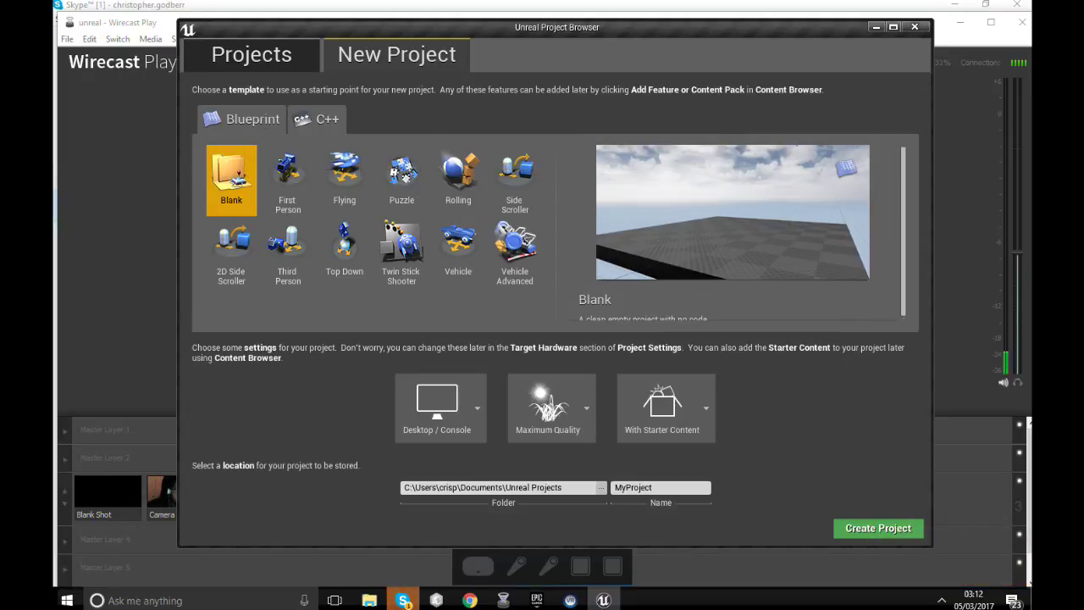
pyautogui.click(301, 120)
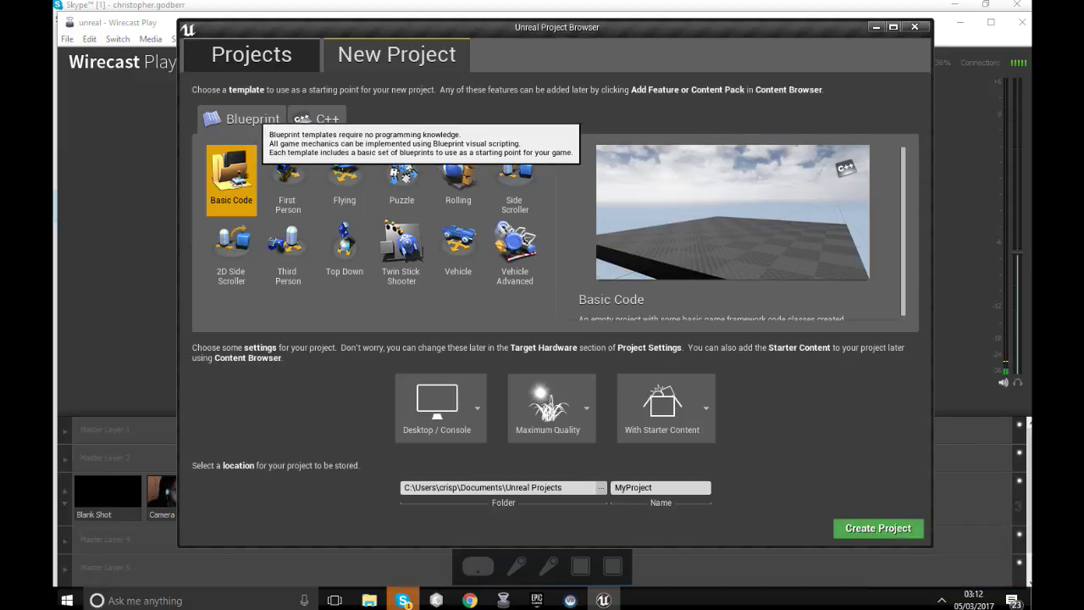
pyautogui.click(243, 119)
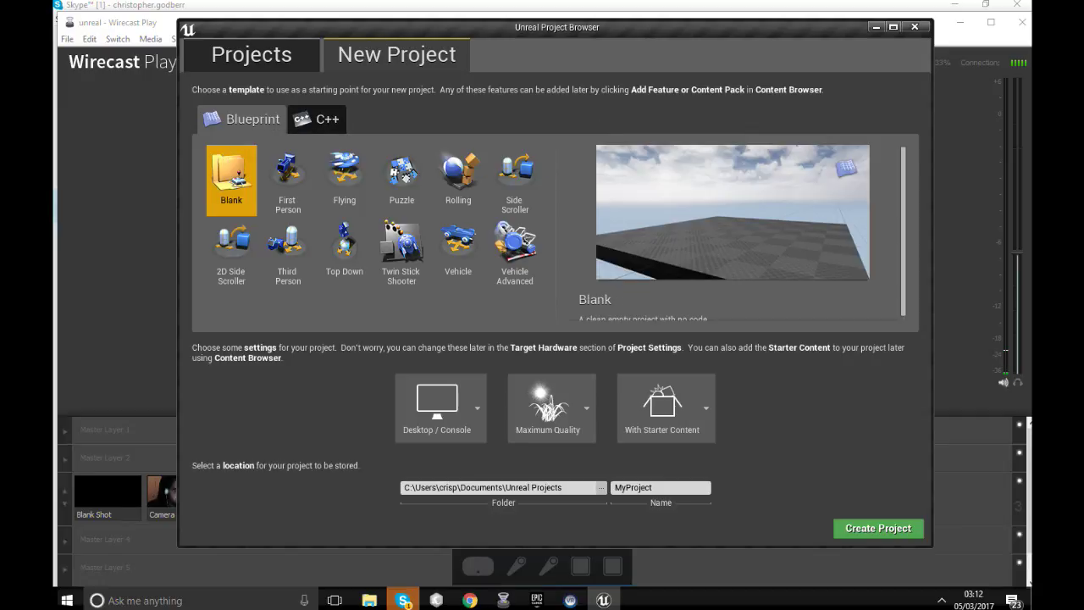
pyautogui.click(287, 180)
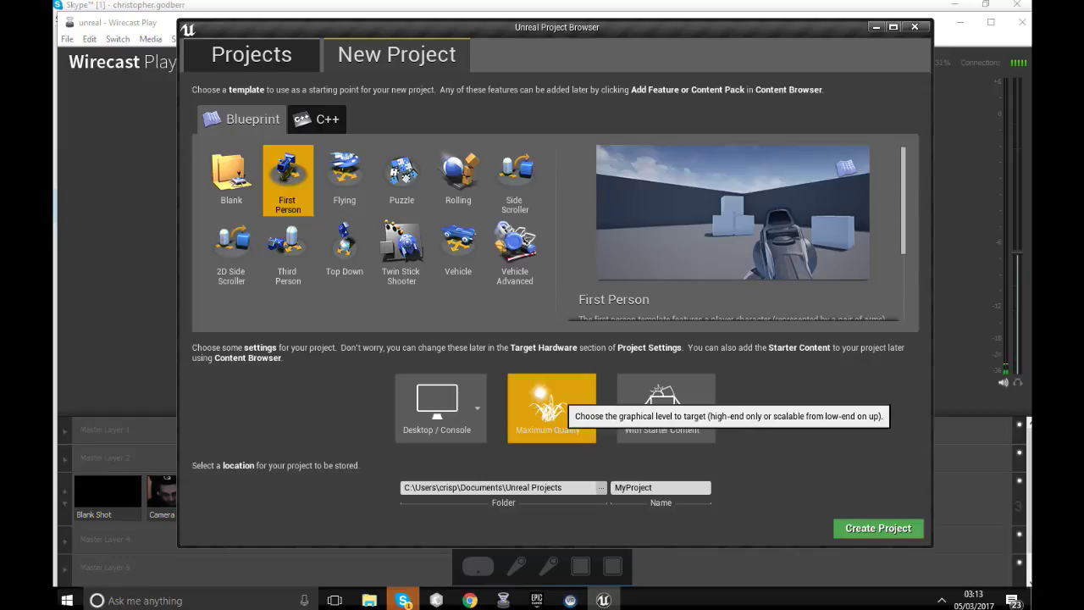
# Check the Epic Games Launcher and Wirecast's Camera shot, and return to the Unreal Project Browser.
pyautogui.click(536, 600)
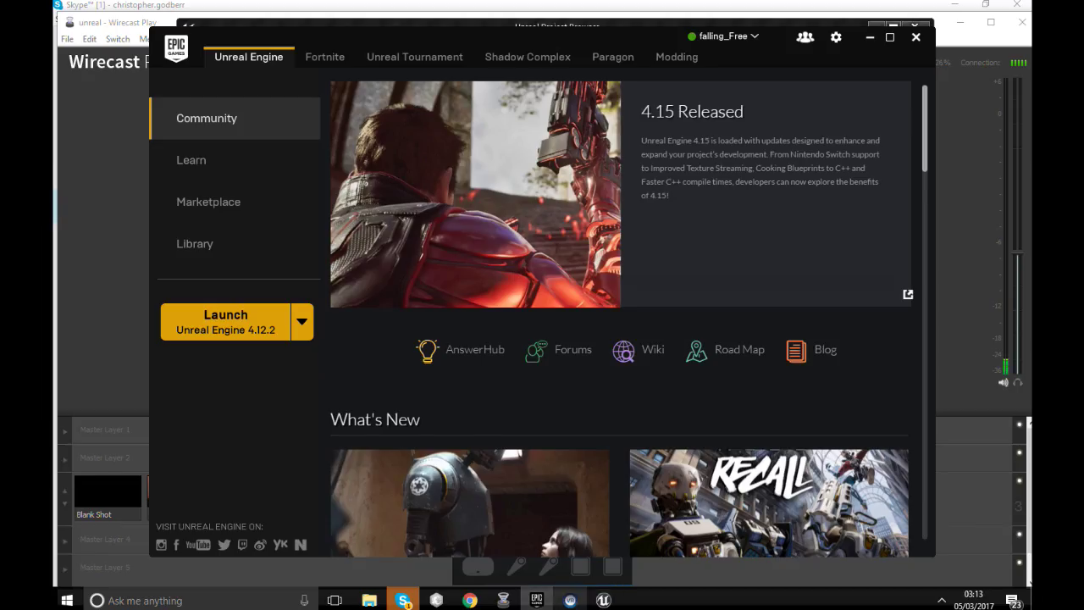
pyautogui.click(603, 599)
pyautogui.click(503, 600)
pyautogui.click(180, 493)
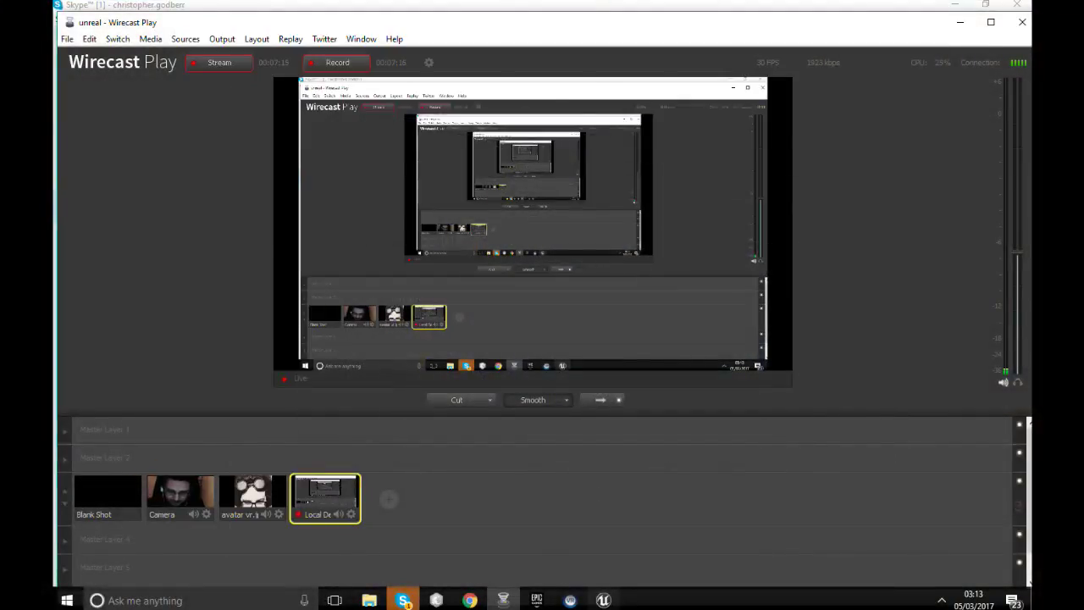
pyautogui.click(603, 599)
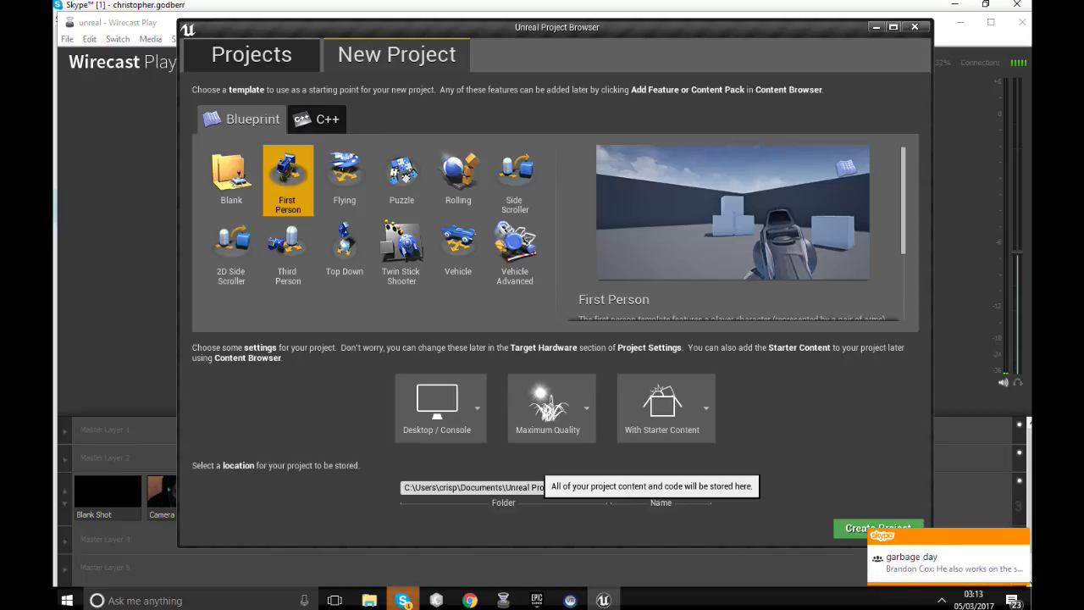
# Name the new project Hellscape and create it, minimizing the Skype window while the editor loads.
pyautogui.write('Hellscape')
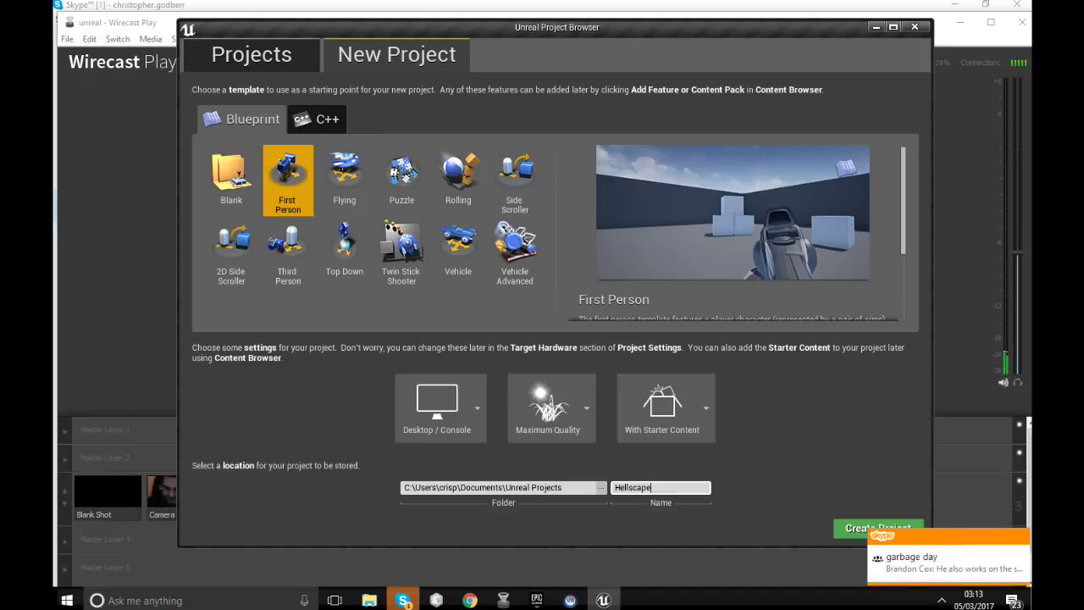
pyautogui.click(857, 527)
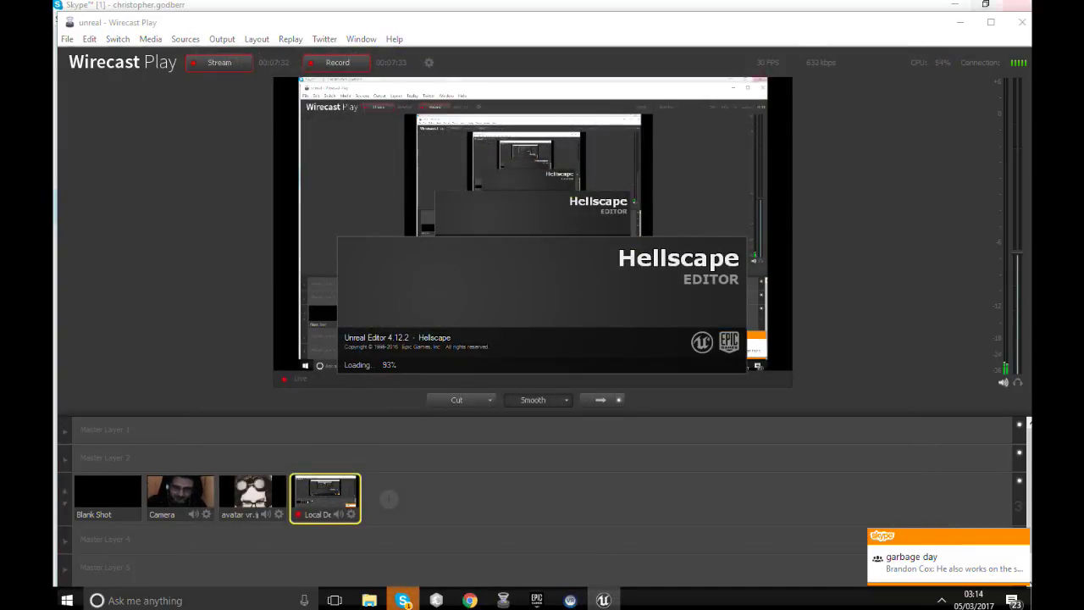
pyautogui.click(955, 5)
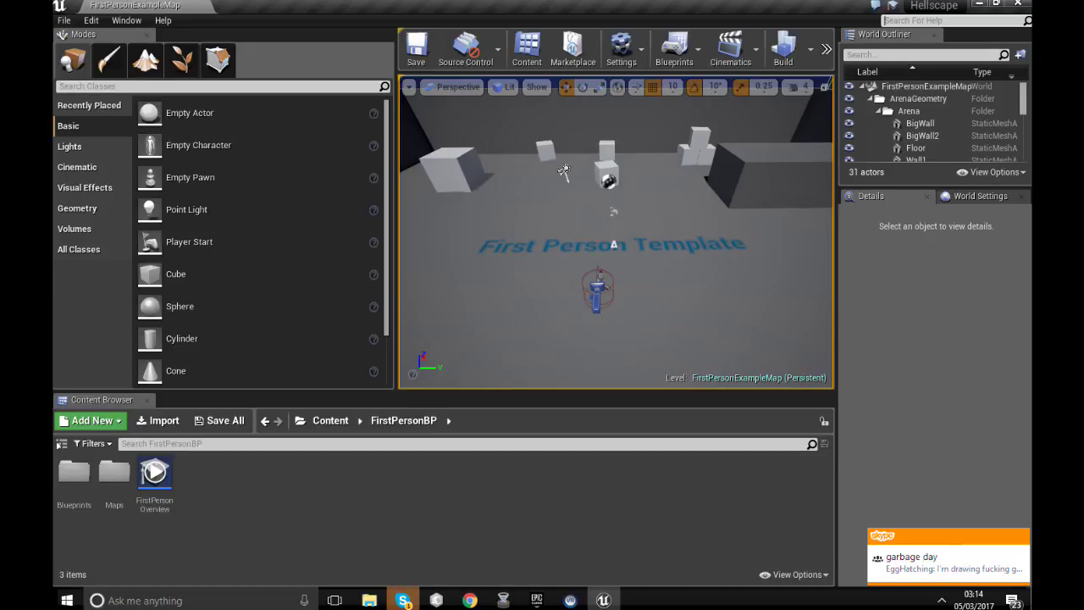
# Select the arena floor in the level and look through the Lights and Basic placeable actors.
pyautogui.click(64, 20)
pyautogui.click(542, 212)
pyautogui.moveTo(542, 211); pyautogui.dragTo(491, 186, button='right')
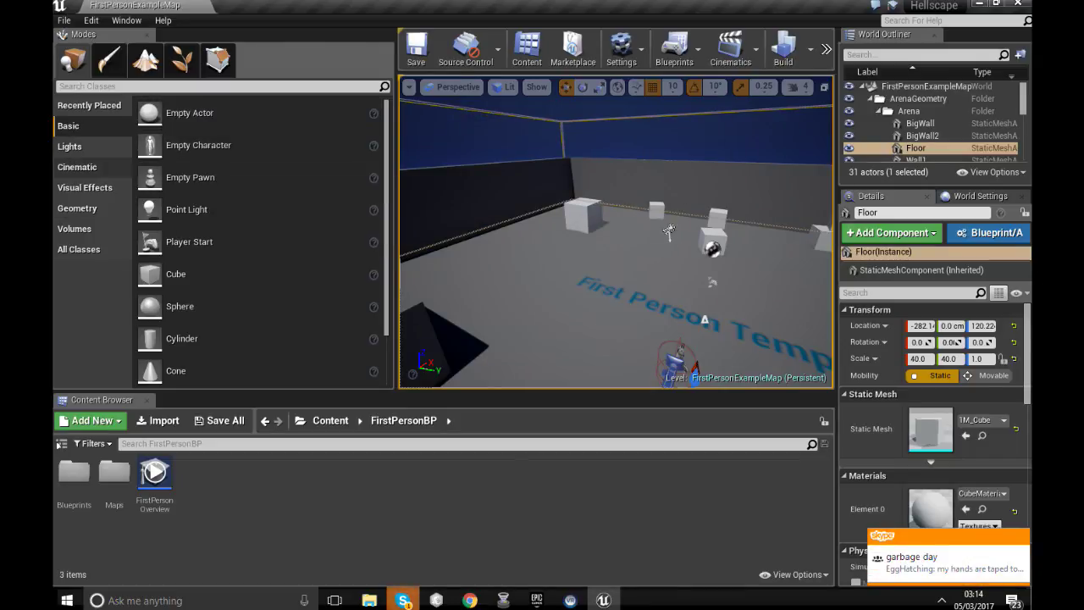
pyautogui.click(91, 146)
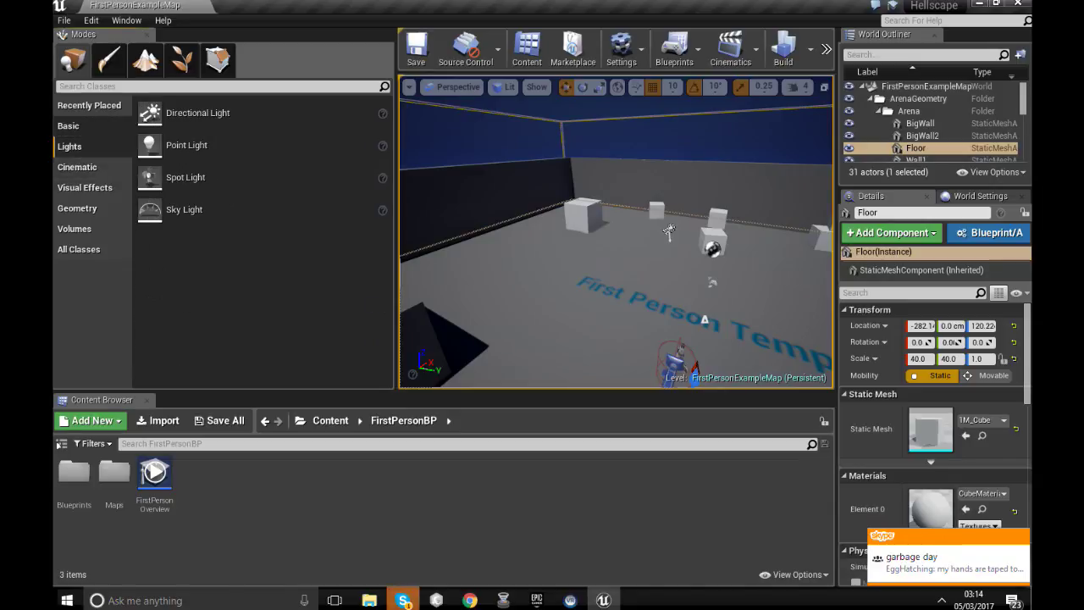
pyautogui.click(88, 126)
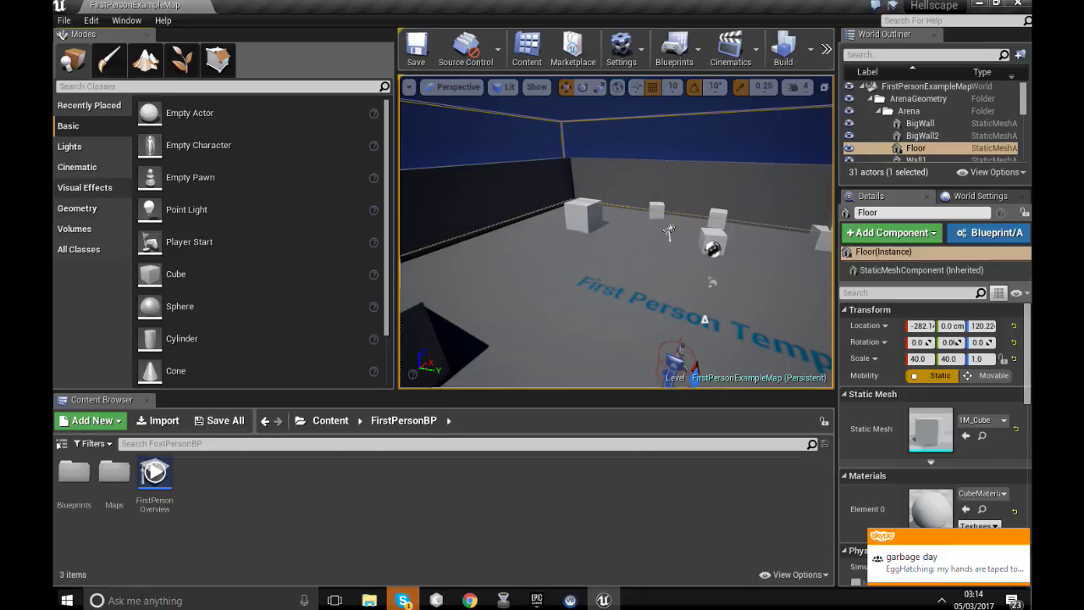
# Switch to Skype to check the group conversation and return to the Unreal Editor.
pyautogui.rightClick(403, 599)
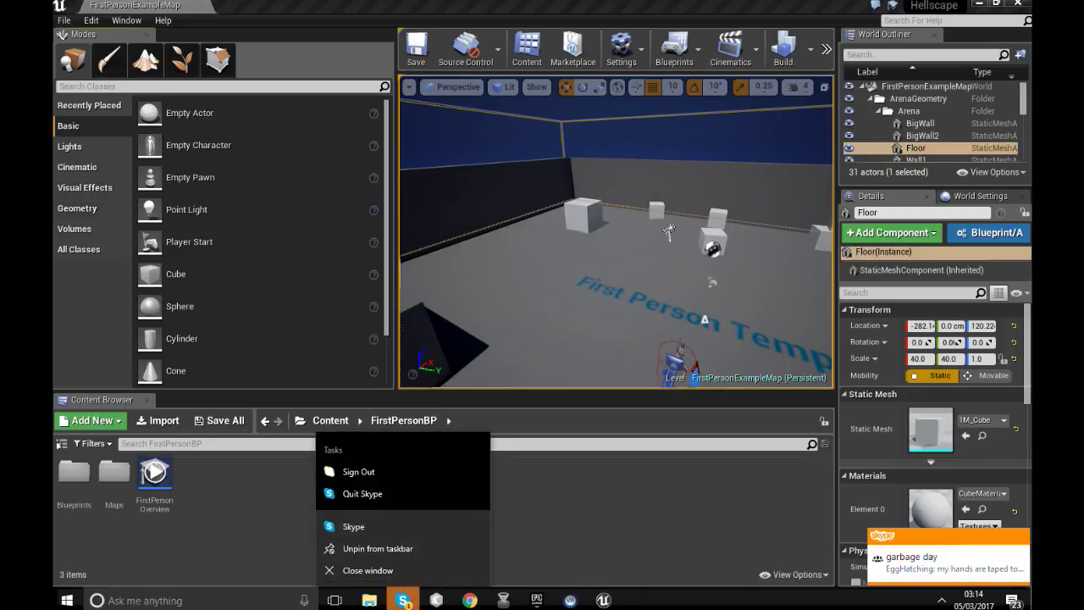
pyautogui.click(403, 600)
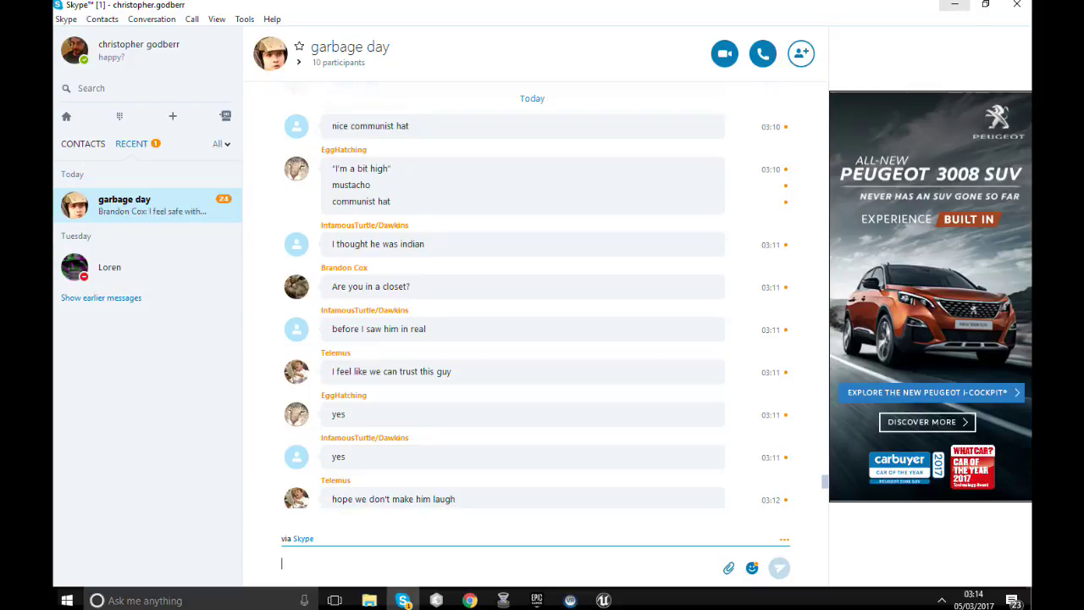
pyautogui.click(954, 4)
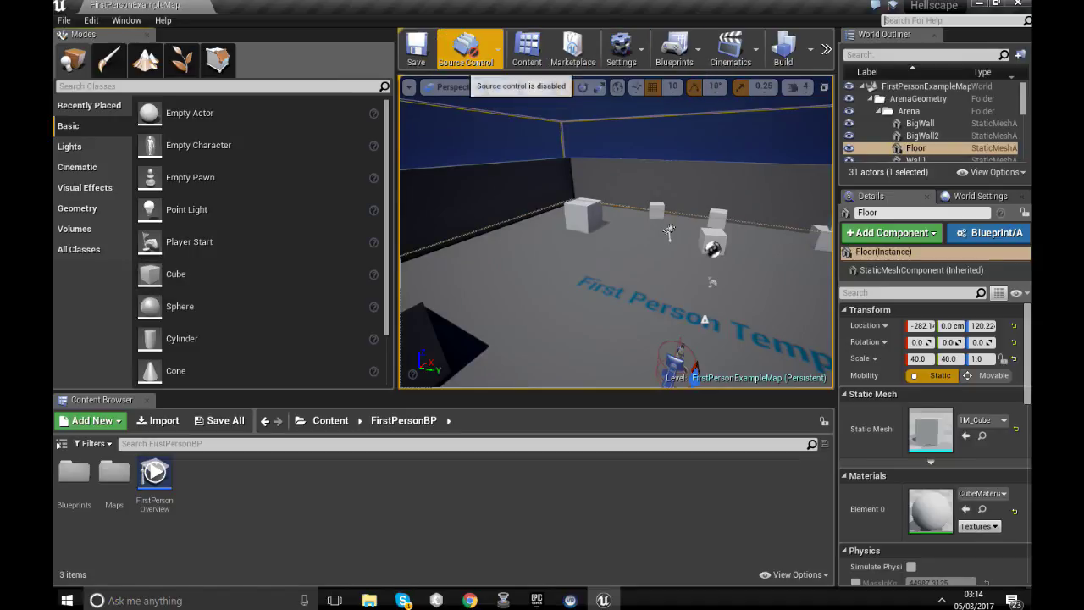
# Look over the source control actions and the options for creating and opening Blueprints.
pyautogui.click(466, 51)
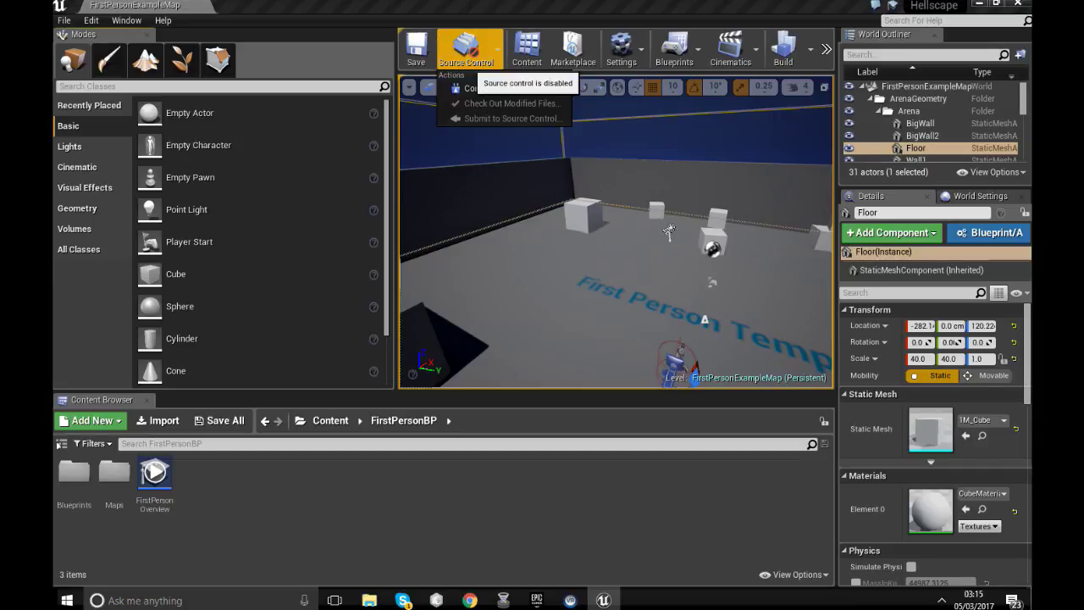
pyautogui.click(487, 63)
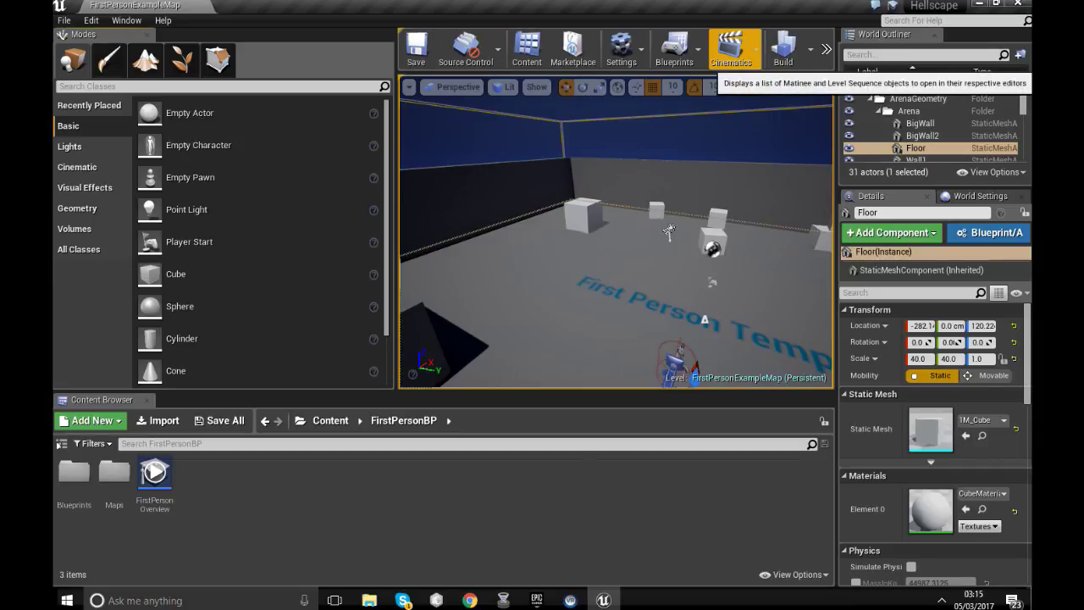
pyautogui.click(688, 62)
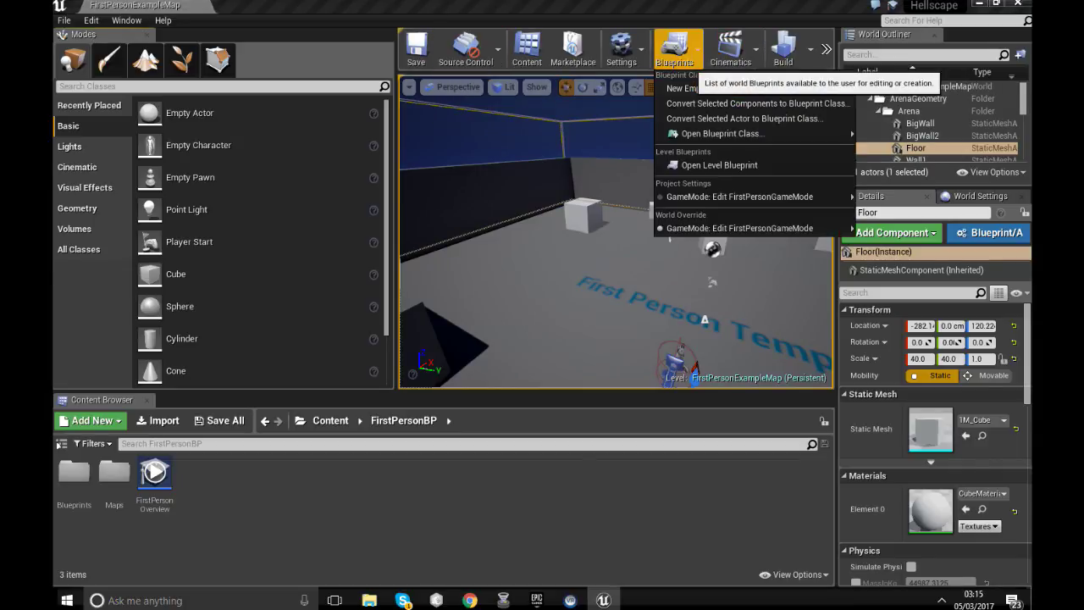
pyautogui.click(689, 62)
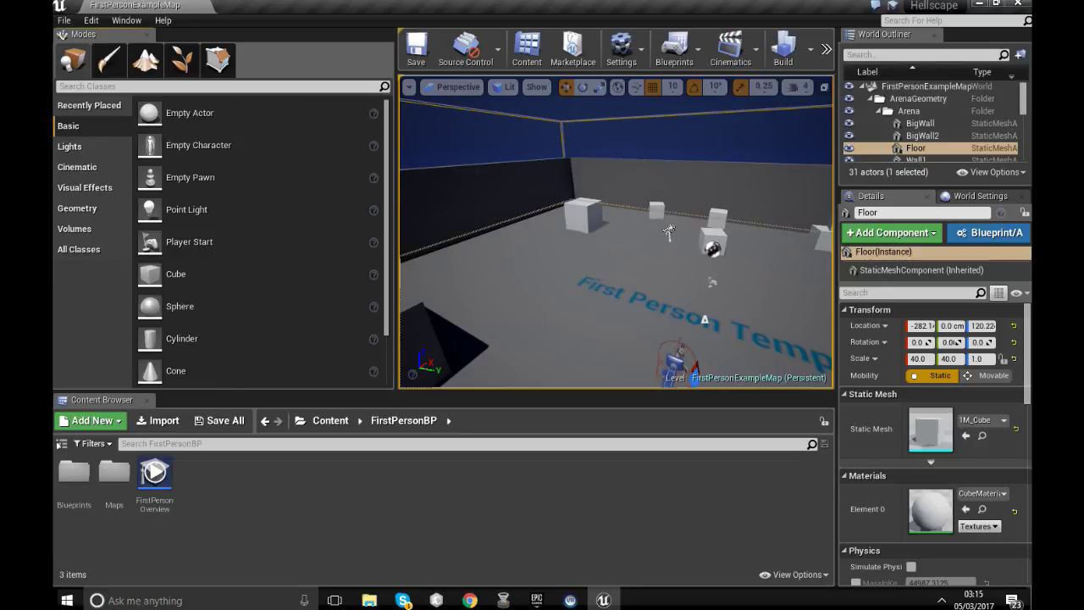
pyautogui.click(684, 53)
pyautogui.click(684, 52)
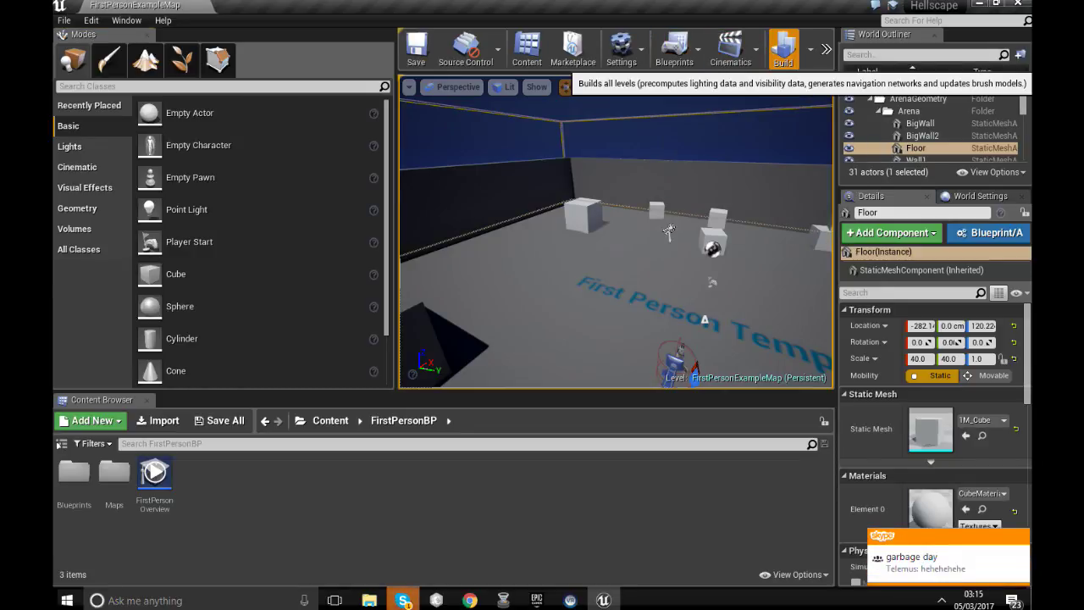
# Build all levels, including lighting, visibility data and navigation.
pyautogui.click(784, 49)
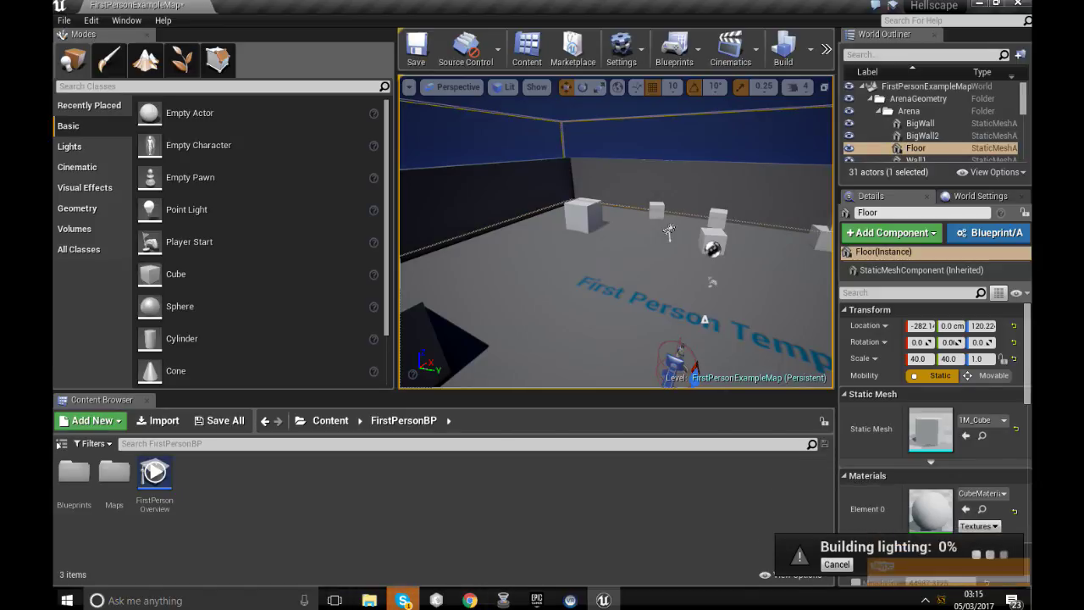
# Switch to Chrome, open a new tab and cycle through the open tabs, and return to the Unreal Editor.
pyautogui.click(469, 600)
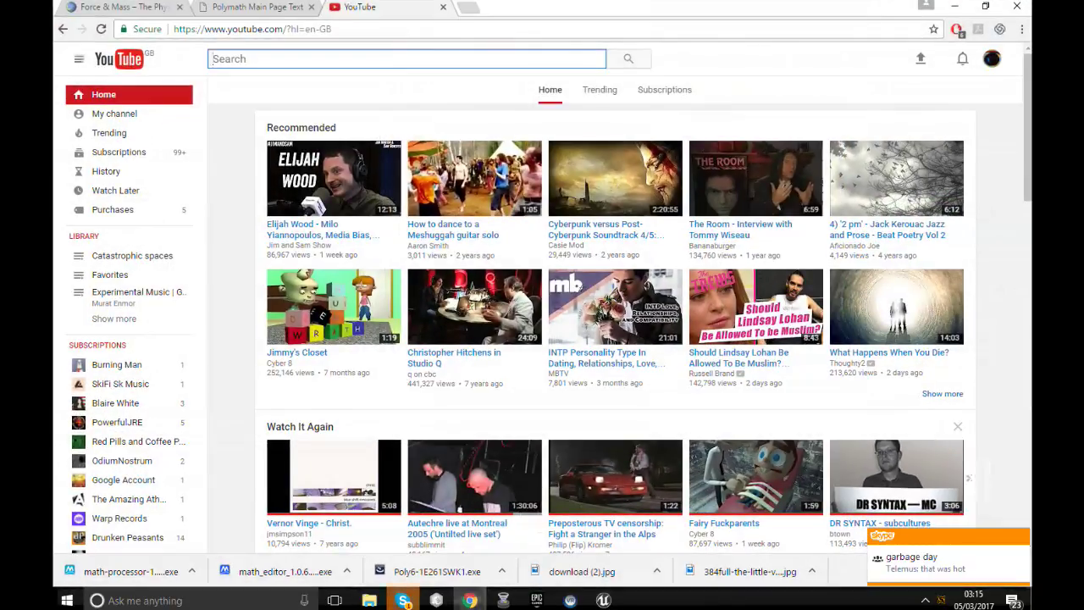
pyautogui.hotkey('ctrl', 't')
pyautogui.hotkey('ctrl', 'Tab')
pyautogui.hotkey('ctrl', 'Tab')
pyautogui.hotkey('ctrl', 'Tab')
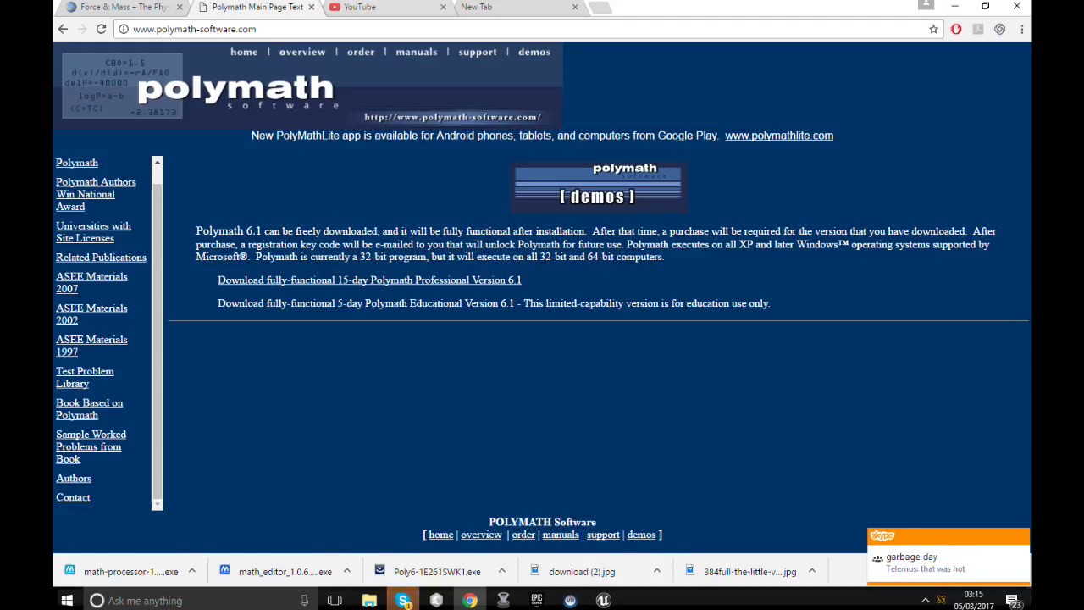
pyautogui.hotkey('ctrl', '4')
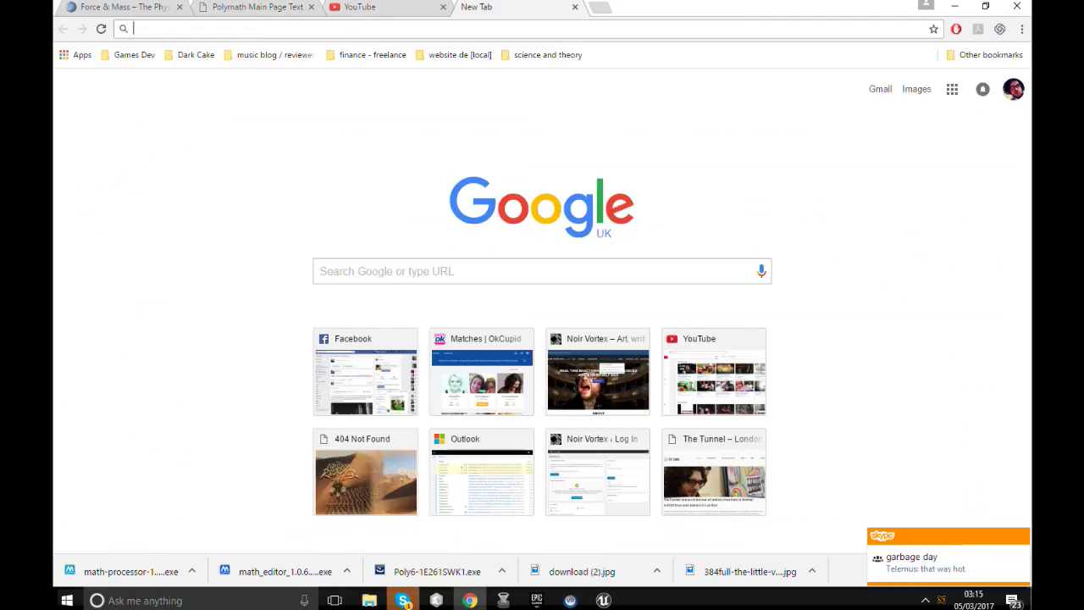
pyautogui.hotkey('alt', 'Tab')
pyautogui.hotkey('alt', 'Tab')
pyautogui.hotkey('alt', 'Tab')
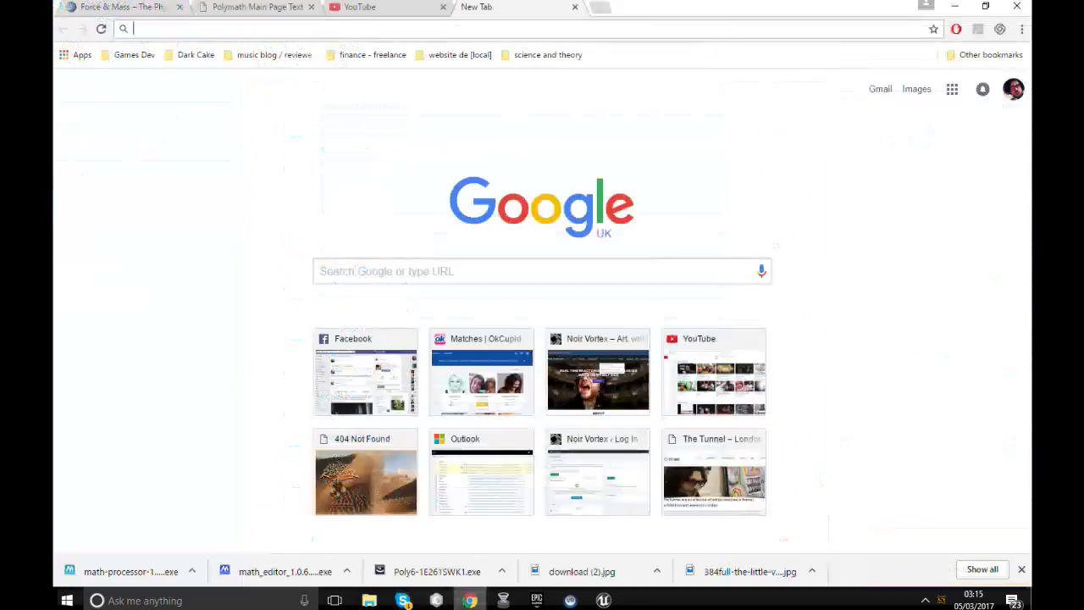
pyautogui.hotkey('alt', 'Tab')
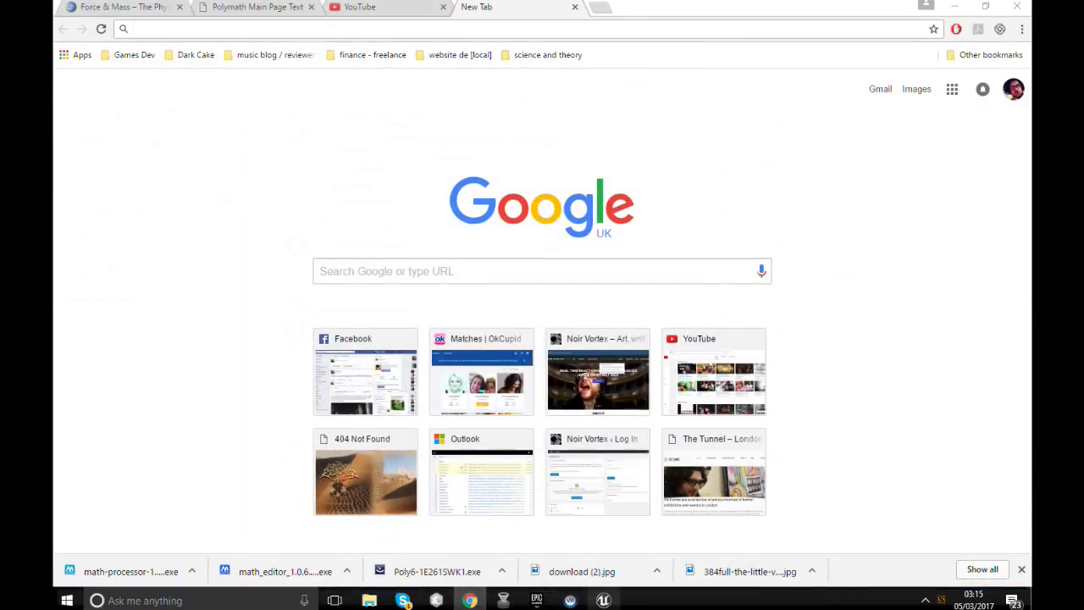
pyautogui.hotkey('alt', 'Tab')
# Look around the arena and start playing the level in the editor viewport.
pyautogui.moveTo(617, 232); pyautogui.dragTo(565, 226, button='right')
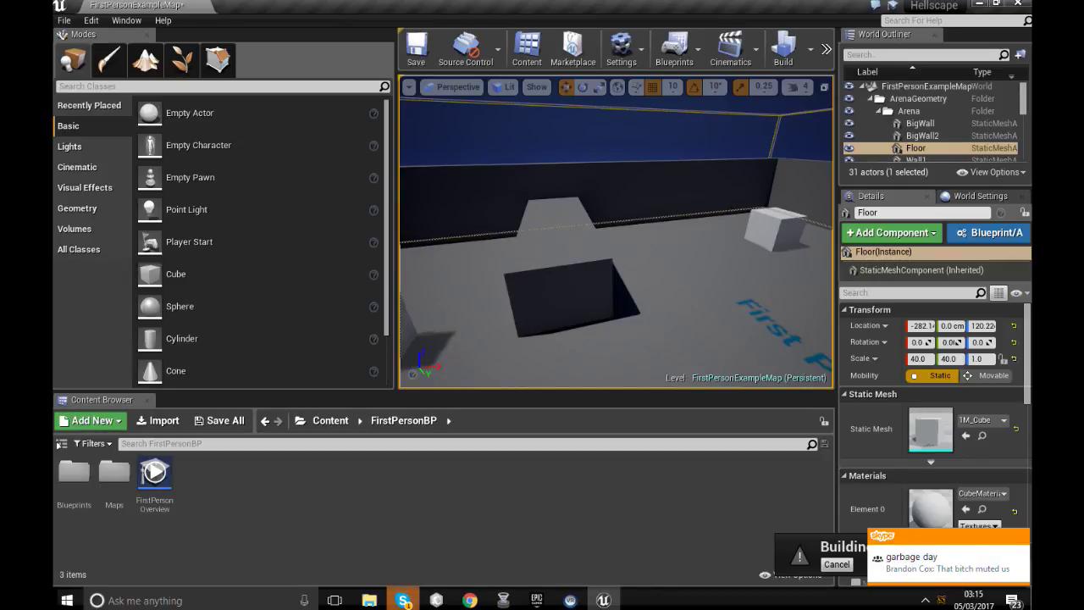
pyautogui.moveTo(565, 227); pyautogui.dragTo(485, 224, button='right')
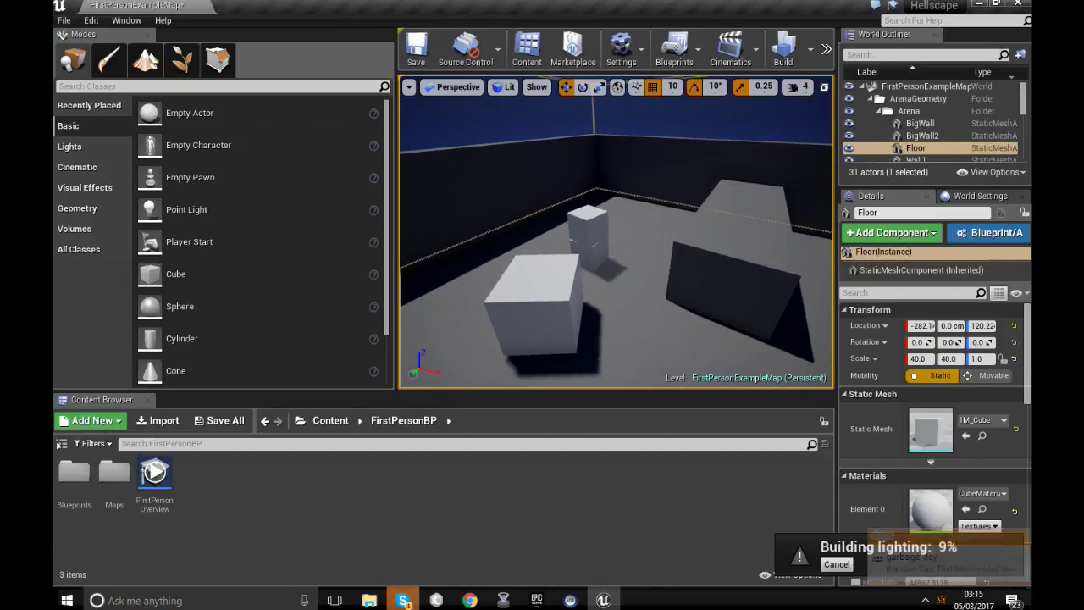
pyautogui.click(810, 49)
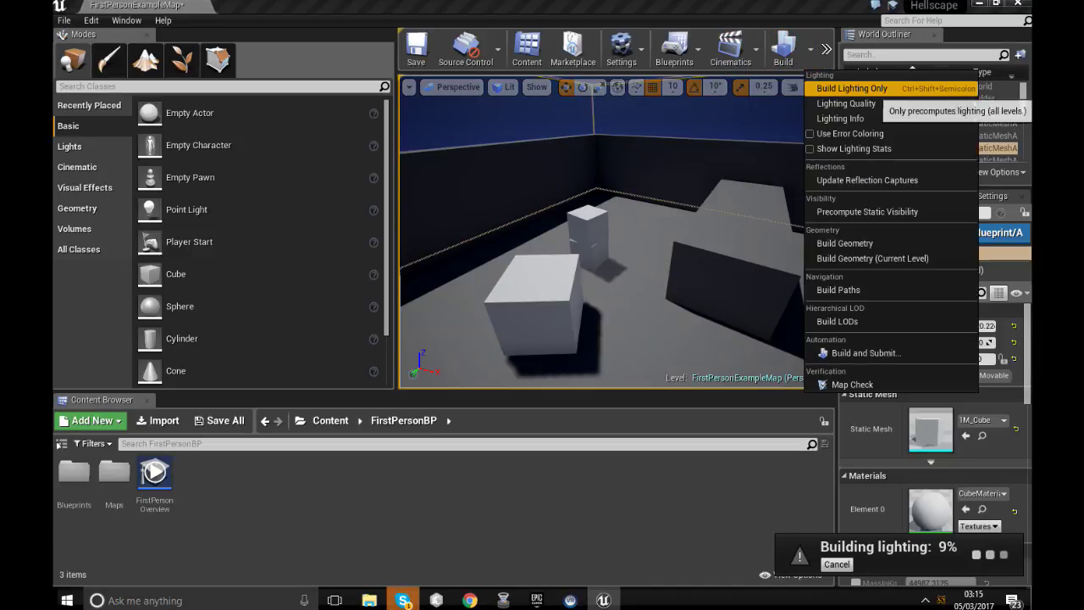
pyautogui.click(826, 49)
pyautogui.click(827, 49)
pyautogui.click(855, 80)
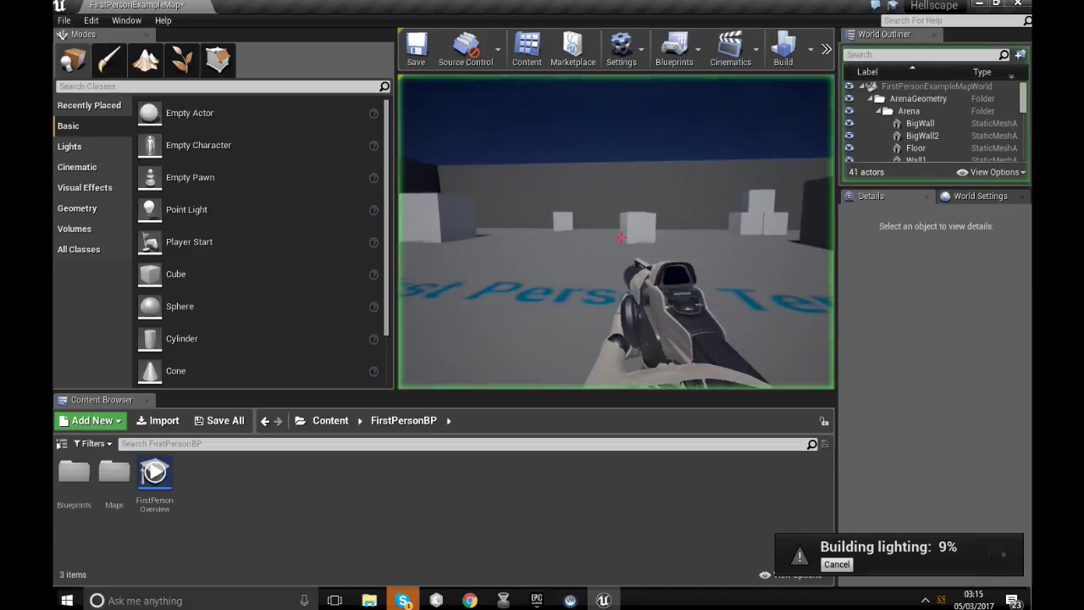
# Walk around the arena in first person, firing the gun at several spots, and end the play session.
pyautogui.press('w')
pyautogui.click(621, 238)
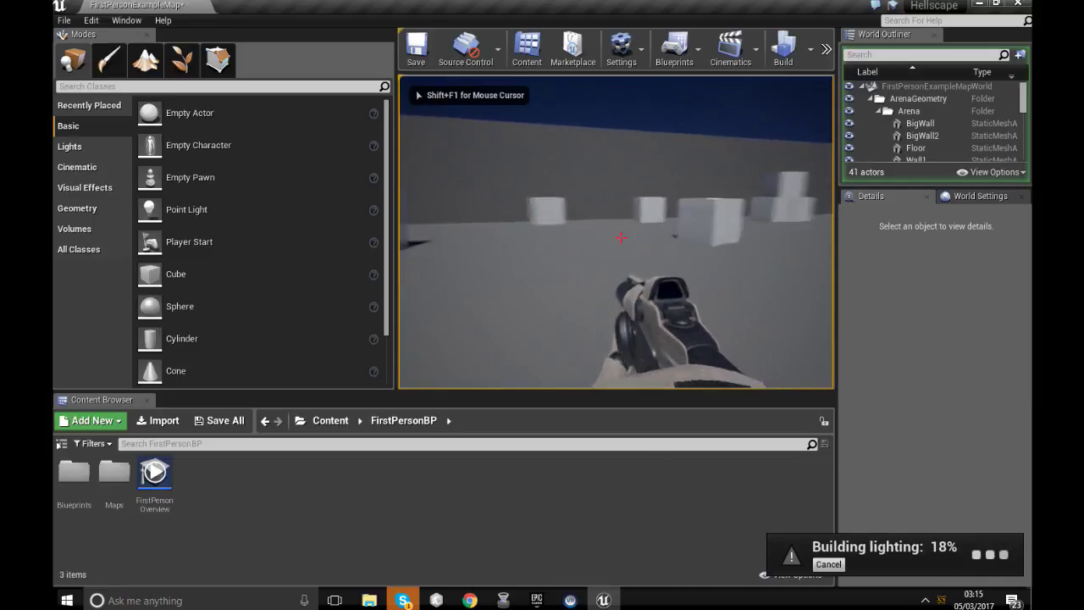
pyautogui.press('w')
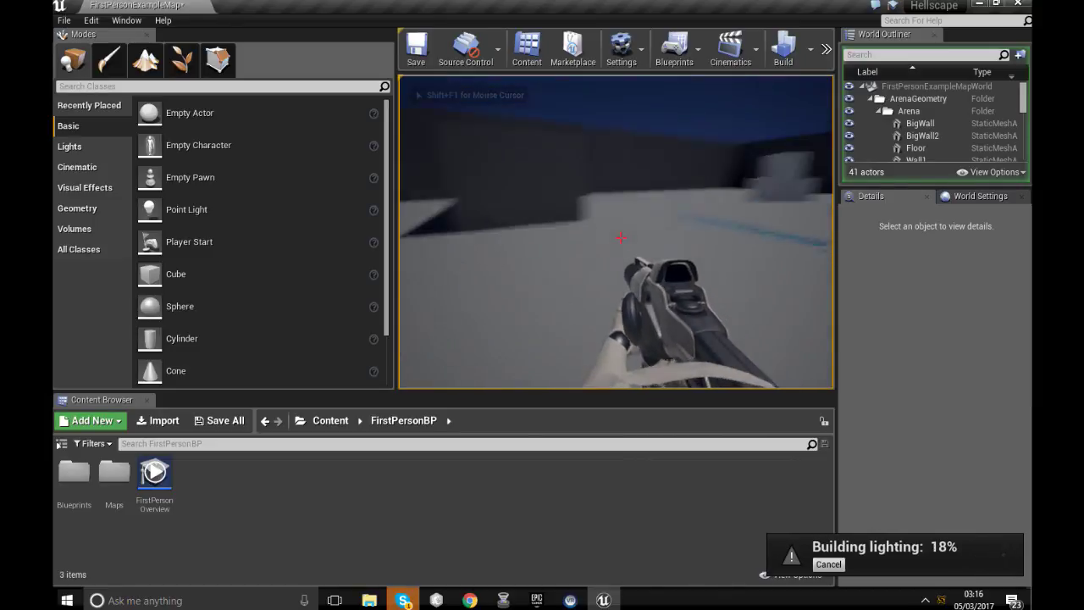
pyautogui.press('w')
pyautogui.click(621, 238)
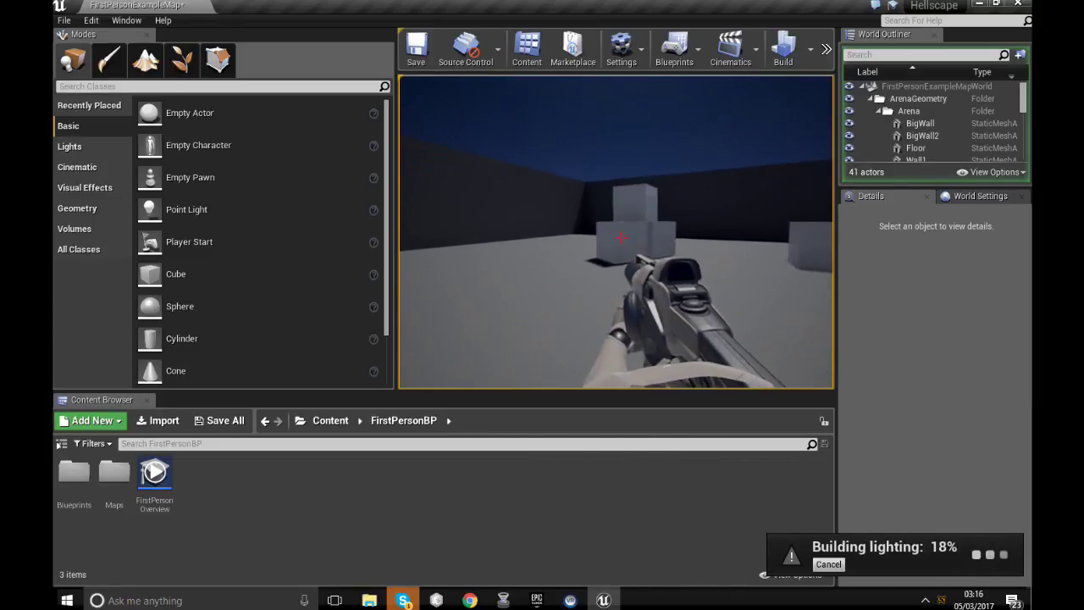
pyautogui.press('w')
pyautogui.click(621, 238)
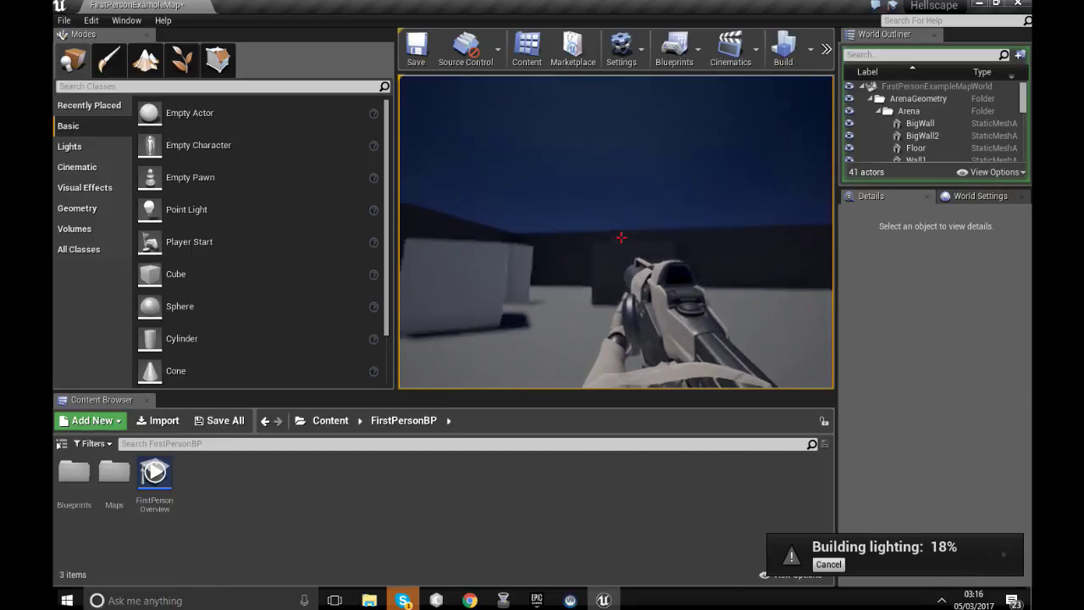
pyautogui.press('w')
pyautogui.click(621, 238)
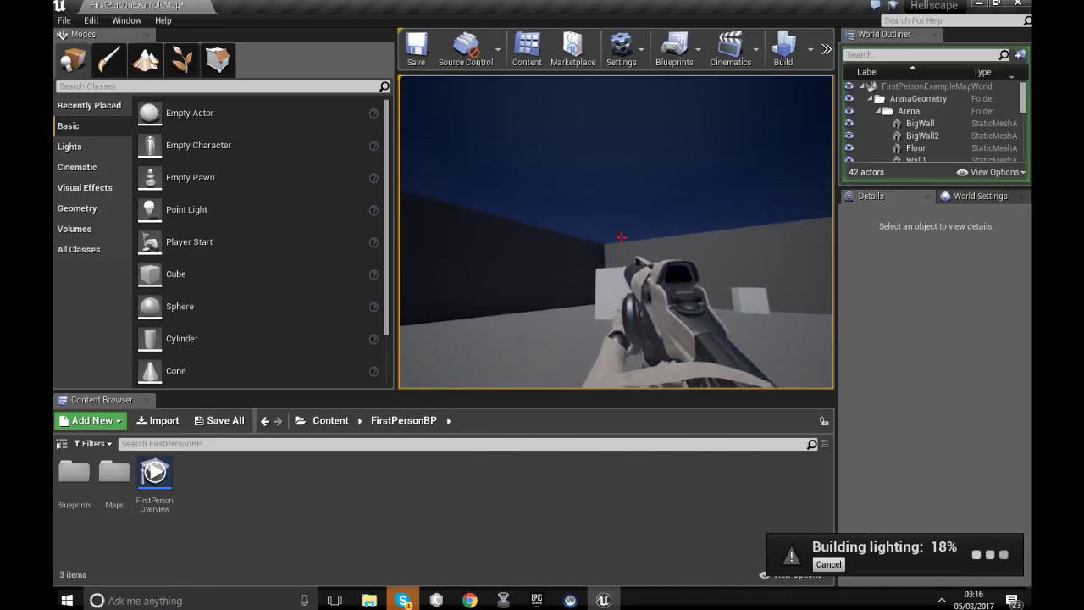
pyautogui.press('w')
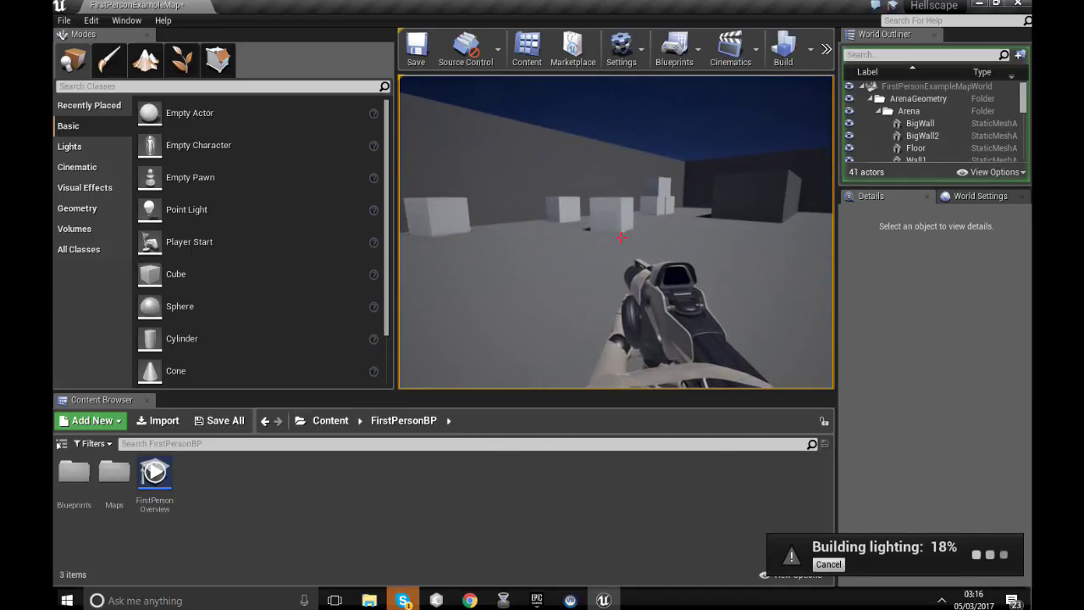
pyautogui.press('Escape')
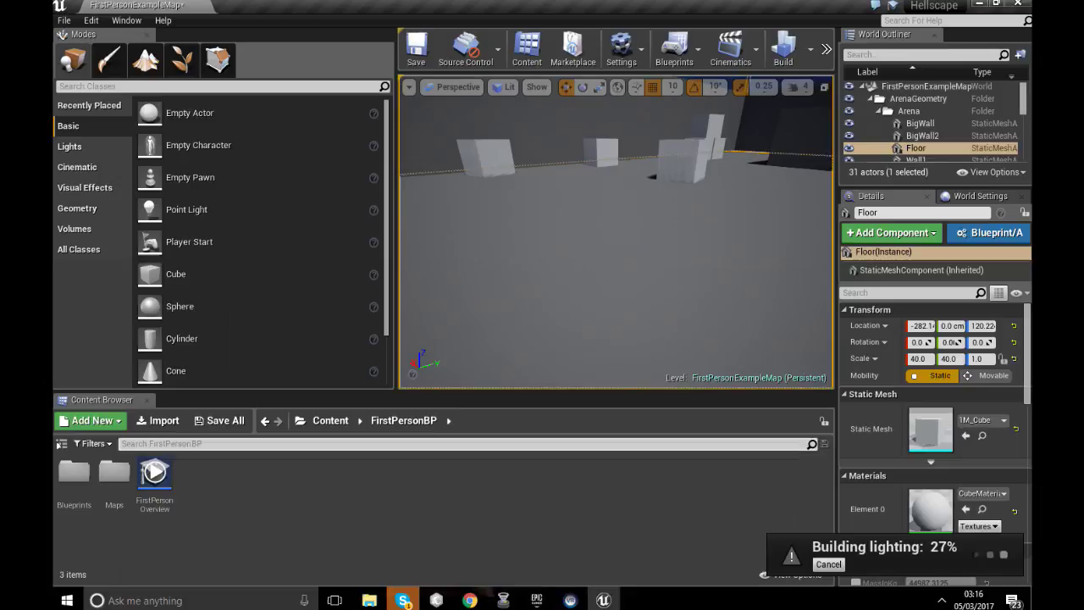
# Select the arena wall behind the cubes and run another short play session of the level.
pyautogui.click(589, 127)
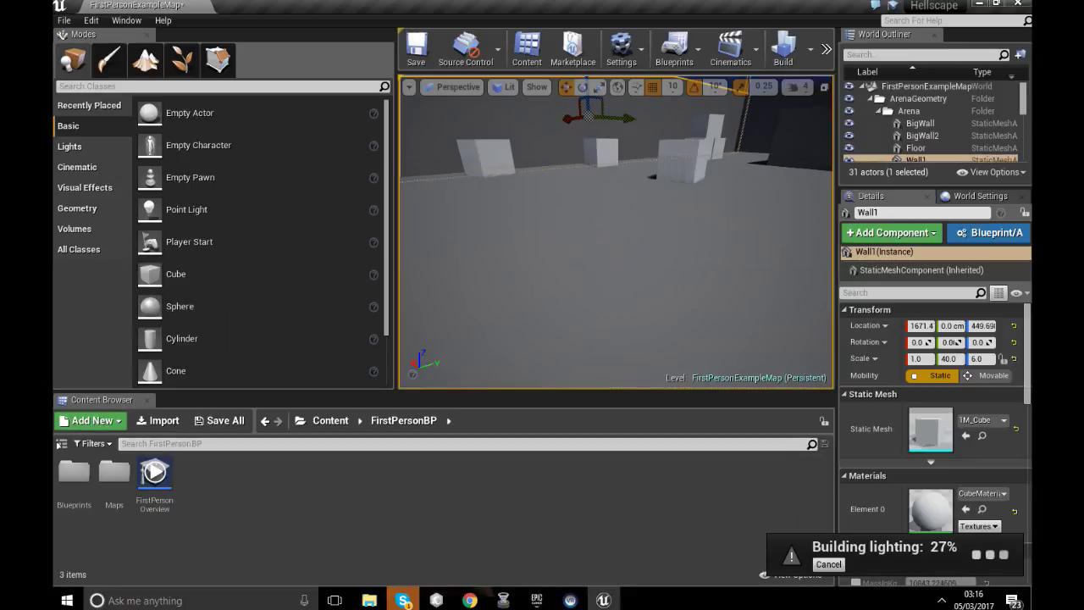
pyautogui.click(825, 49)
pyautogui.click(849, 80)
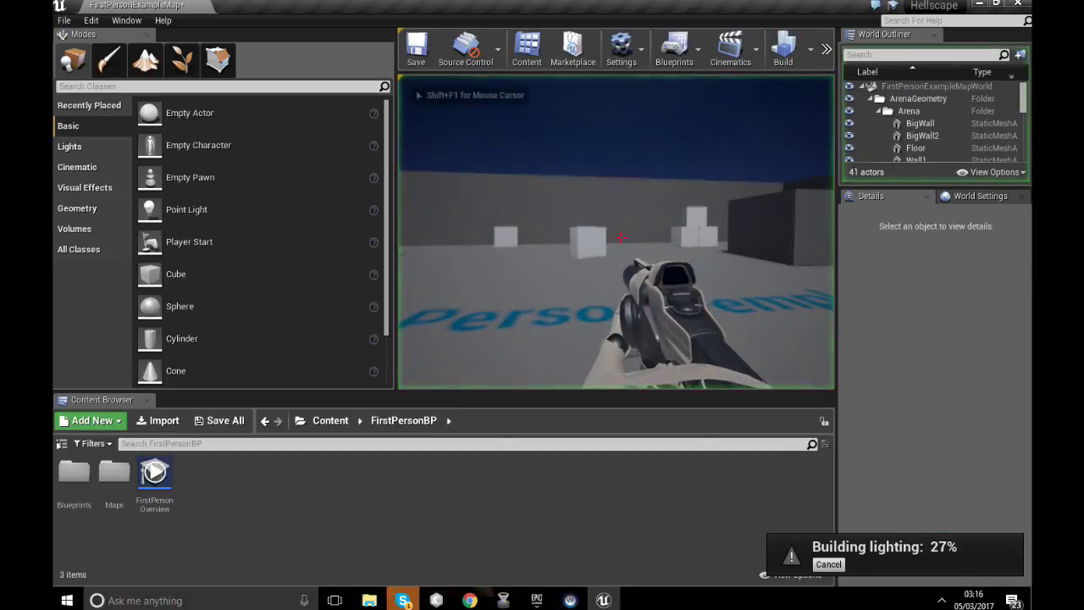
pyautogui.press('w')
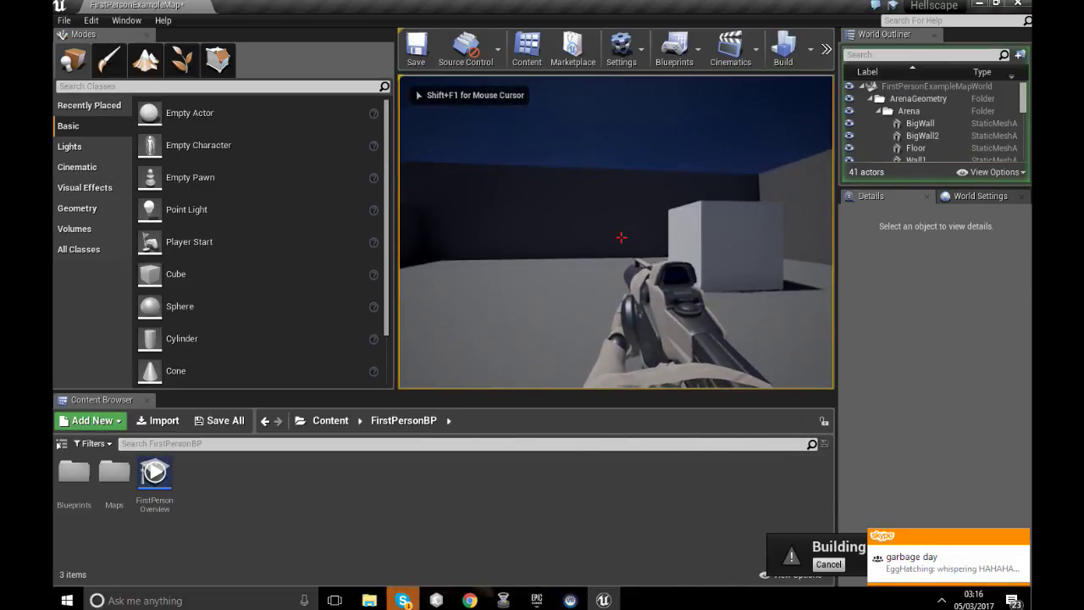
pyautogui.press('Escape')
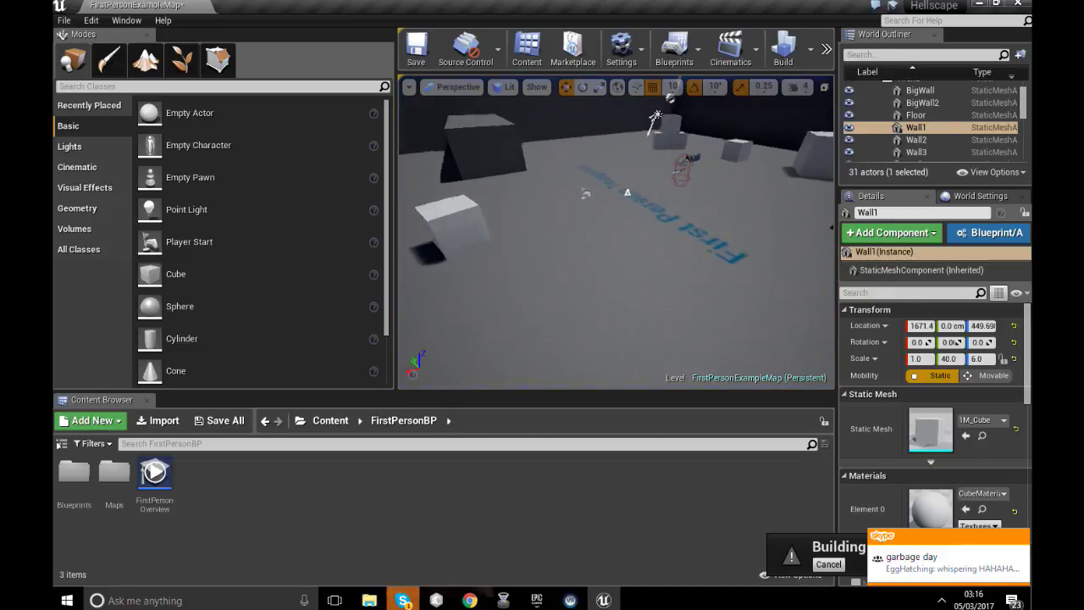
# Look over the settings of the mesh paint, landscape, foliage and geometry editing modes.
pyautogui.moveTo(616, 233); pyautogui.dragTo(720, 297, button='right')
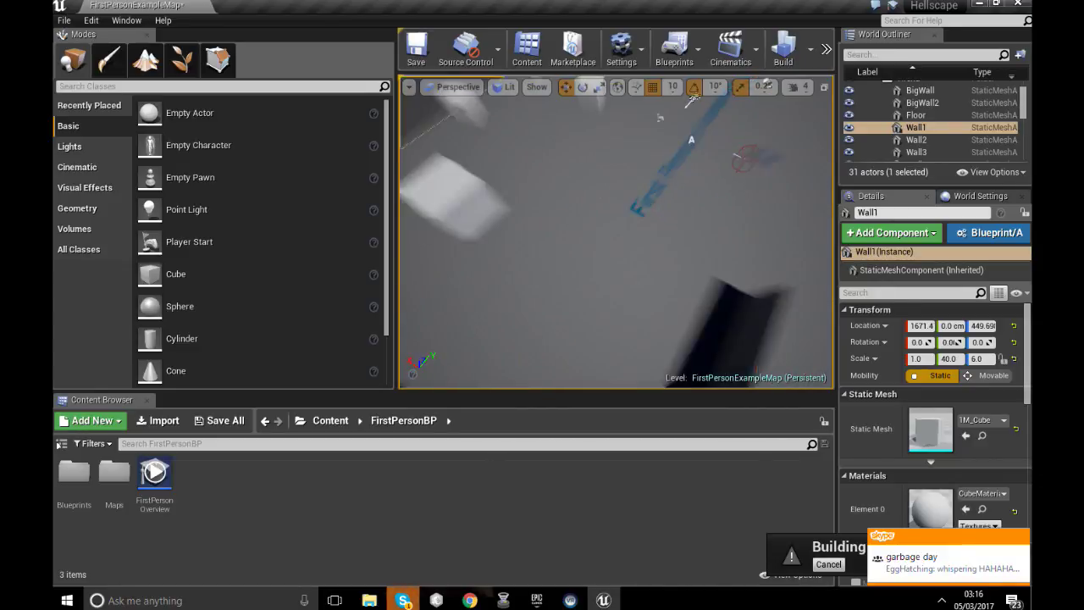
pyautogui.moveTo(690, 100); pyautogui.dragTo(593, 118, button='right')
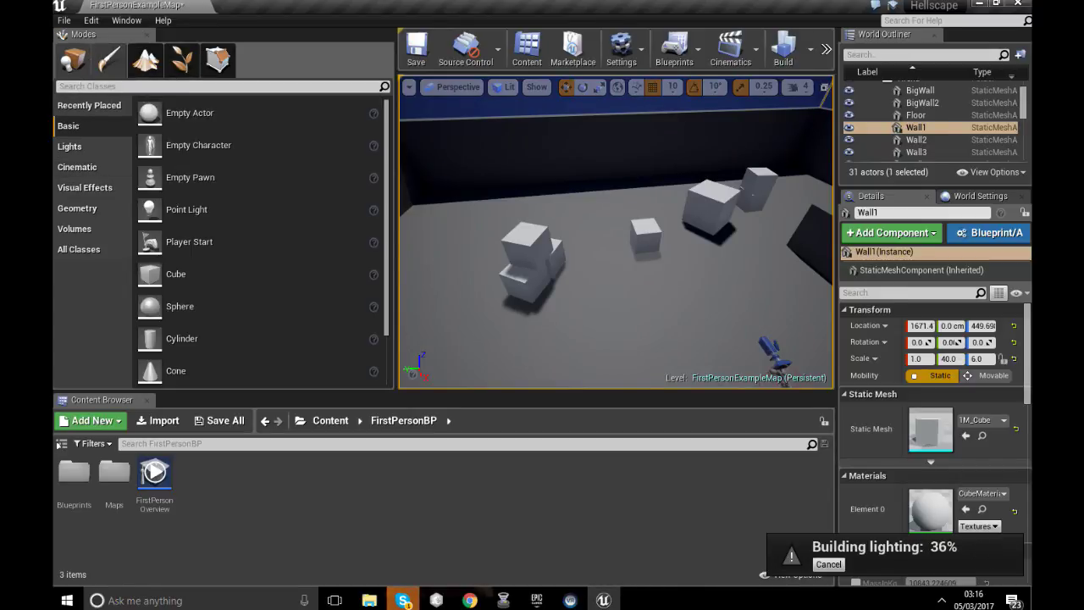
pyautogui.click(109, 60)
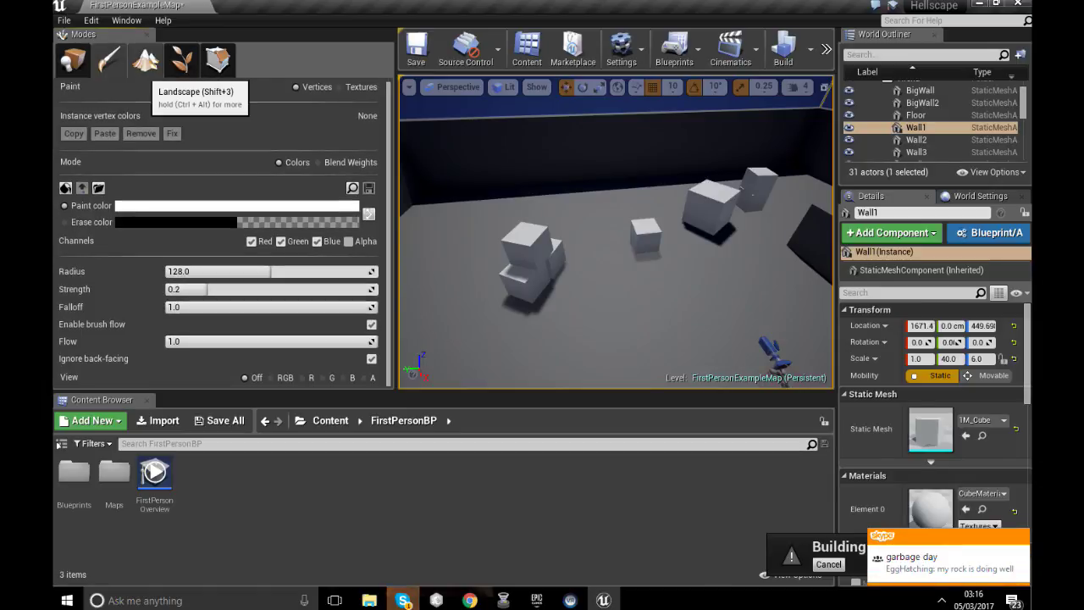
pyautogui.click(146, 61)
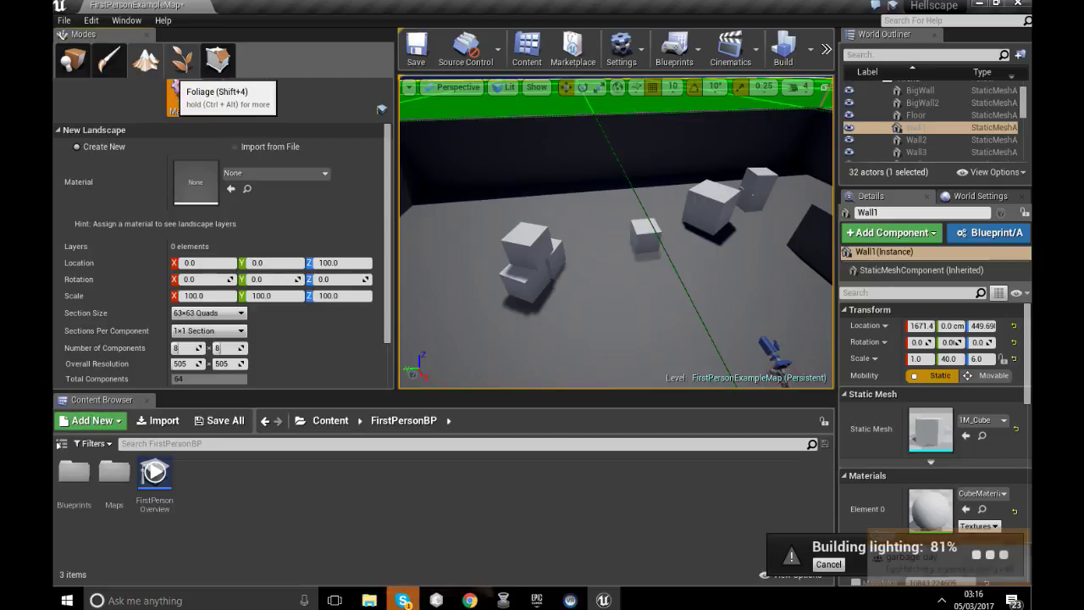
pyautogui.click(218, 61)
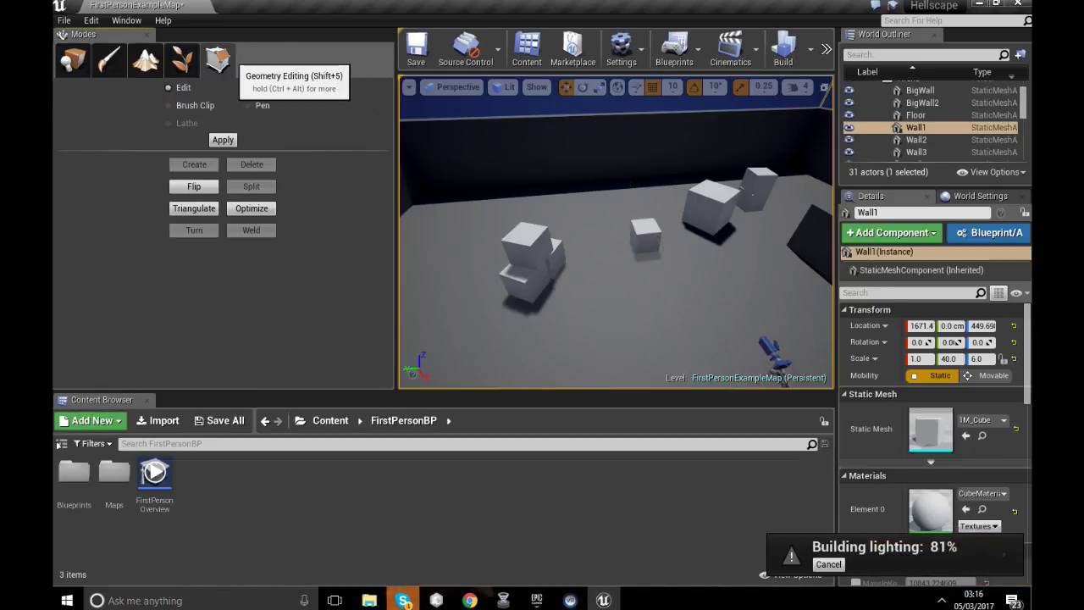
pyautogui.click(181, 59)
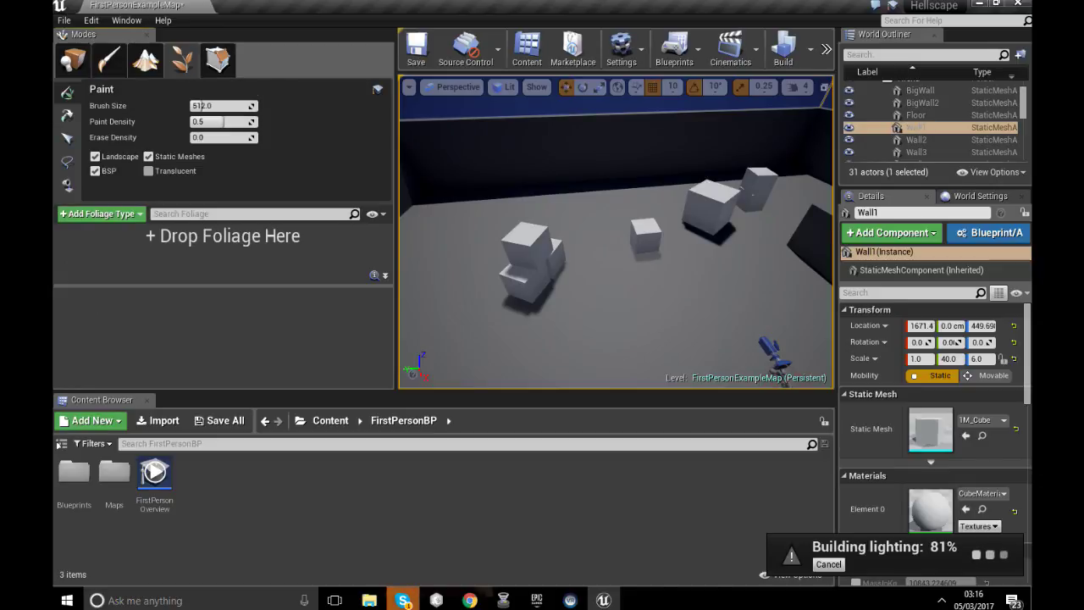
pyautogui.click(218, 61)
# Try to create a new level and check Skype while the lighting is building.
pyautogui.click(63, 19)
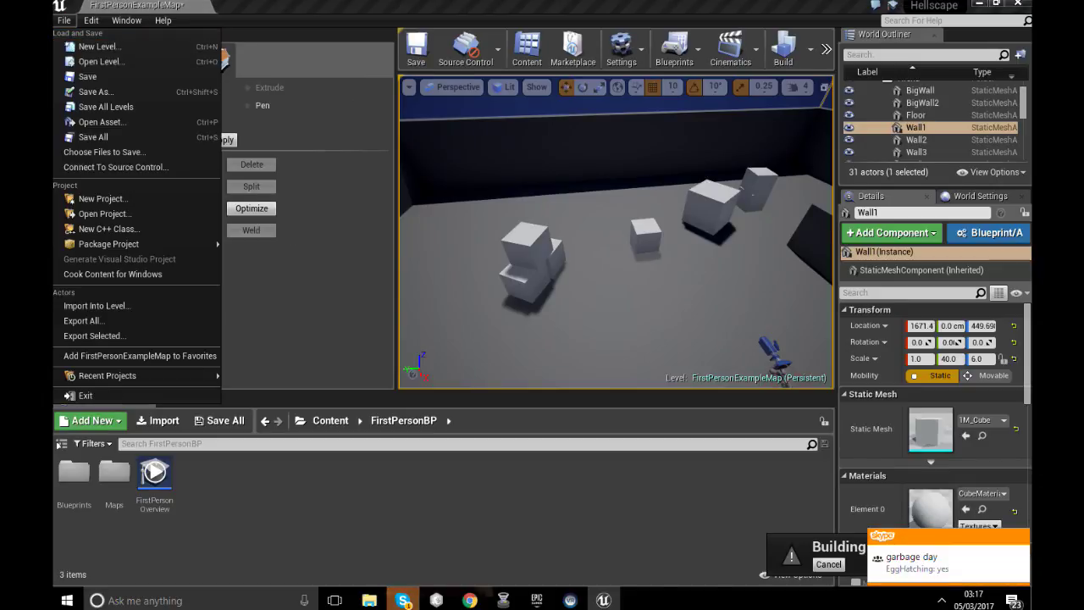
pyautogui.click(100, 47)
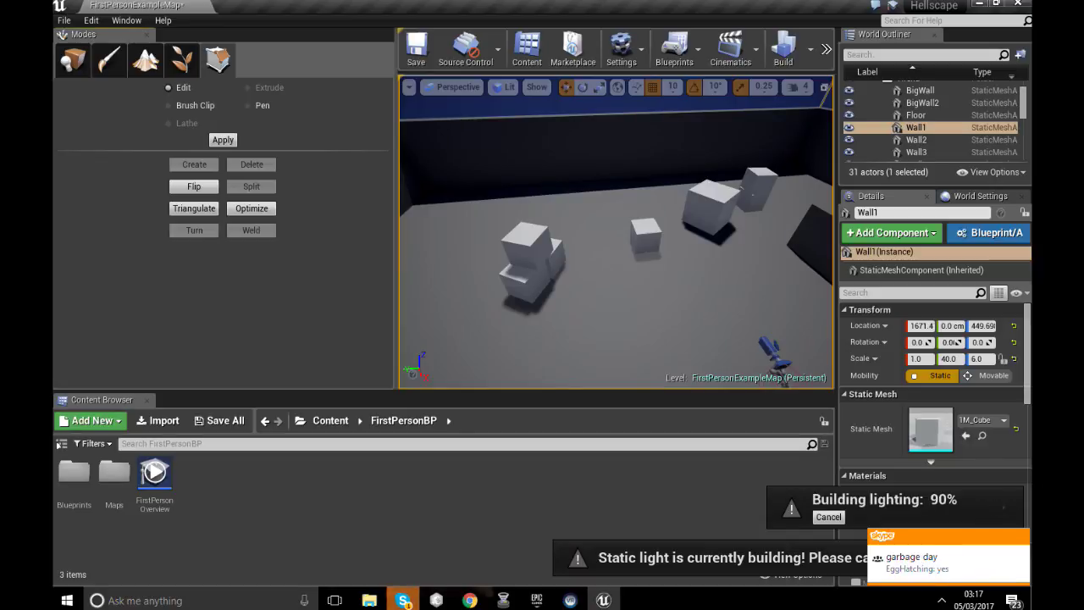
pyautogui.click(403, 600)
pyautogui.click(403, 601)
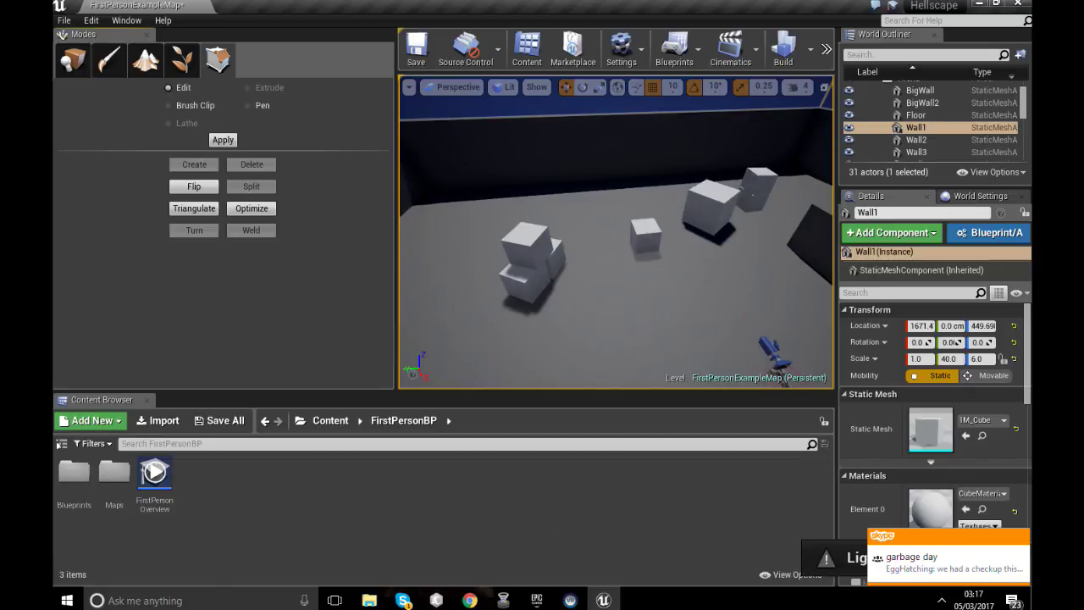
# Create a new level from the Default template, saving FirstPersonExampleMap first.
pyautogui.moveTo(616, 233); pyautogui.dragTo(580, 233, button='right')
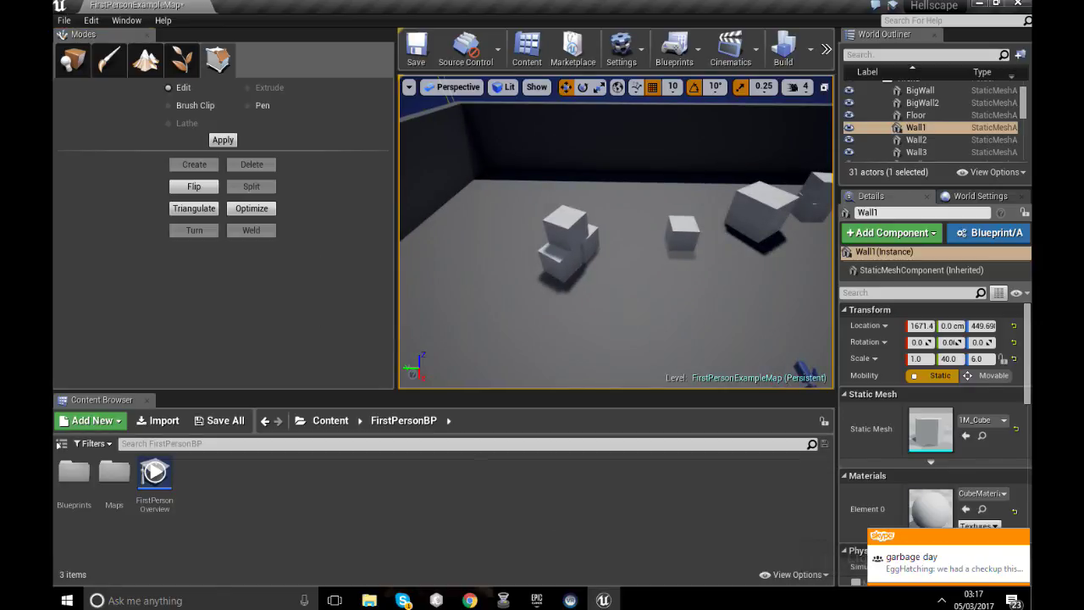
pyautogui.click(64, 20)
pyautogui.click(93, 44)
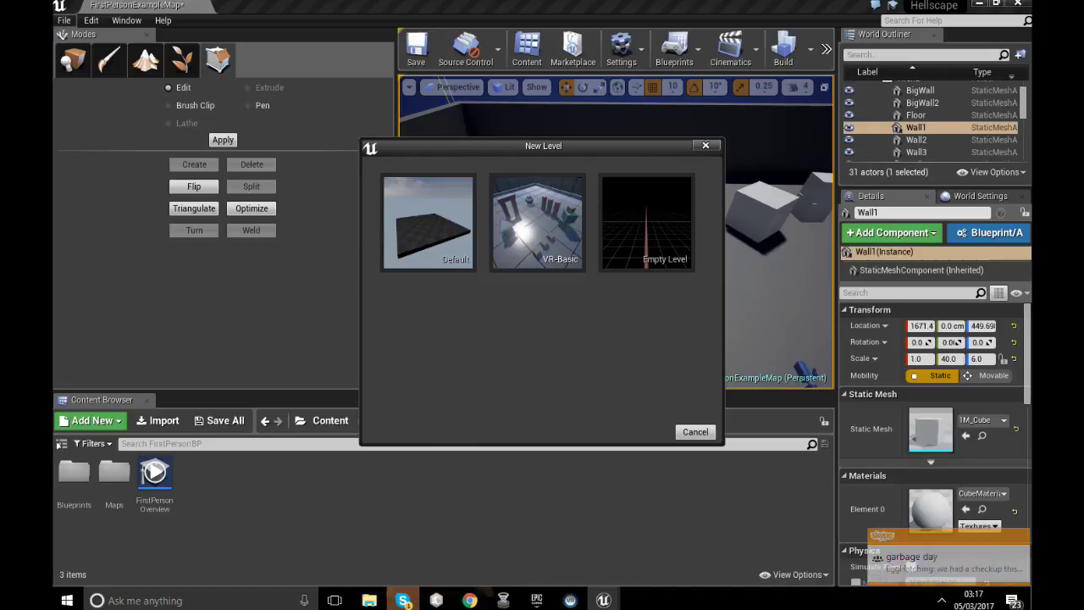
pyautogui.click(428, 221)
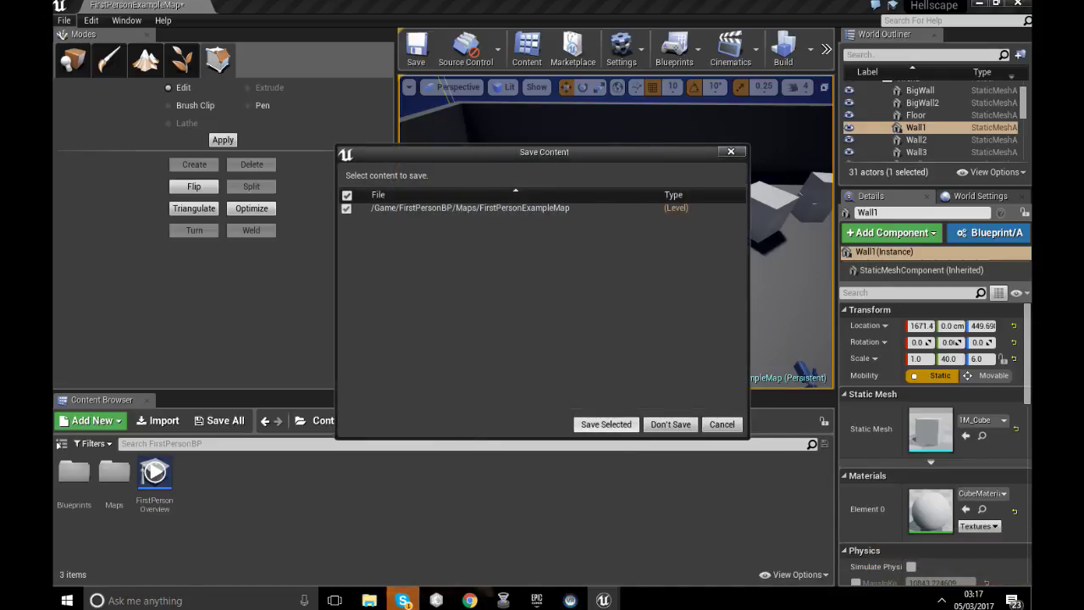
pyautogui.click(606, 423)
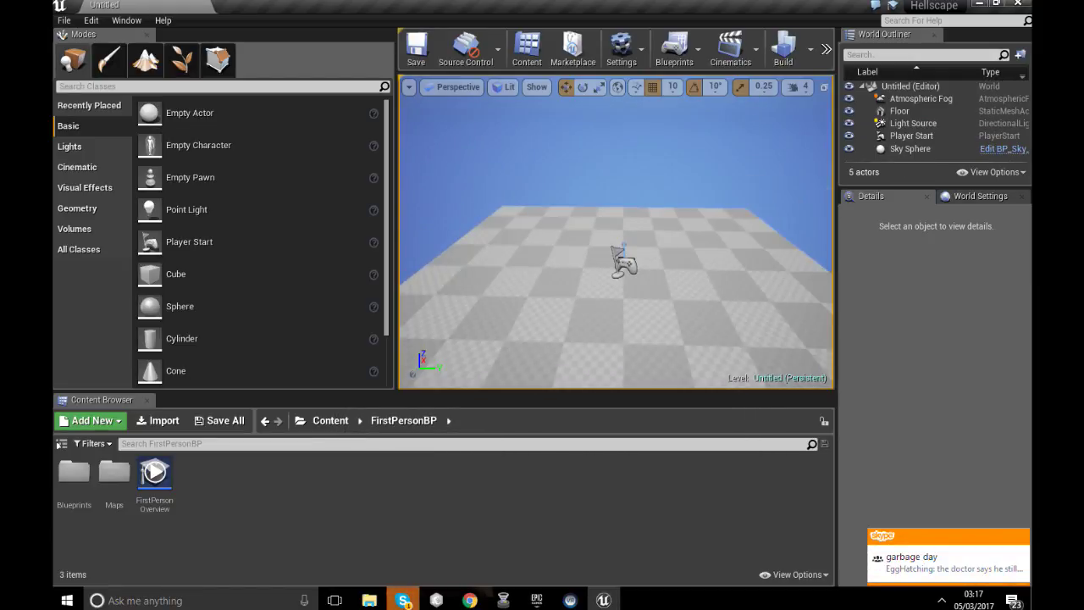
# Select the Player Start actor in the new level and inspect it up close from the side.
pyautogui.press('s')
pyautogui.press('w')
pyautogui.moveTo(616, 232); pyautogui.dragTo(569, 275, button='right')
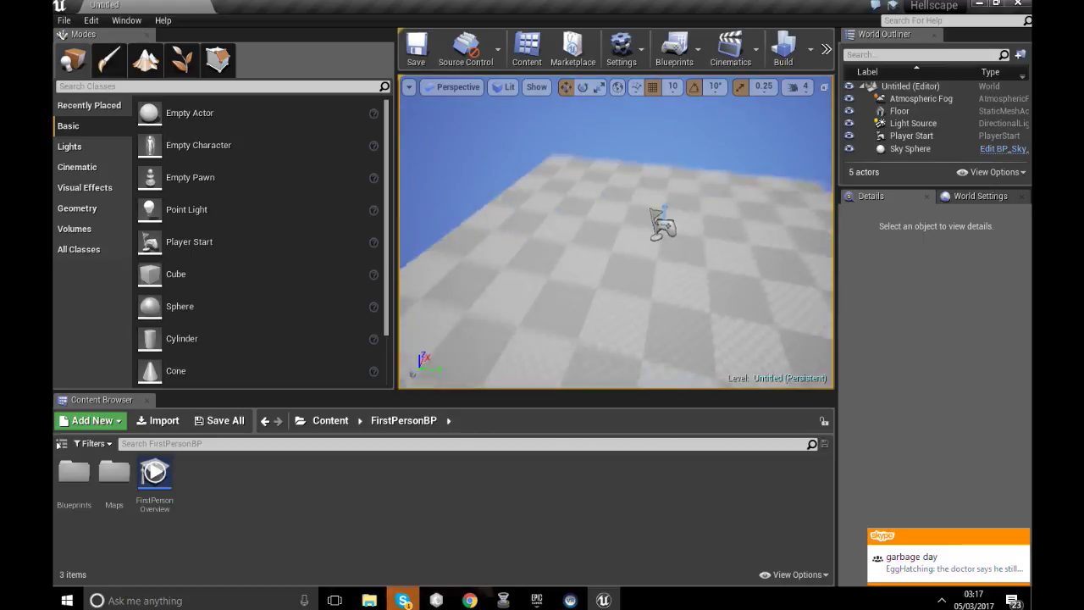
pyautogui.click(648, 239)
pyautogui.moveTo(647, 239); pyautogui.dragTo(500, 233, button='right')
pyautogui.press('w')
pyautogui.press('s')
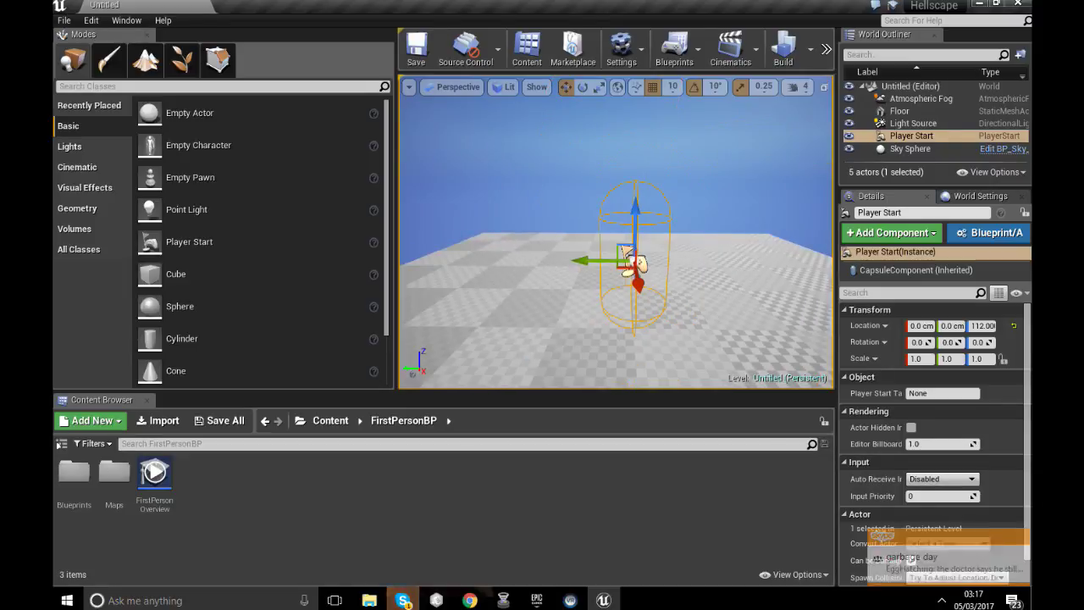
# Delete the Floor actor from the new level.
pyautogui.click(648, 241)
pyautogui.moveTo(647, 241); pyautogui.dragTo(794, 290, button='right')
pyautogui.click(584, 254)
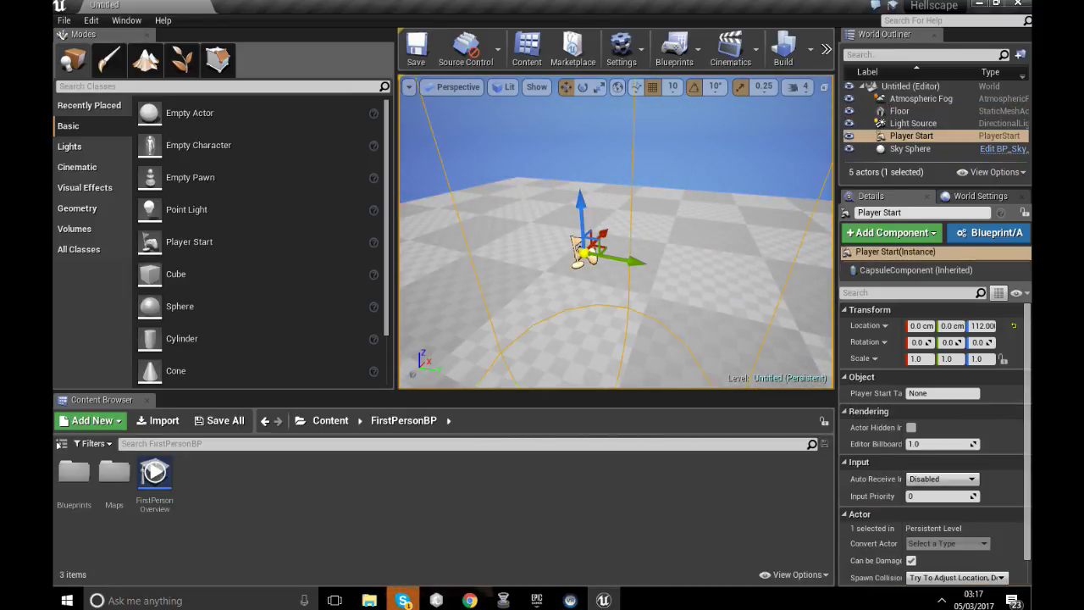
pyautogui.moveTo(583, 254); pyautogui.dragTo(618, 246, button='right')
pyautogui.scroll(-5, 584, 254)
pyautogui.scroll(5, 583, 254)
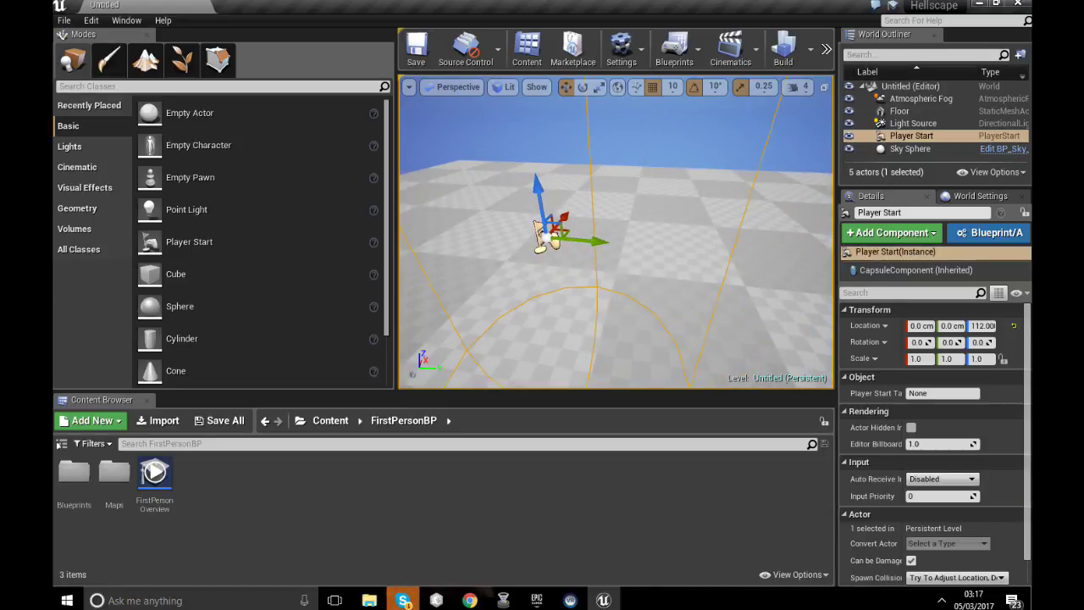
pyautogui.scroll(-5, 616, 232)
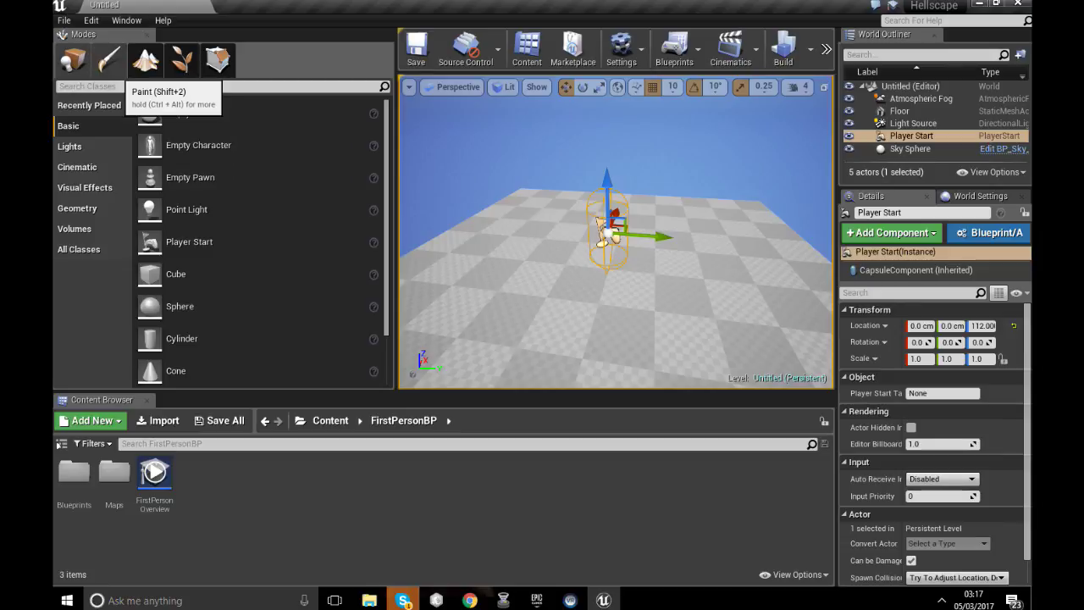
pyautogui.click(511, 292)
pyautogui.press('Delete')
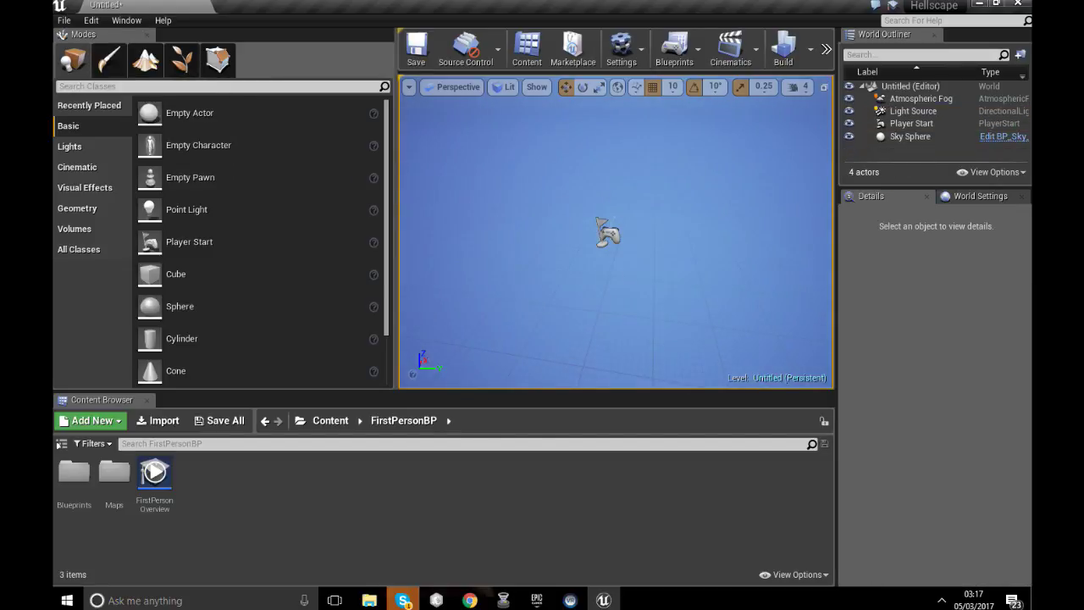
# Start a new landscape in Landscape mode with its X, Y and Z scale set to 30.
pyautogui.click(145, 59)
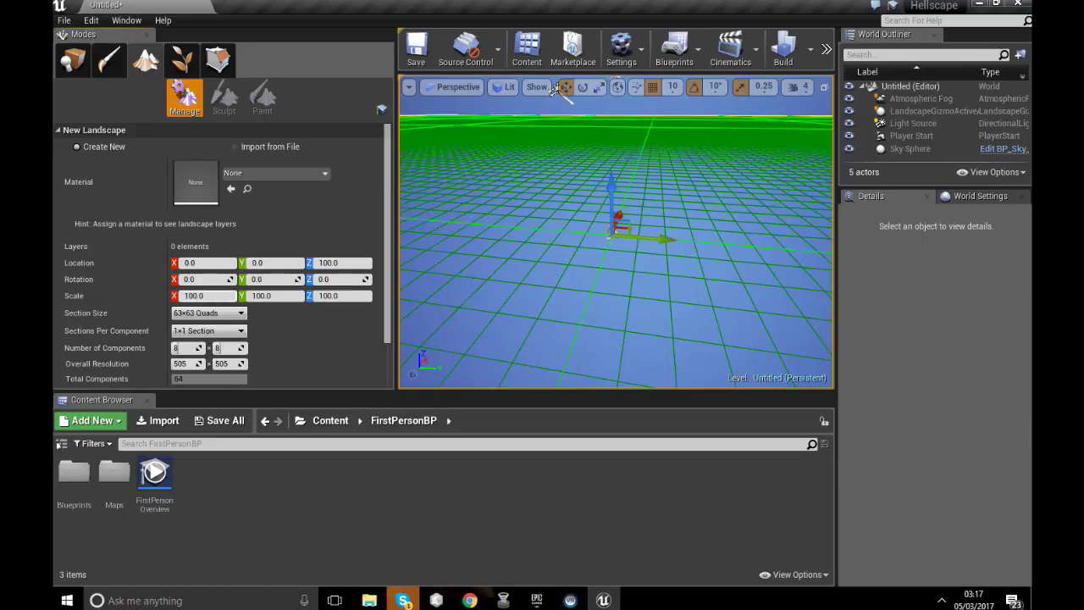
pyautogui.write('30')
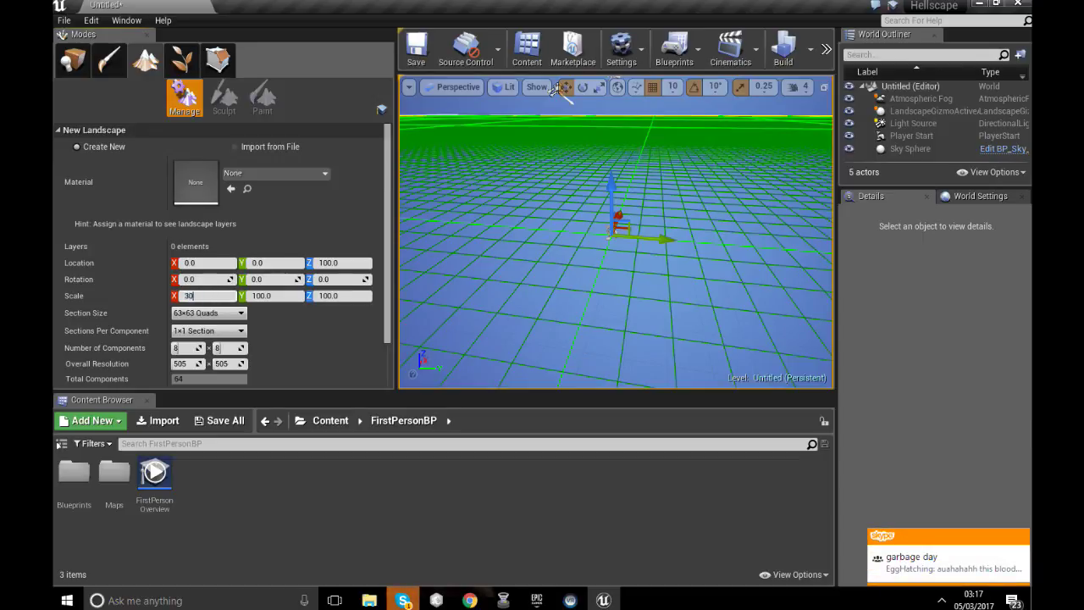
pyautogui.press('Tab')
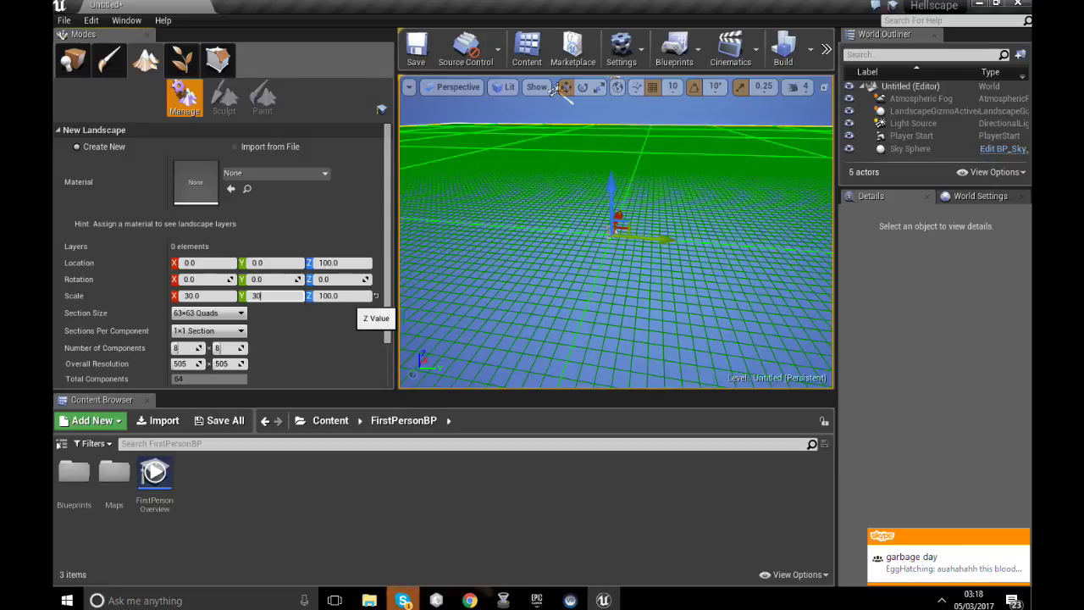
pyautogui.write('30')
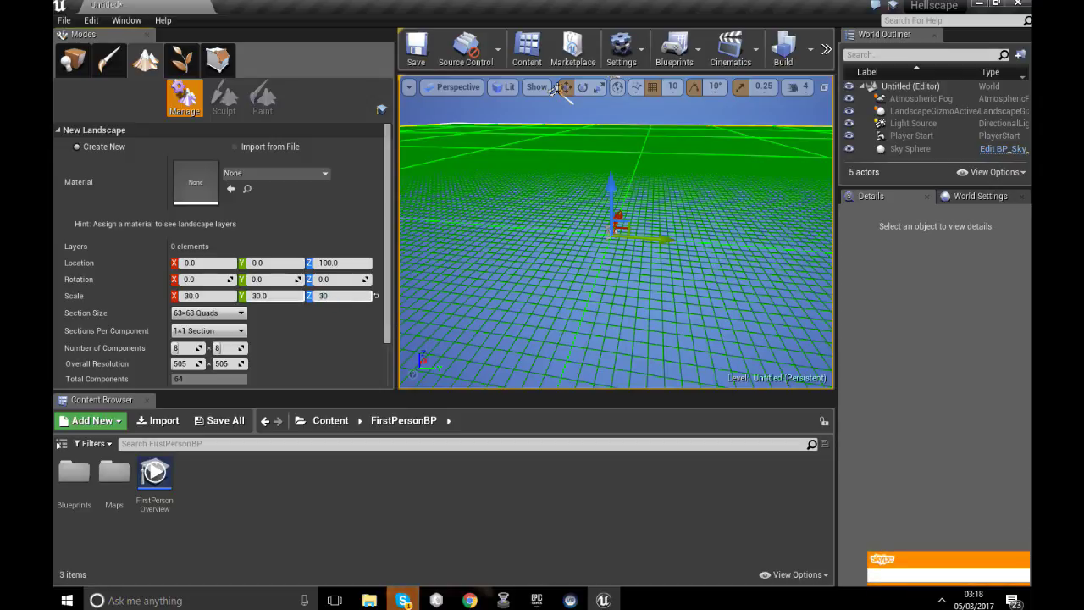
pyautogui.click(281, 296)
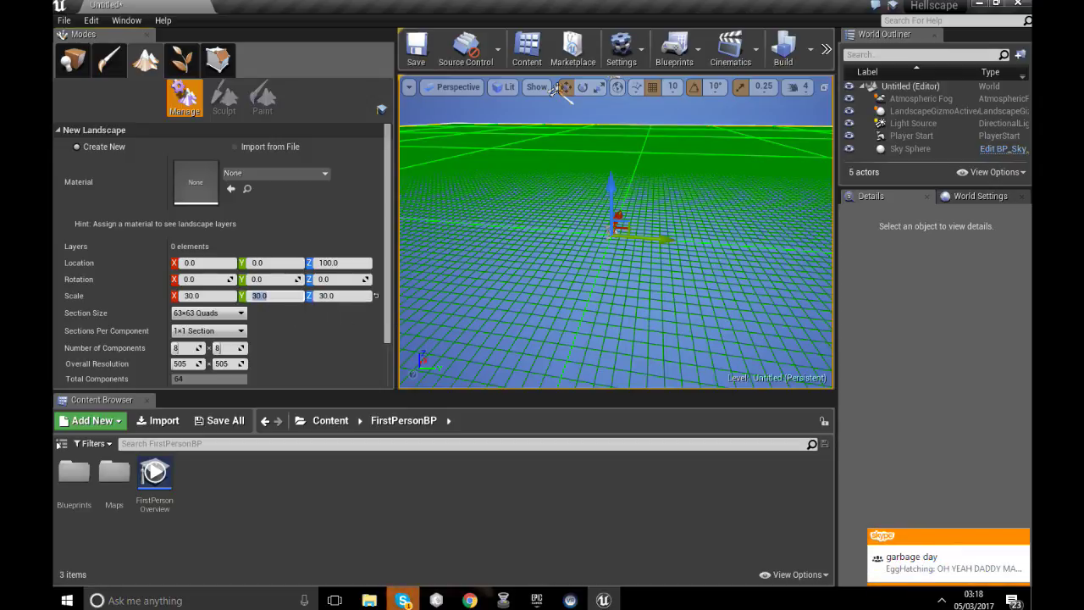
# Examine the extent of the green landscape preview from above, up close and at an angle.
pyautogui.scroll(-6, 617, 232)
pyautogui.moveTo(617, 231); pyautogui.dragTo(563, 262, button='right')
pyautogui.moveTo(707, 125); pyautogui.dragTo(733, 172, button='right')
pyautogui.press('s')
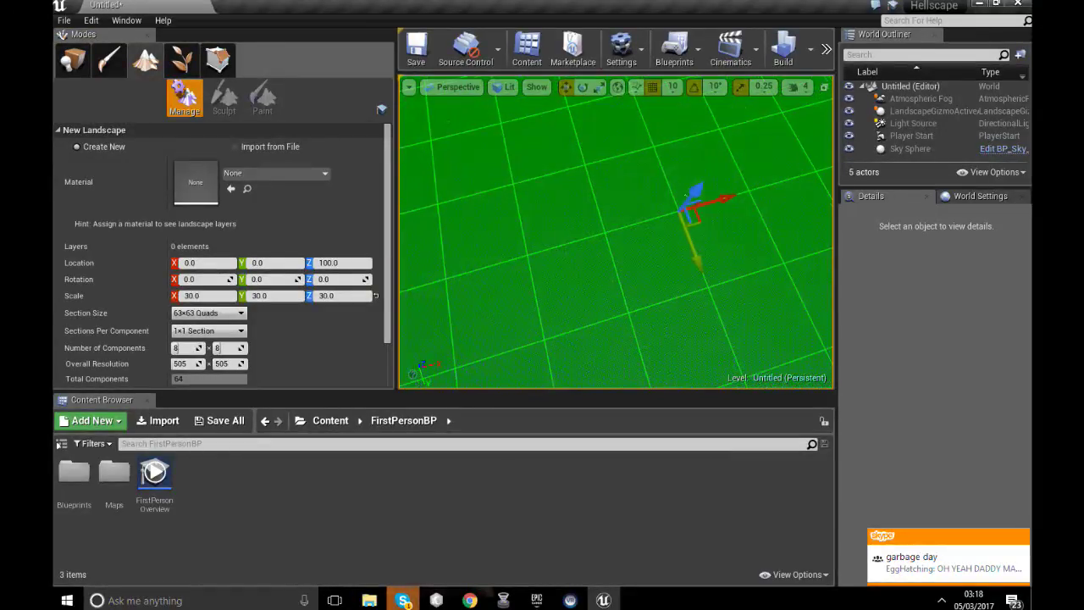
pyautogui.scroll(-6, 616, 231)
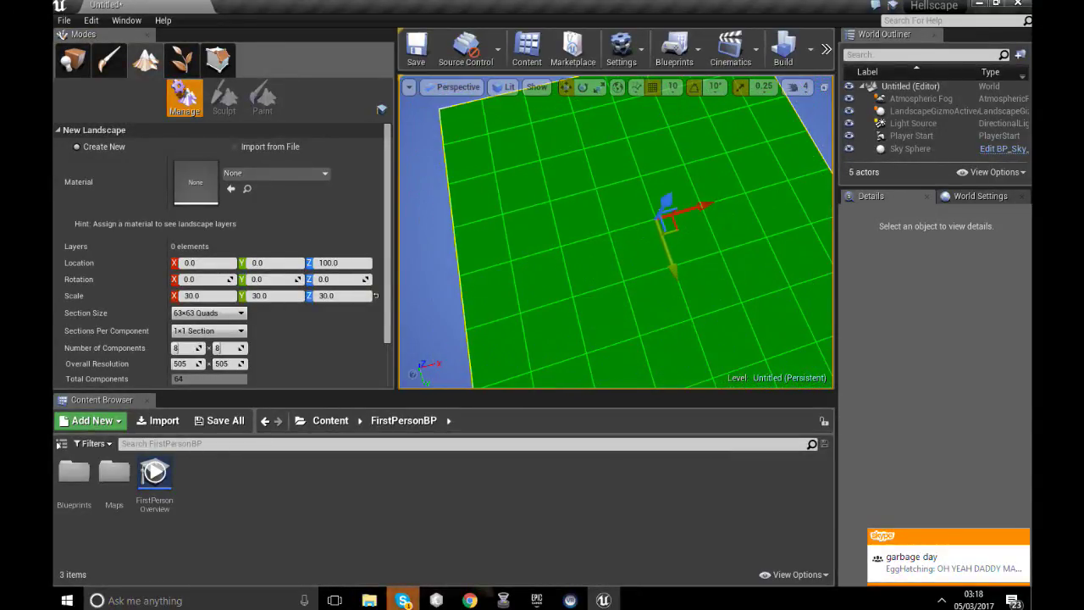
pyautogui.moveTo(616, 231); pyautogui.dragTo(712, 165, button='right')
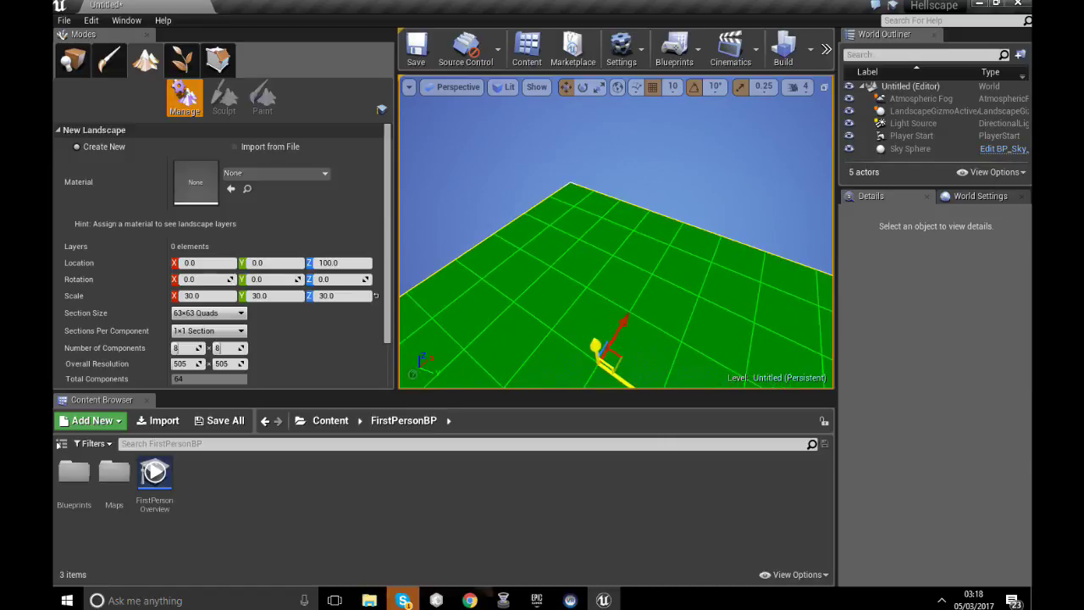
pyautogui.moveTo(633, 283); pyautogui.dragTo(633, 368, button='right')
pyautogui.rightClick(632, 284)
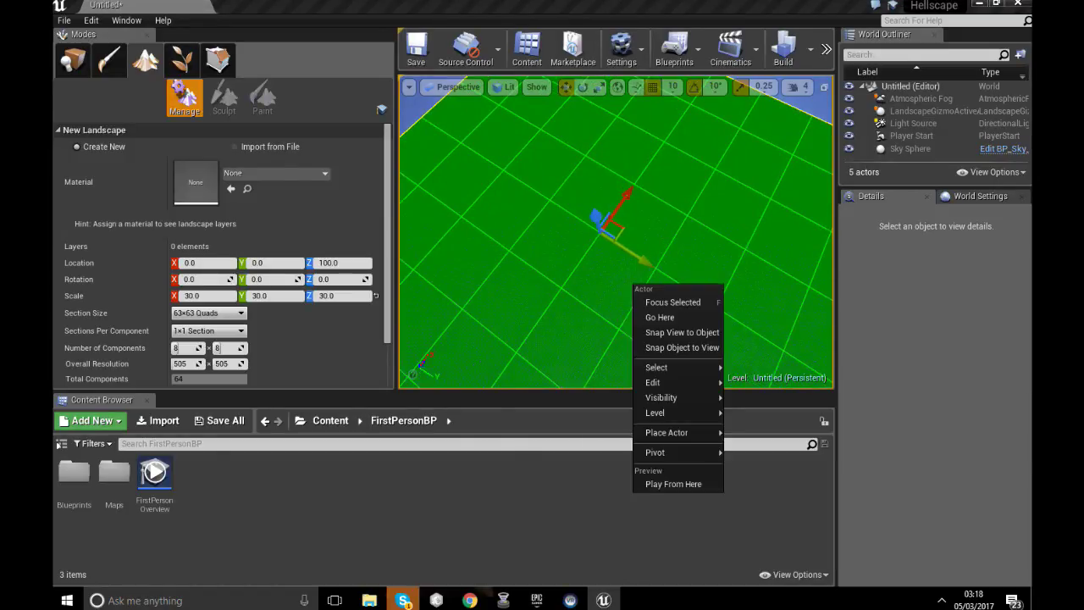
pyautogui.press('Escape')
pyautogui.scroll(10, 617, 232)
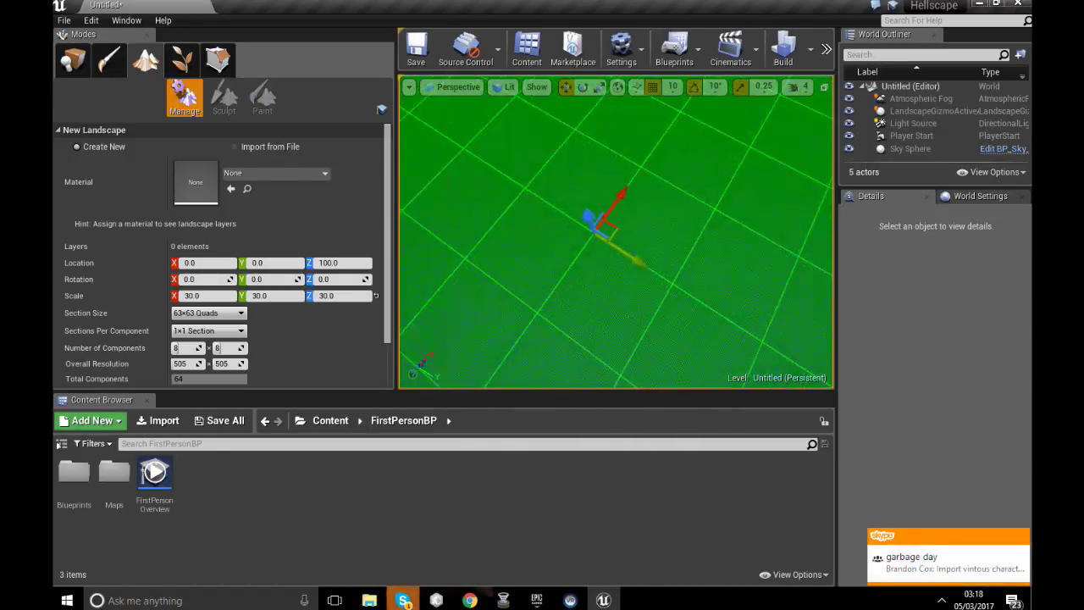
pyautogui.moveTo(616, 232); pyautogui.dragTo(550, 211, button='right')
pyautogui.press('s')
pyautogui.moveTo(600, 161); pyautogui.dragTo(596, 161, button='right')
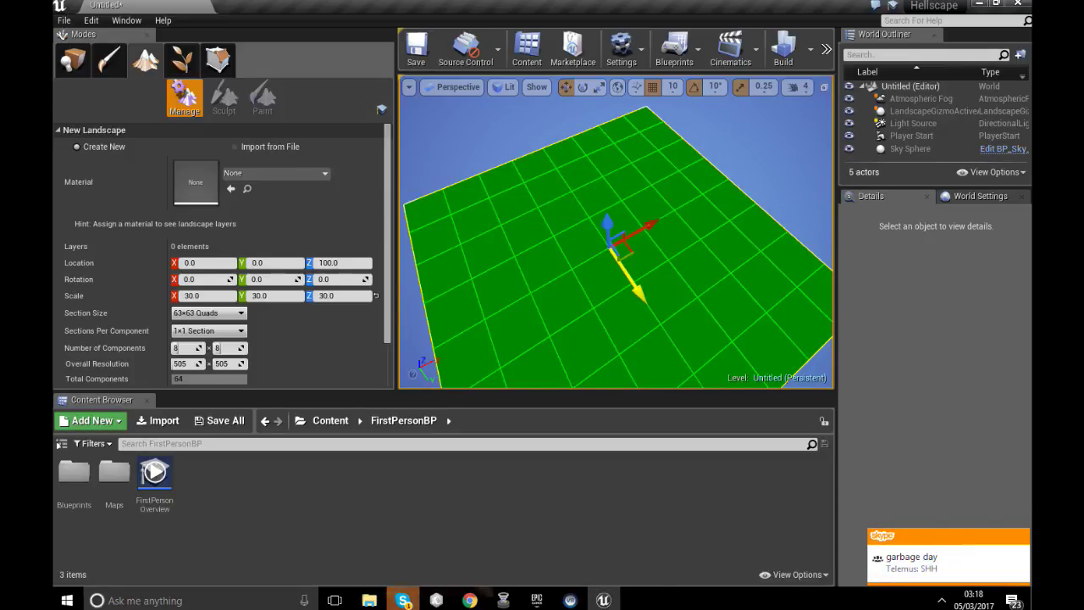
pyautogui.click(276, 173)
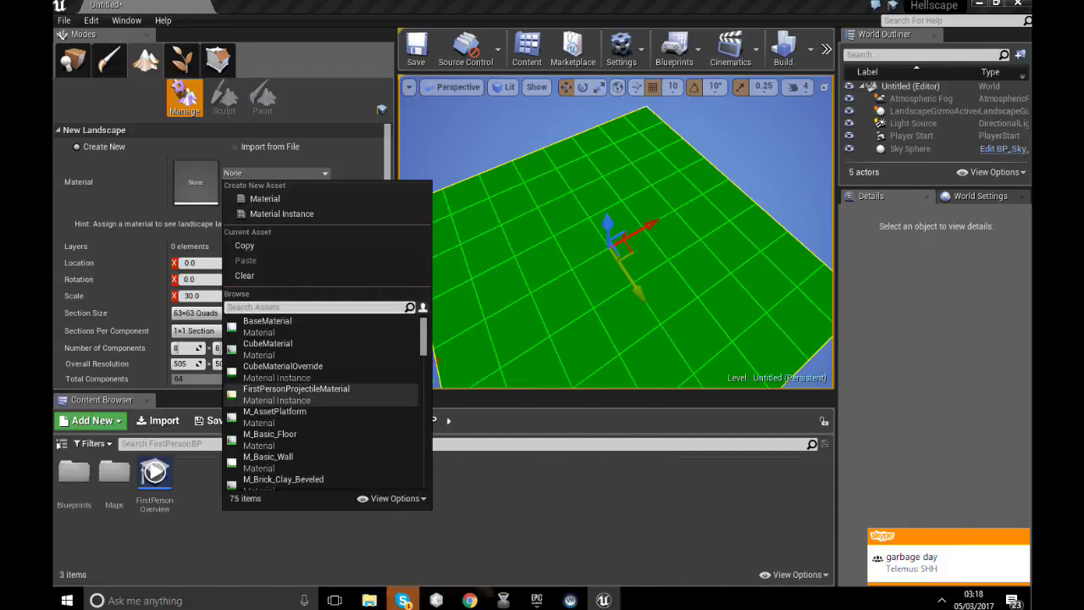
pyautogui.scroll(-3, 321, 381)
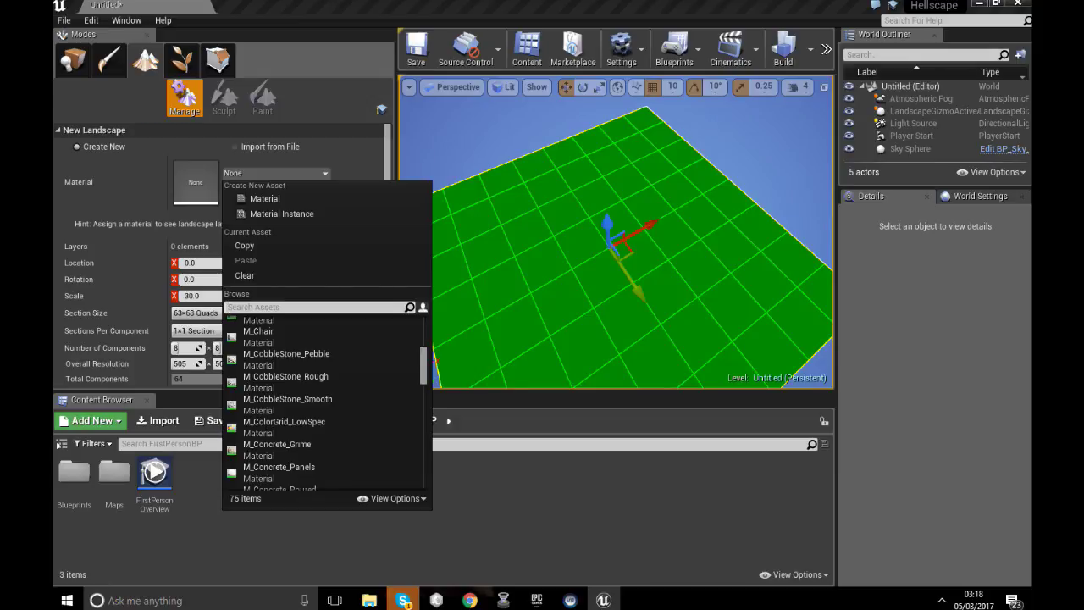
pyautogui.click(279, 131)
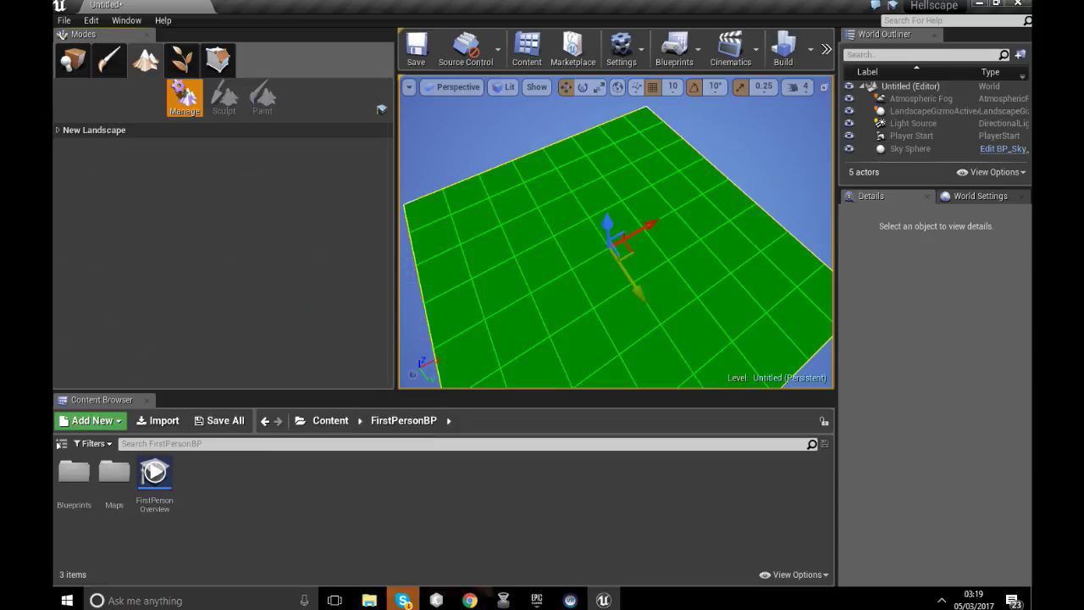
pyautogui.moveTo(559, 246); pyautogui.dragTo(567, 220, button='right')
pyautogui.scroll(5, 616, 232)
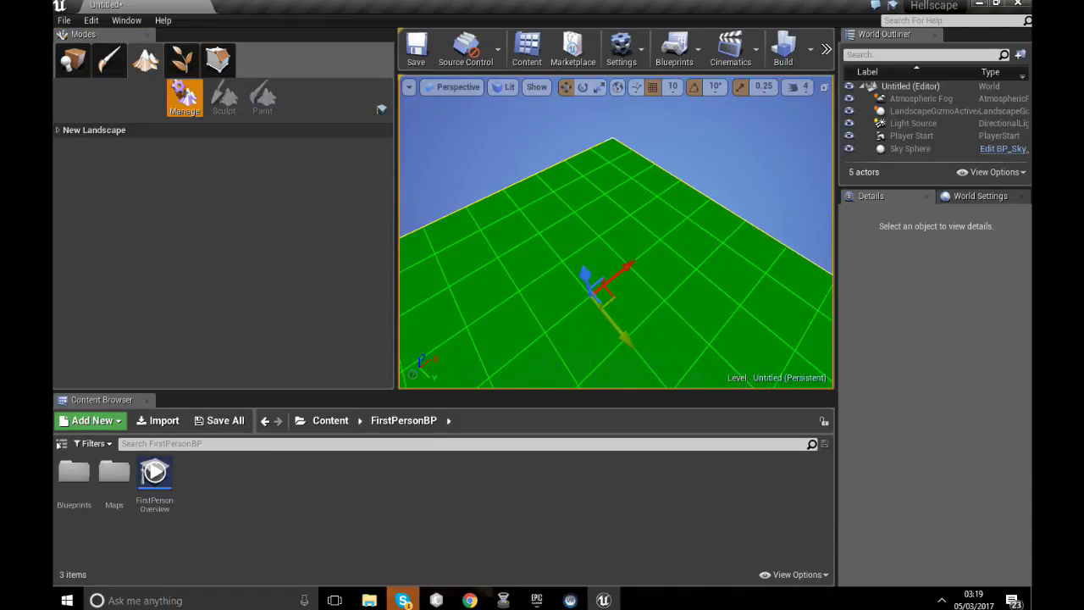
pyautogui.click(89, 130)
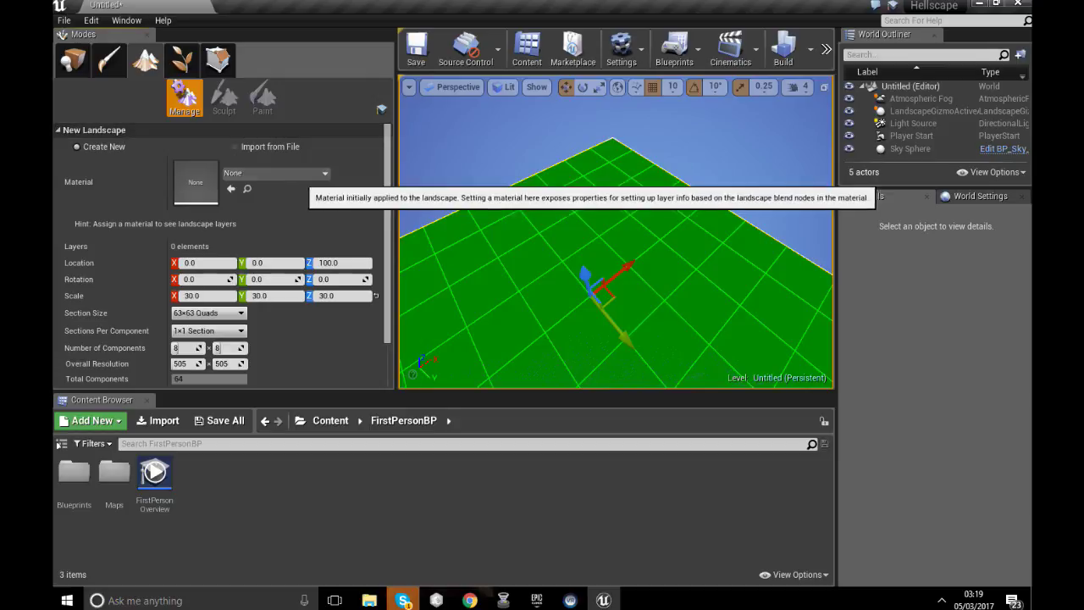
# Search the landscape materials for "stone" and try M_CobbleStone_Pebble and M_CobbleStone_Rough as the new landscape's material.
pyautogui.scroll(-1, 223, 254)
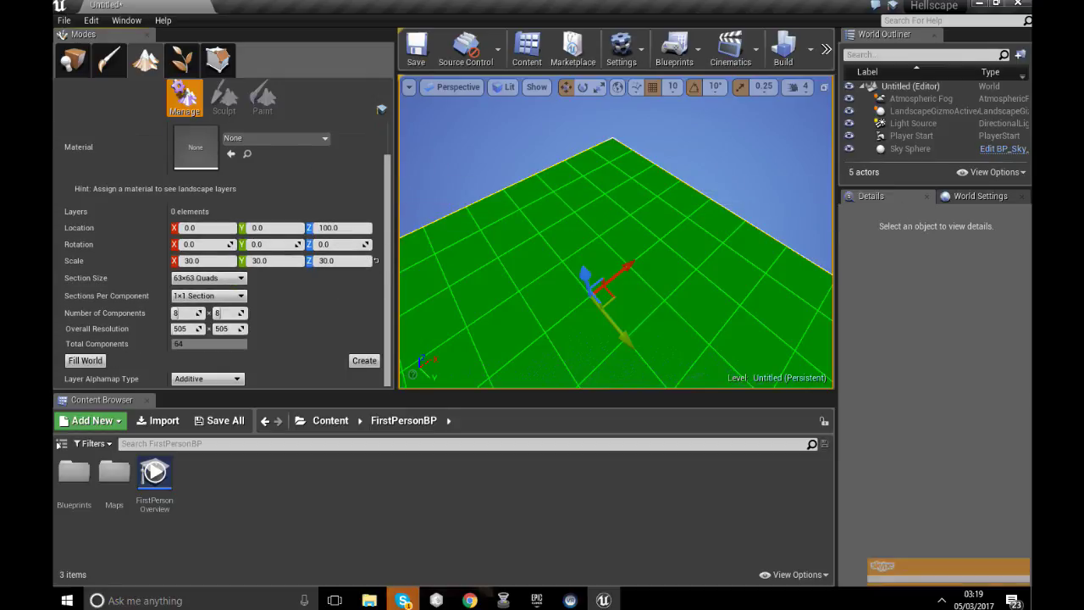
pyautogui.scroll(1, 276, 140)
pyautogui.click(275, 172)
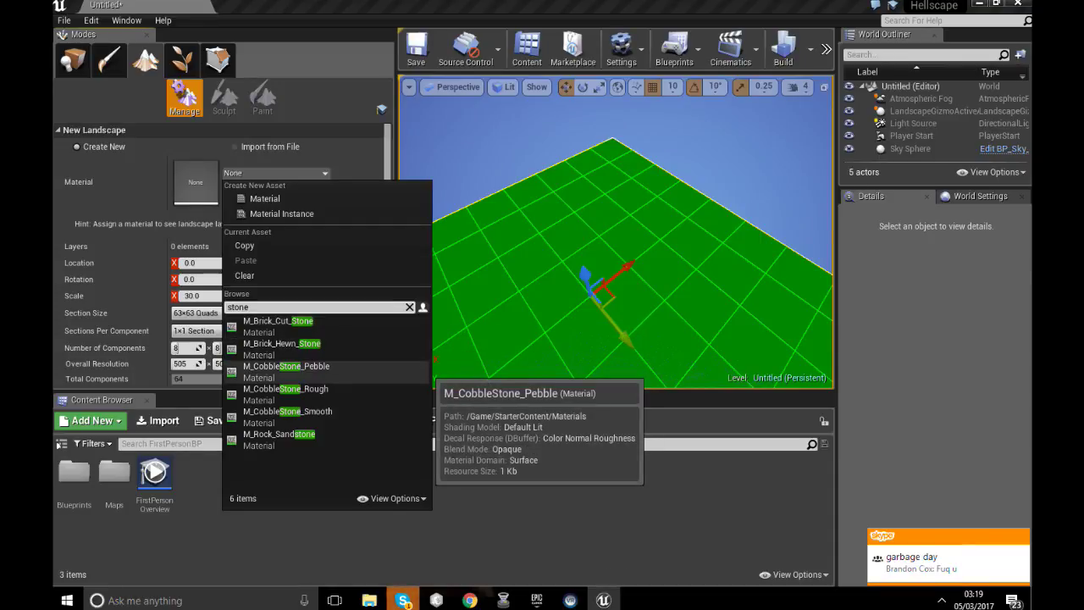
pyautogui.click(286, 371)
pyautogui.click(275, 173)
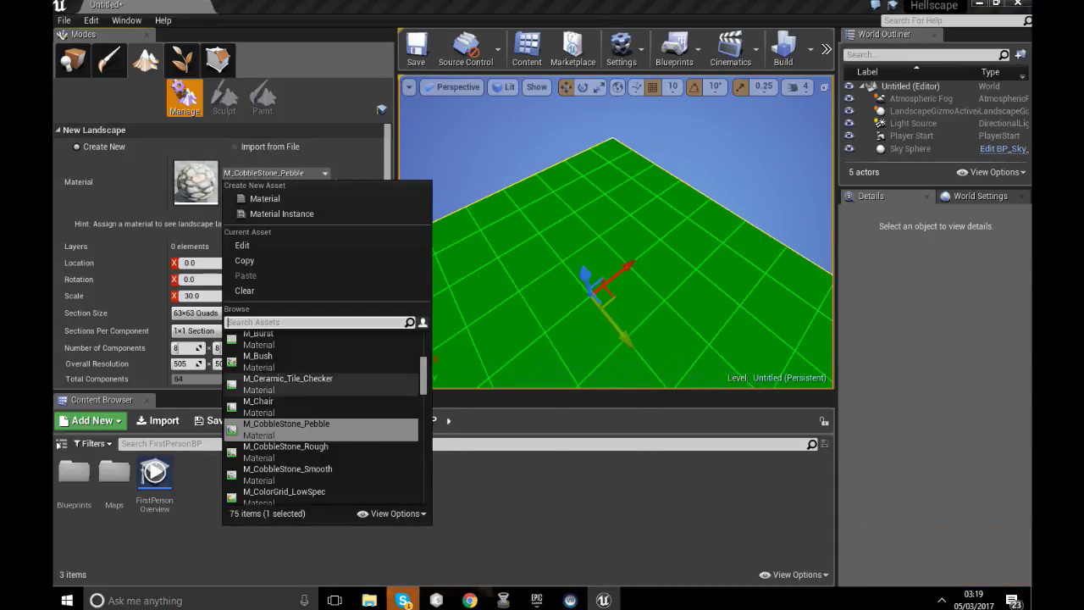
pyautogui.click(285, 446)
# Search the landscape materials for "stone" and try M_Brick_Cut_Stone on the new landscape.
pyautogui.click(275, 173)
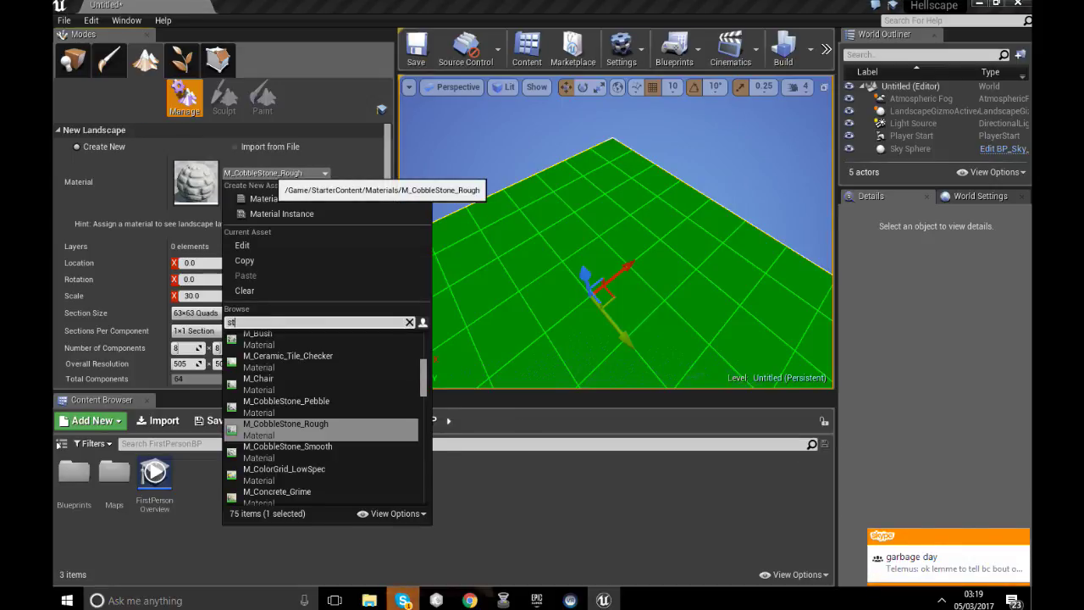
pyautogui.write('stone')
pyautogui.click(279, 338)
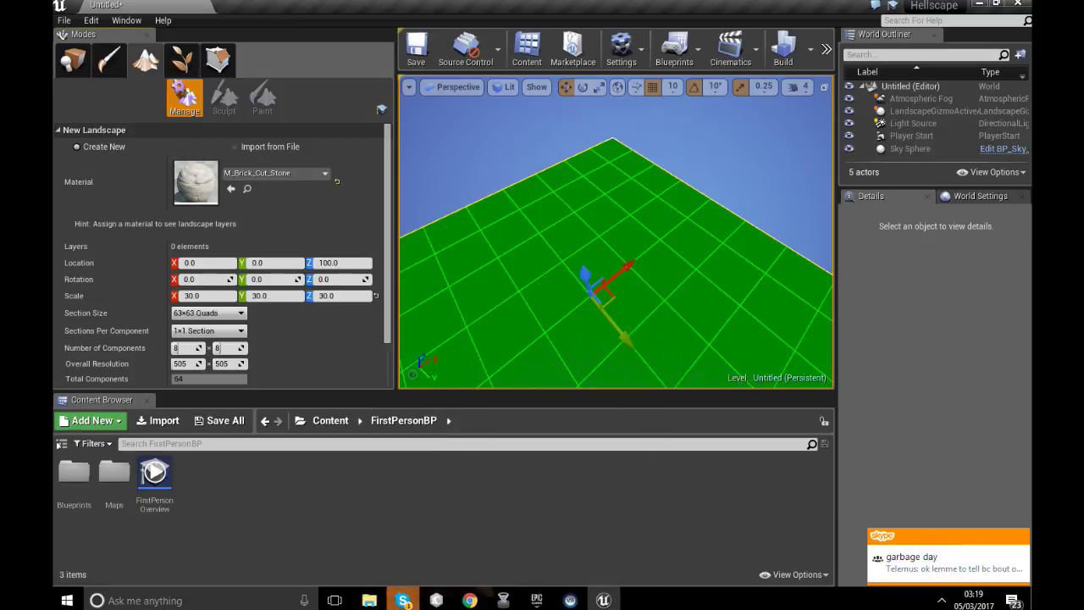
# Try M_Concrete_Grime as the new landscape's material.
pyautogui.click(276, 173)
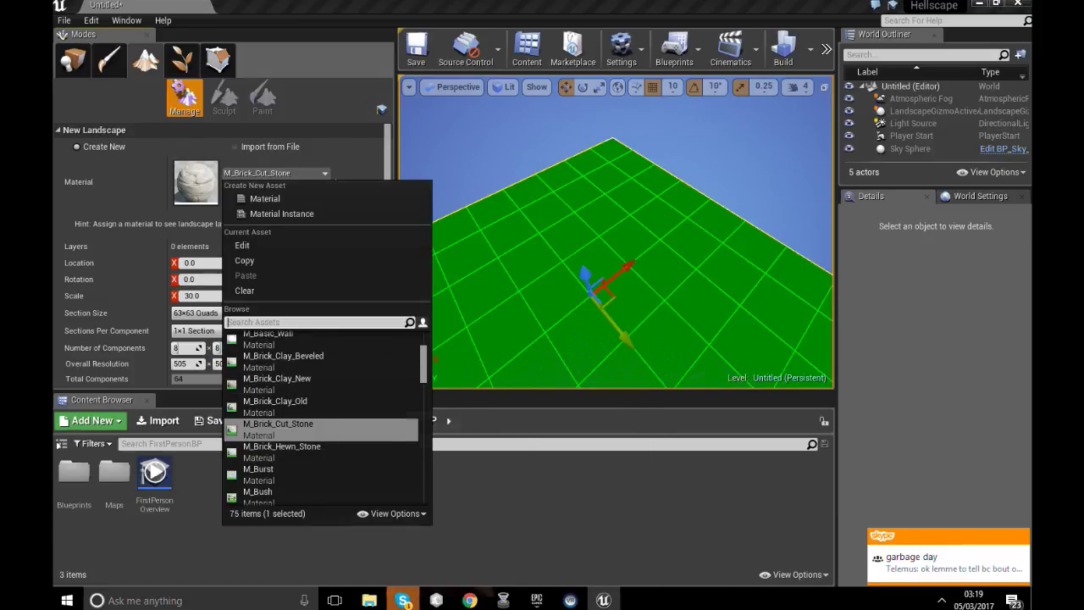
pyautogui.scroll(-2, 330, 430)
pyautogui.scroll(-2, 321, 427)
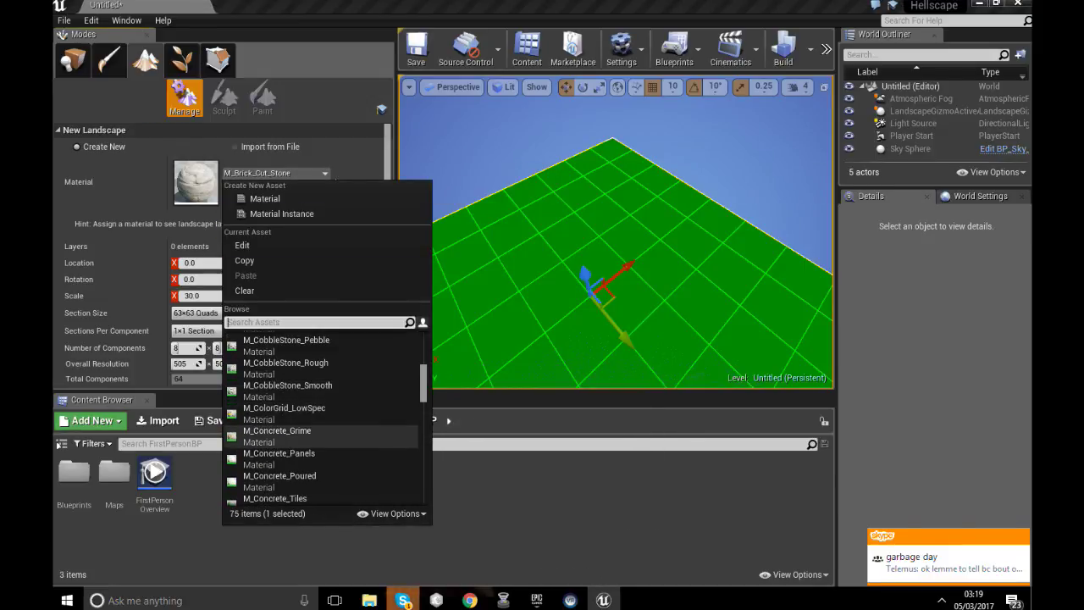
pyautogui.click(277, 430)
# Browse the available materials and set the new landscape's material to M_Concrete_Poured.
pyautogui.click(276, 172)
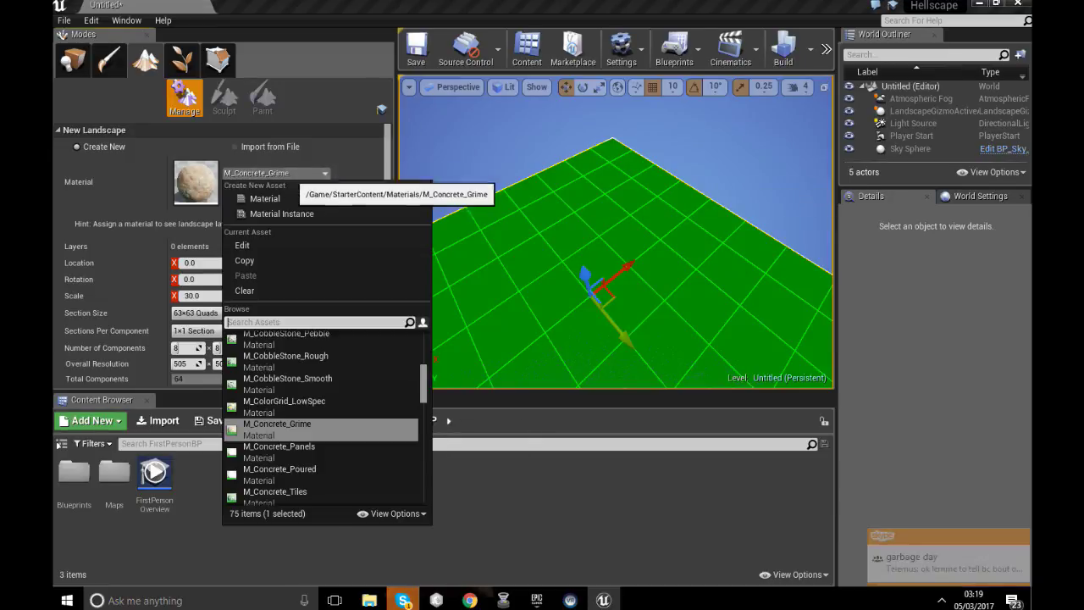
pyautogui.scroll(-3, 326, 418)
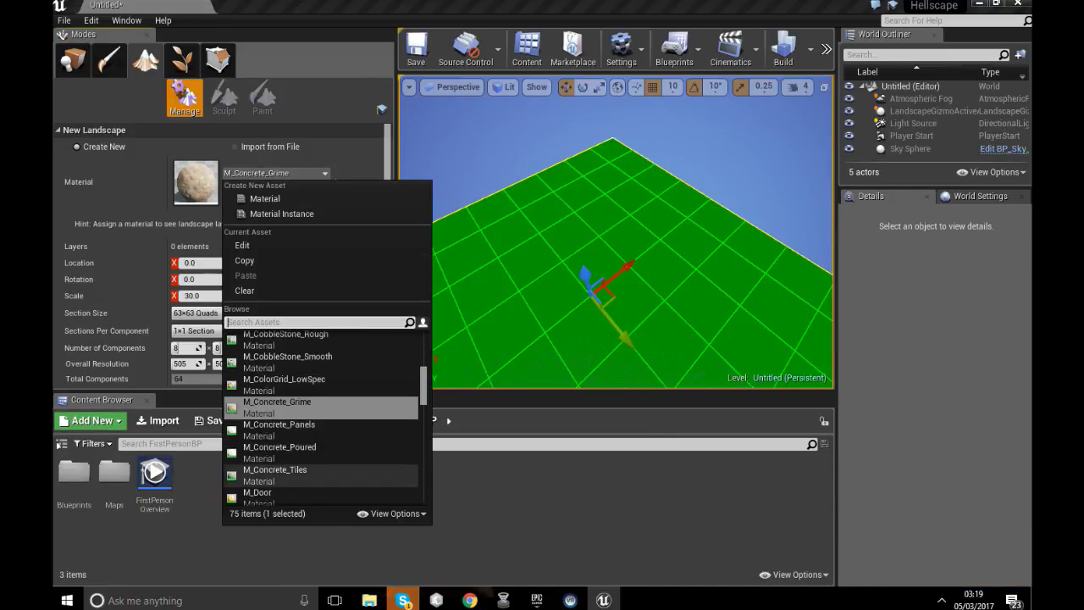
pyautogui.scroll(-3, 322, 421)
pyautogui.scroll(8, 321, 421)
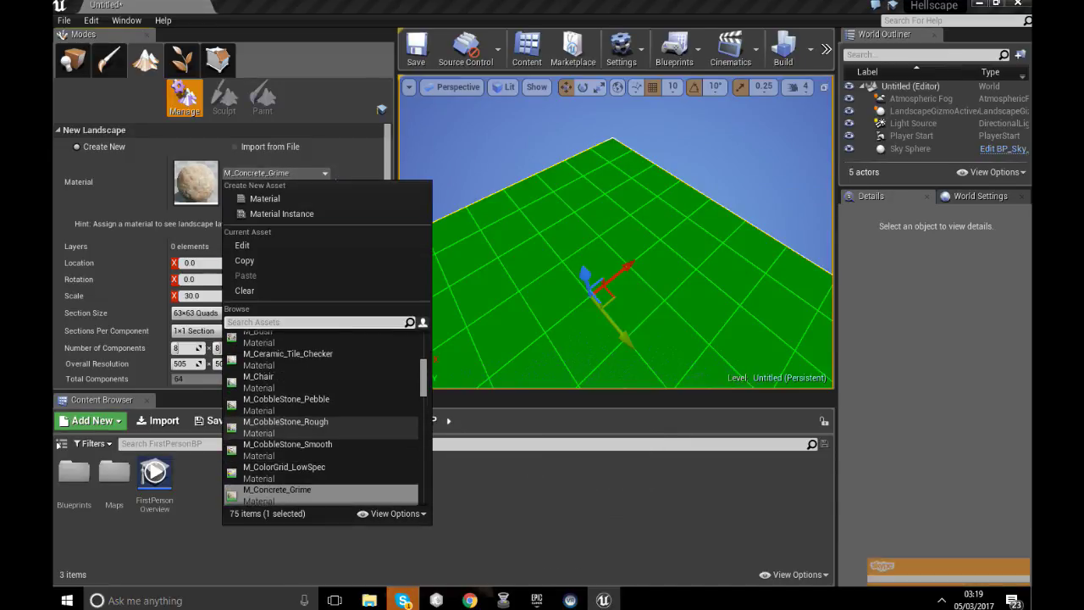
pyautogui.scroll(5, 322, 398)
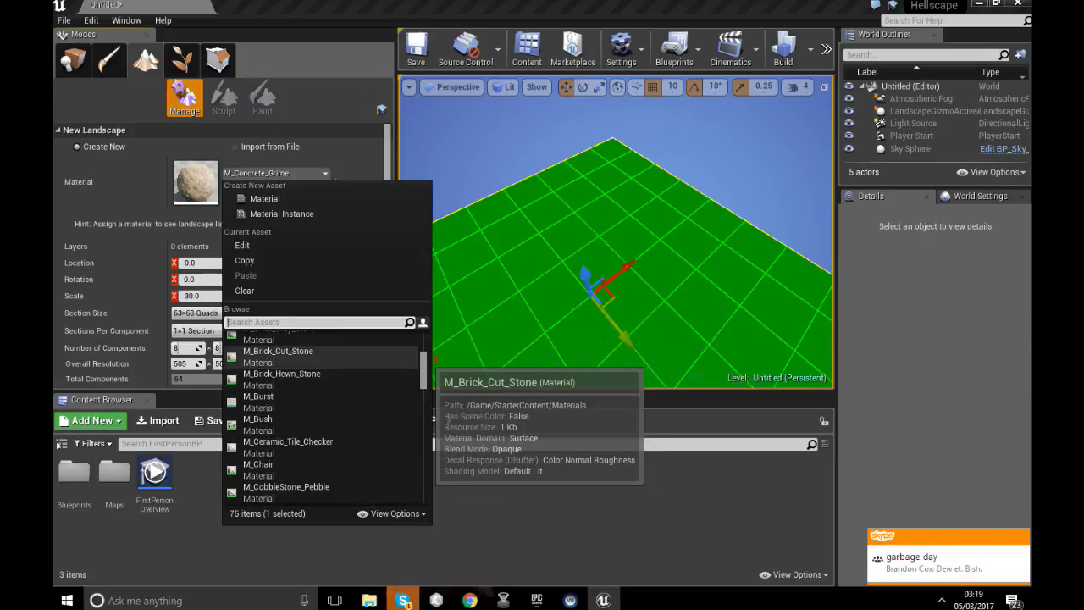
pyautogui.scroll(6, 322, 398)
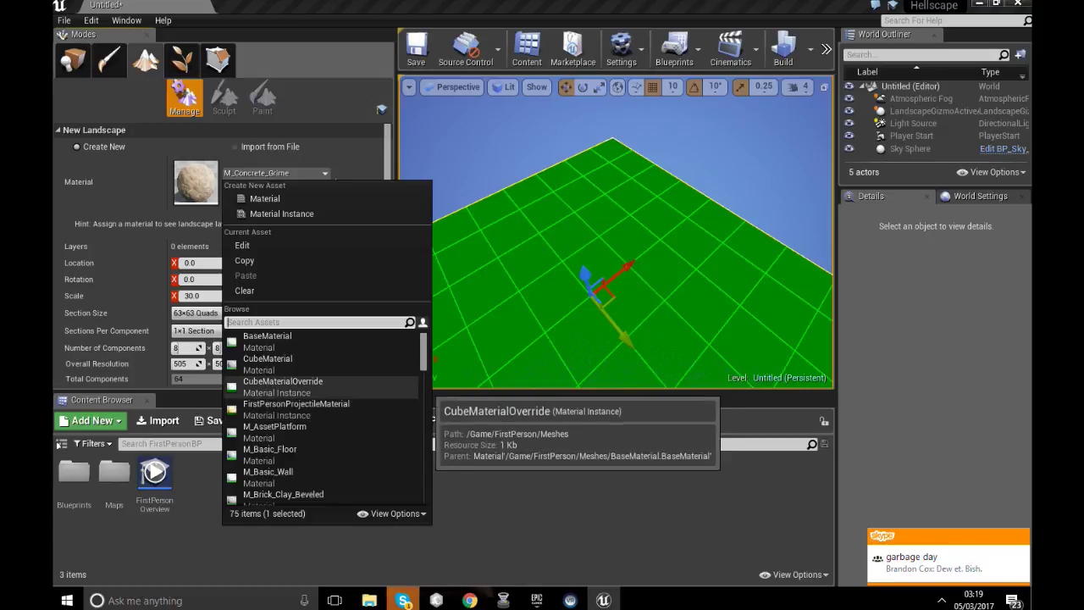
pyautogui.scroll(-5, 322, 390)
pyautogui.scroll(-6, 322, 389)
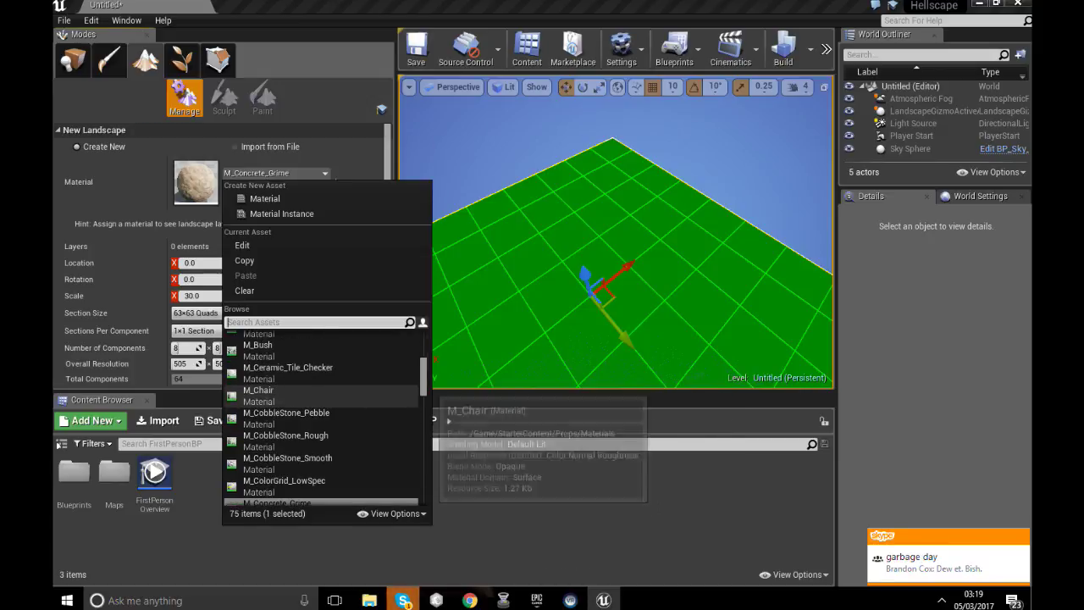
pyautogui.scroll(-3, 322, 415)
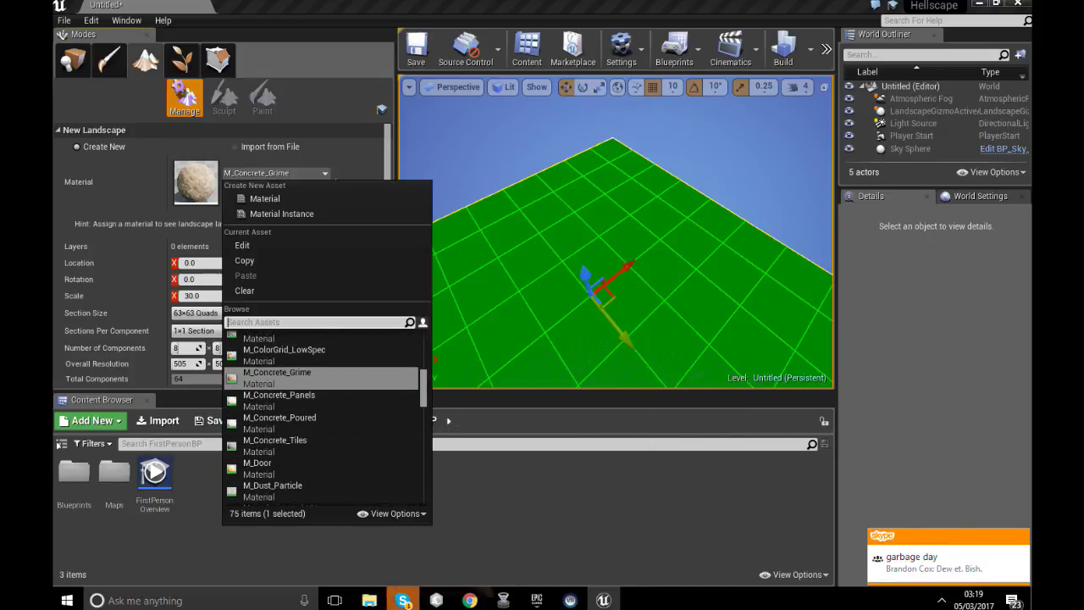
pyautogui.click(280, 373)
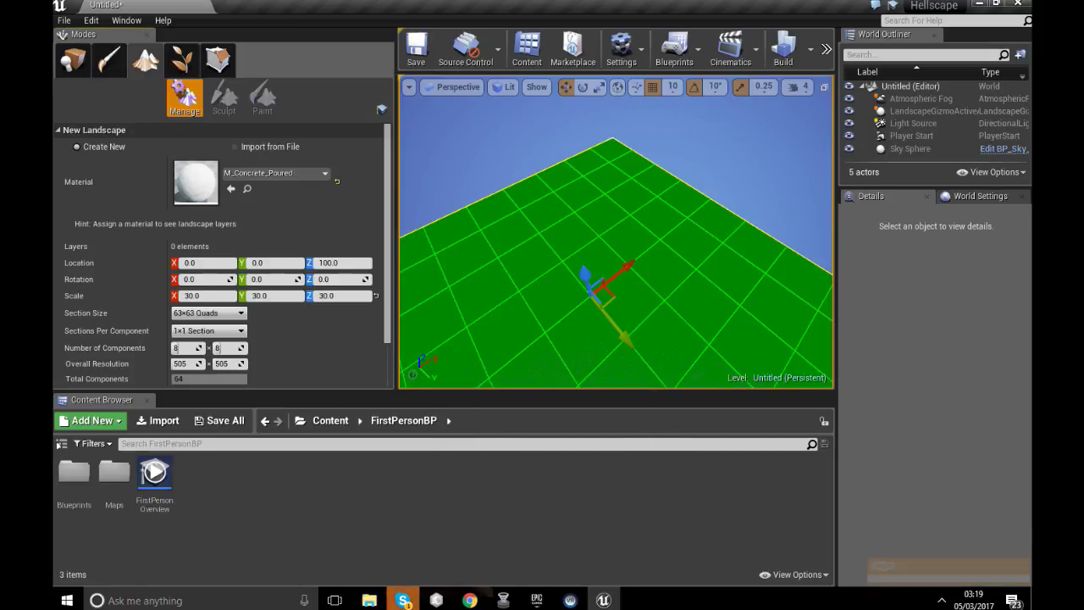
# Set the new landscape's material to M_Concrete_Grime and create the landscape.
pyautogui.scroll(-2, 220, 254)
pyautogui.scroll(2, 220, 254)
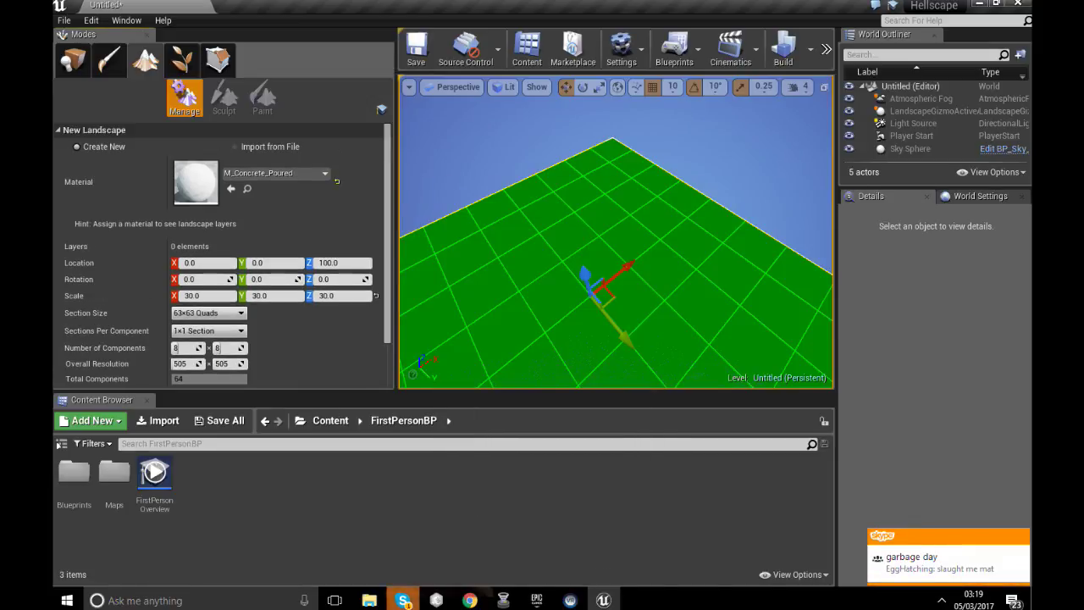
pyautogui.click(275, 173)
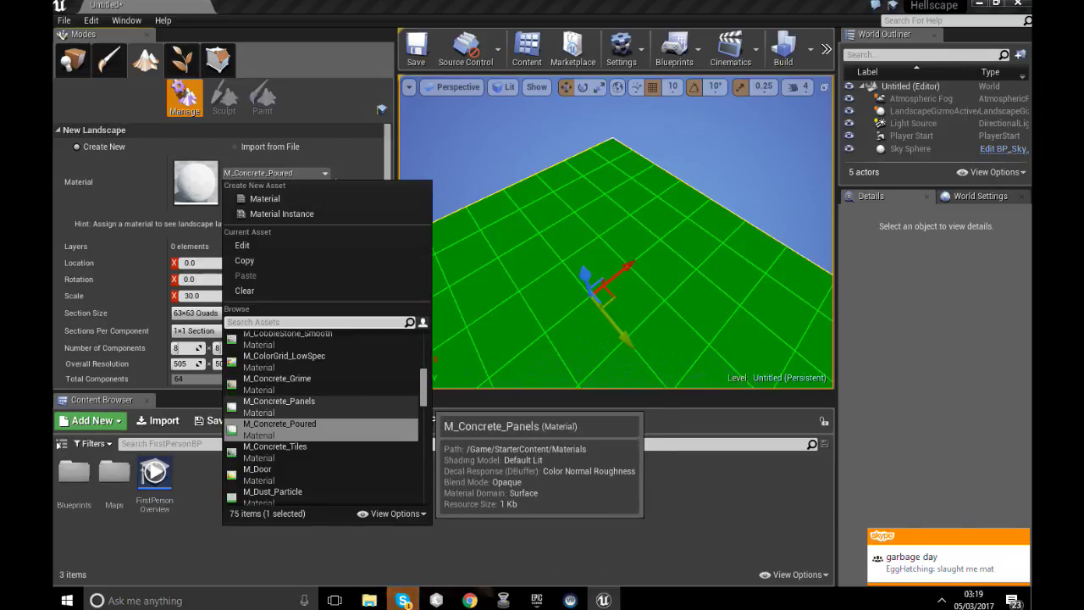
pyautogui.click(279, 384)
pyautogui.scroll(-2, 220, 254)
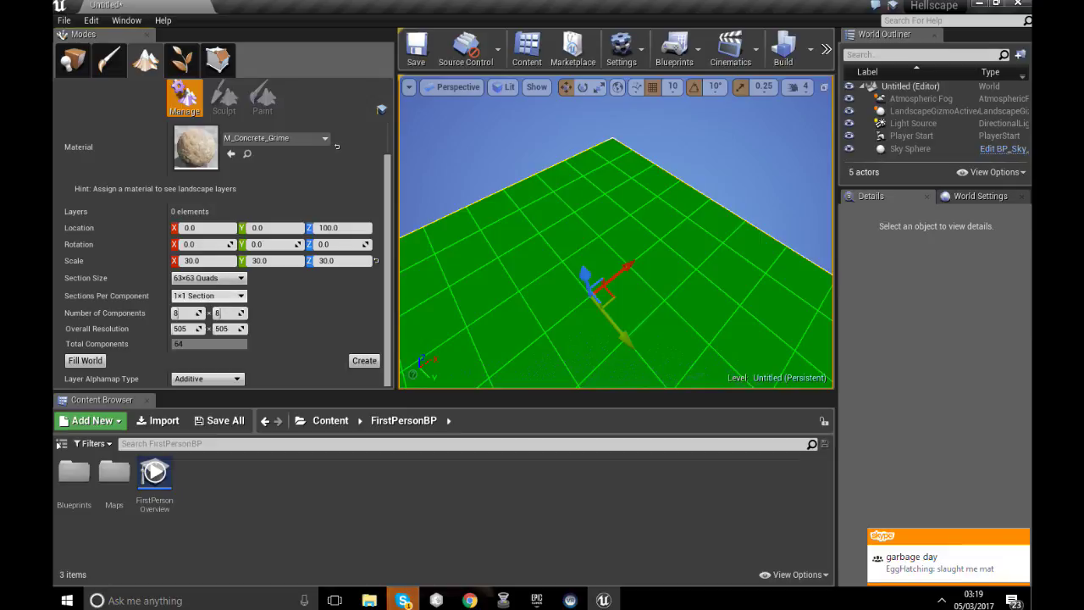
pyautogui.click(365, 361)
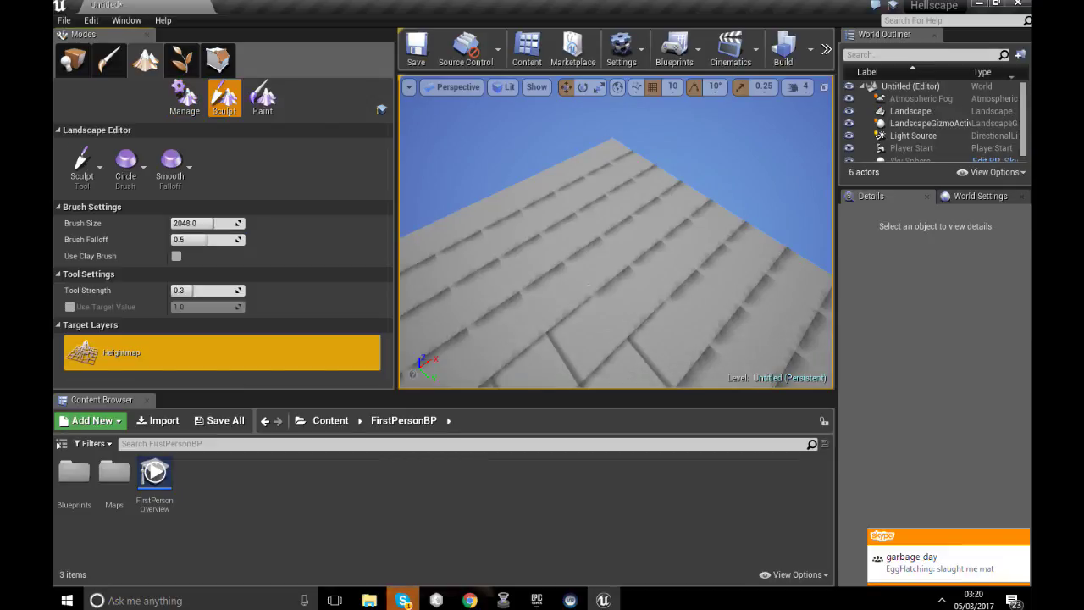
# Save the level as Hellscape in the Content folder.
pyautogui.moveTo(636, 238); pyautogui.dragTo(558, 159, button='right')
pyautogui.scroll(5, 642, 223)
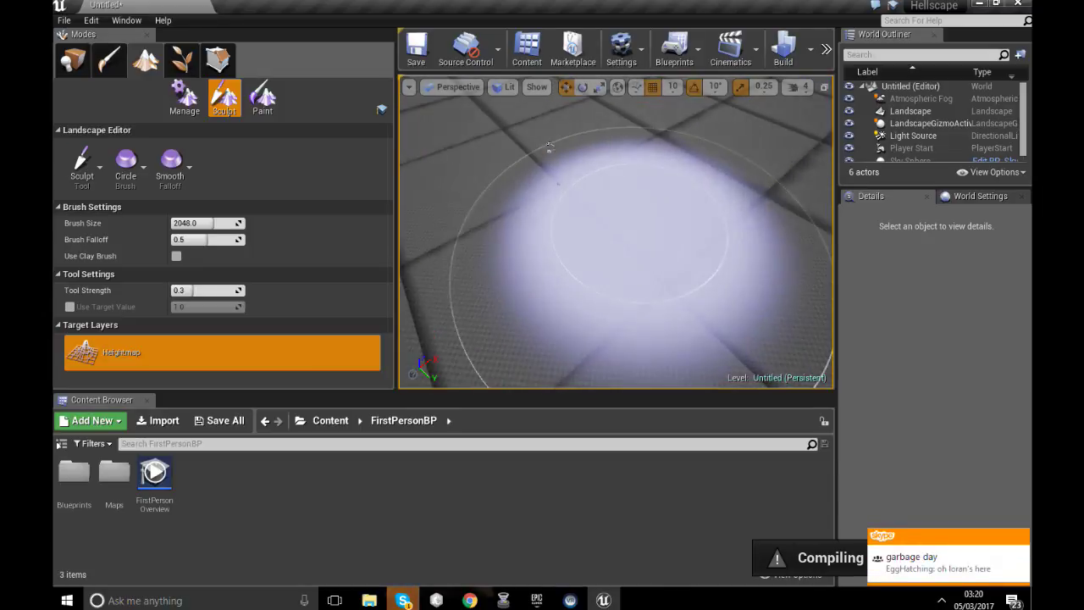
pyautogui.moveTo(640, 226); pyautogui.dragTo(635, 161, button='right')
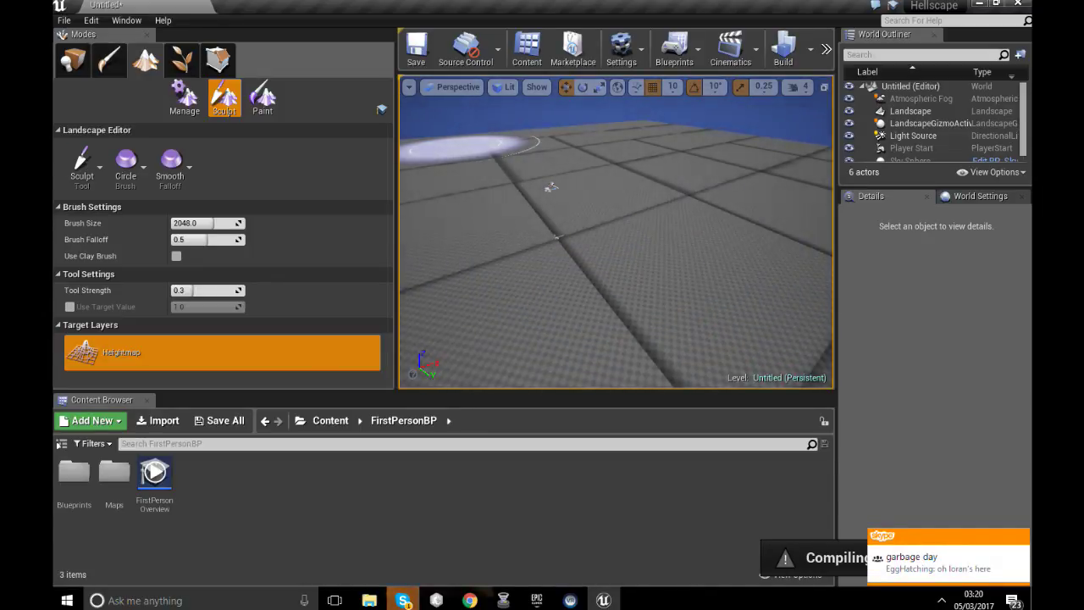
pyautogui.click(64, 20)
pyautogui.click(85, 87)
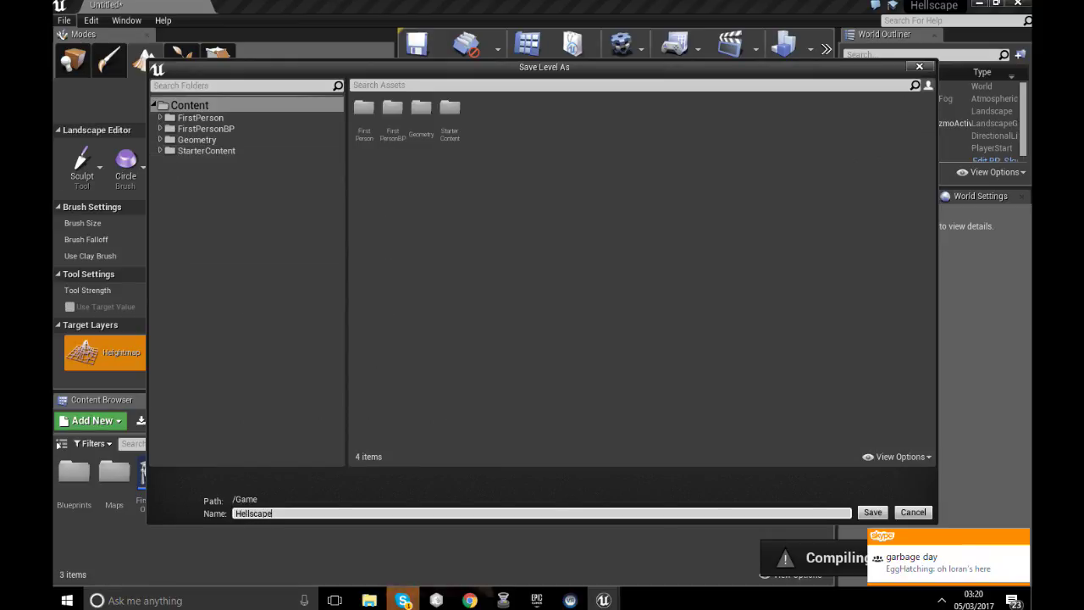
pyautogui.click(872, 512)
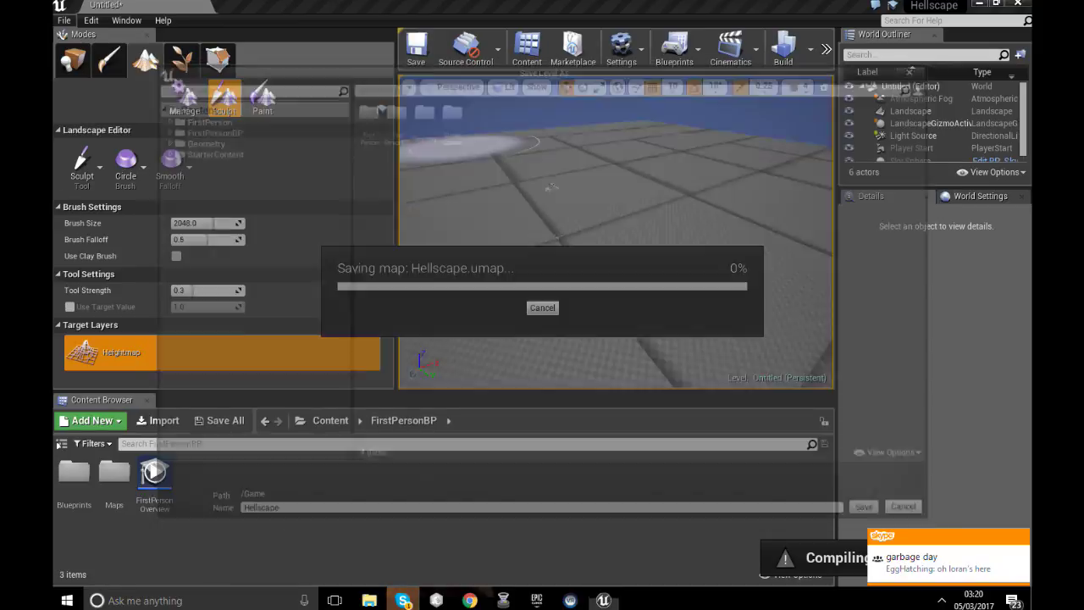
# Look over the landscape surface and review the component tools available in landscape Manage mode.
pyautogui.moveTo(641, 269); pyautogui.dragTo(616, 338, button='right')
pyautogui.moveTo(617, 254); pyautogui.dragTo(605, 279, button='right')
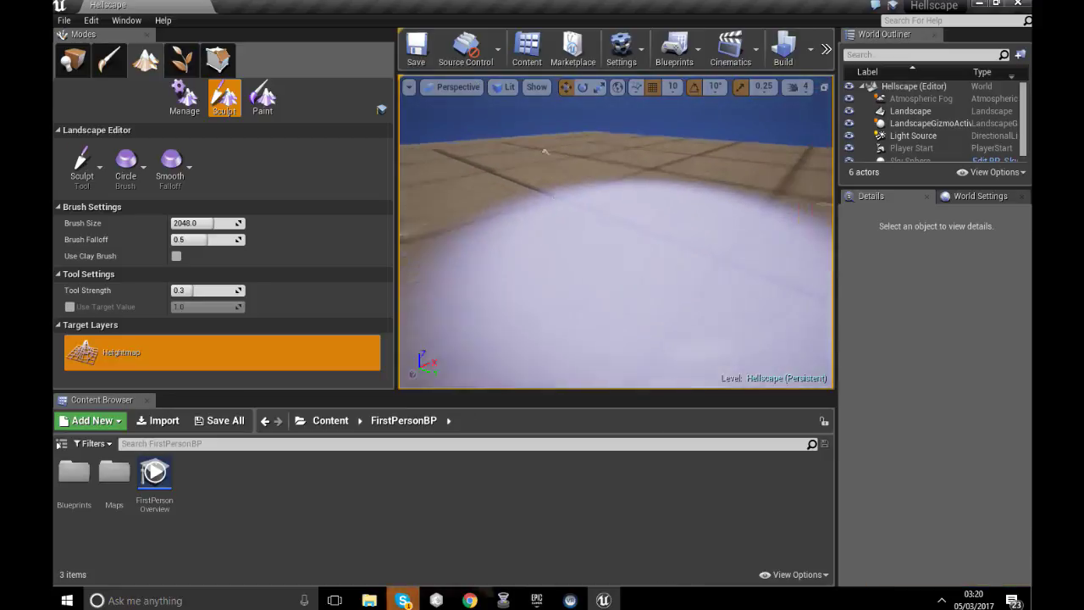
pyautogui.moveTo(658, 247)
pyautogui.mouseDown(button='right')
pyautogui.moveTo(644, 305)
pyautogui.moveTo(614, 309)
pyautogui.mouseUp(button='right')
pyautogui.scroll(-8, 665, 247)
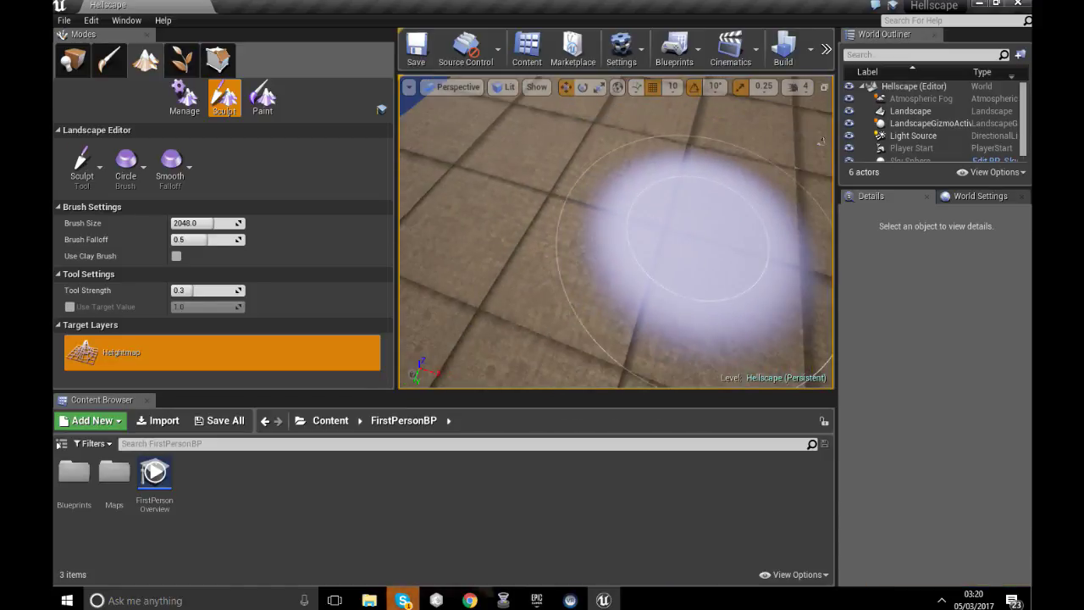
pyautogui.moveTo(701, 245)
pyautogui.mouseDown(button='right')
pyautogui.moveTo(701, 212)
pyautogui.moveTo(701, 279)
pyautogui.moveTo(701, 220)
pyautogui.moveTo(618, 292)
pyautogui.moveTo(589, 305)
pyautogui.moveTo(563, 296)
pyautogui.mouseUp(button='right')
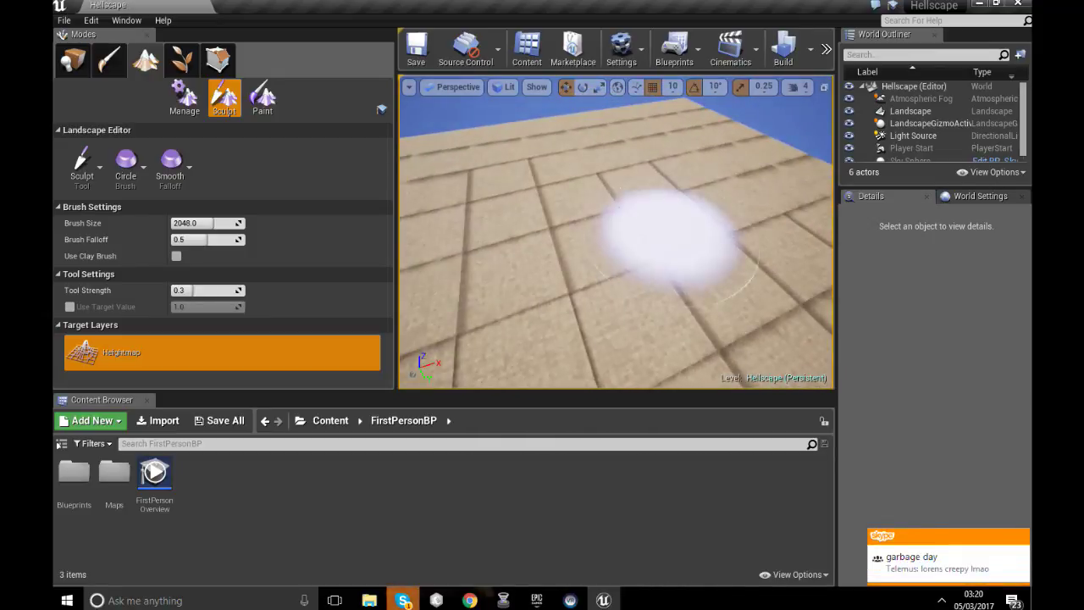
pyautogui.click(185, 94)
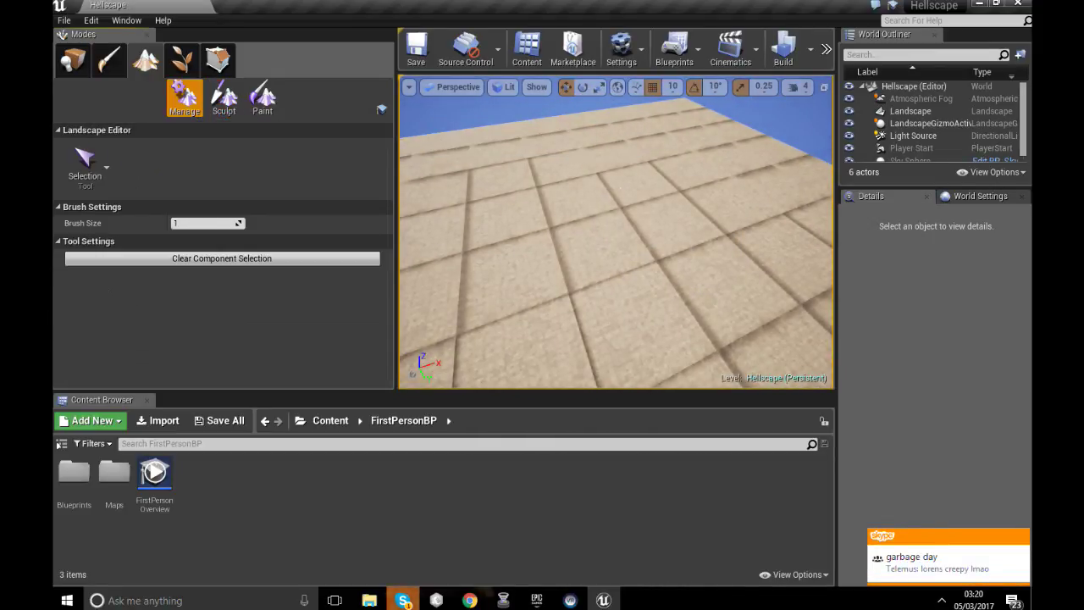
pyautogui.click(85, 162)
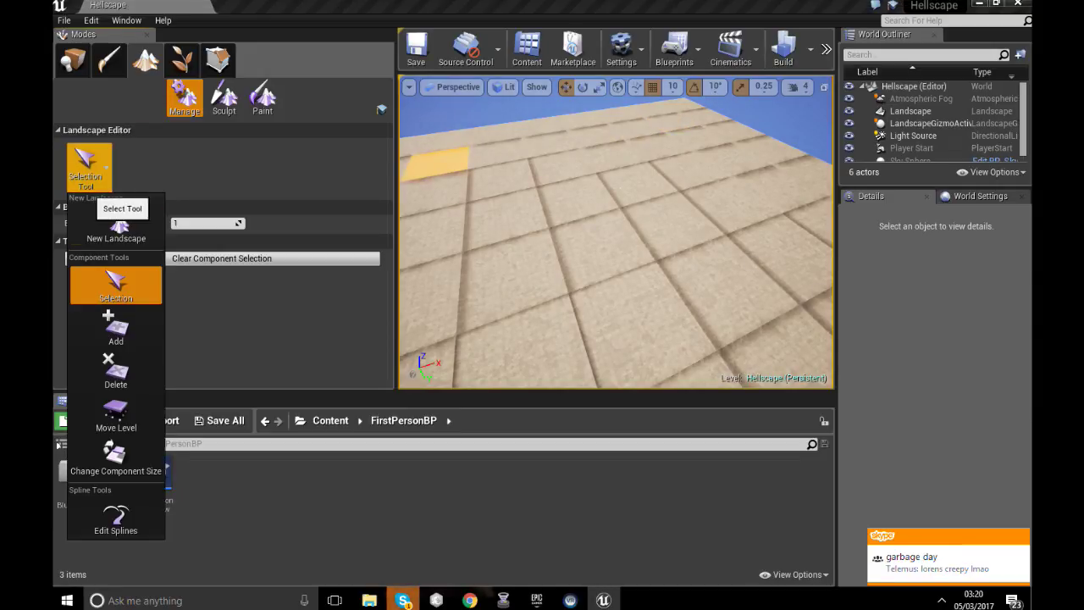
# Examine the landscape's component grid and outer edges from several angles.
pyautogui.moveTo(696, 188); pyautogui.dragTo(656, 245, button='right')
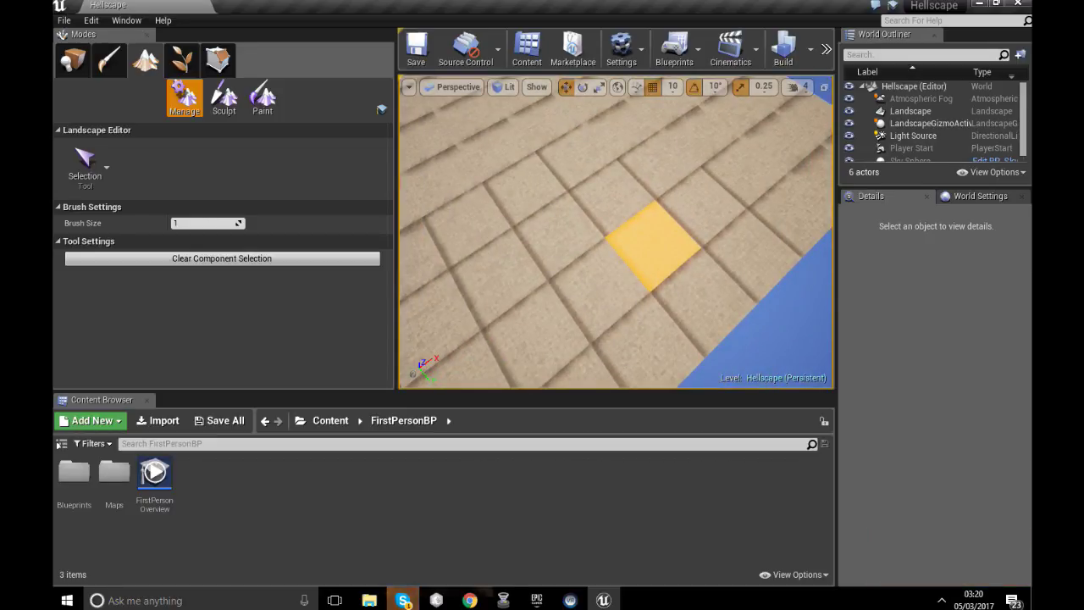
pyautogui.moveTo(656, 246); pyautogui.dragTo(706, 338, button='right')
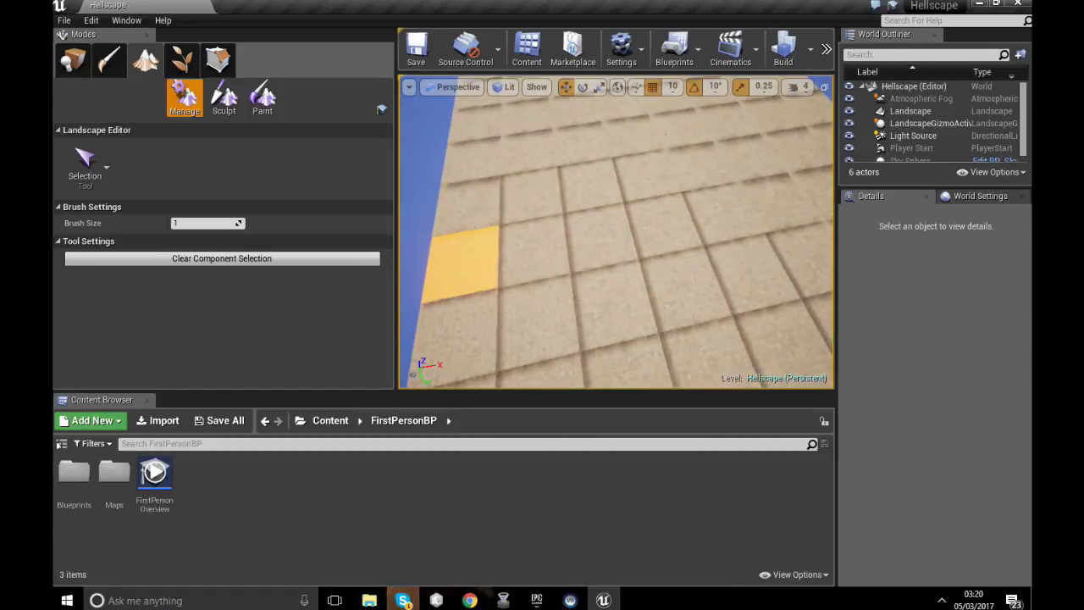
pyautogui.scroll(-3, 614, 298)
pyautogui.scroll(-3, 614, 295)
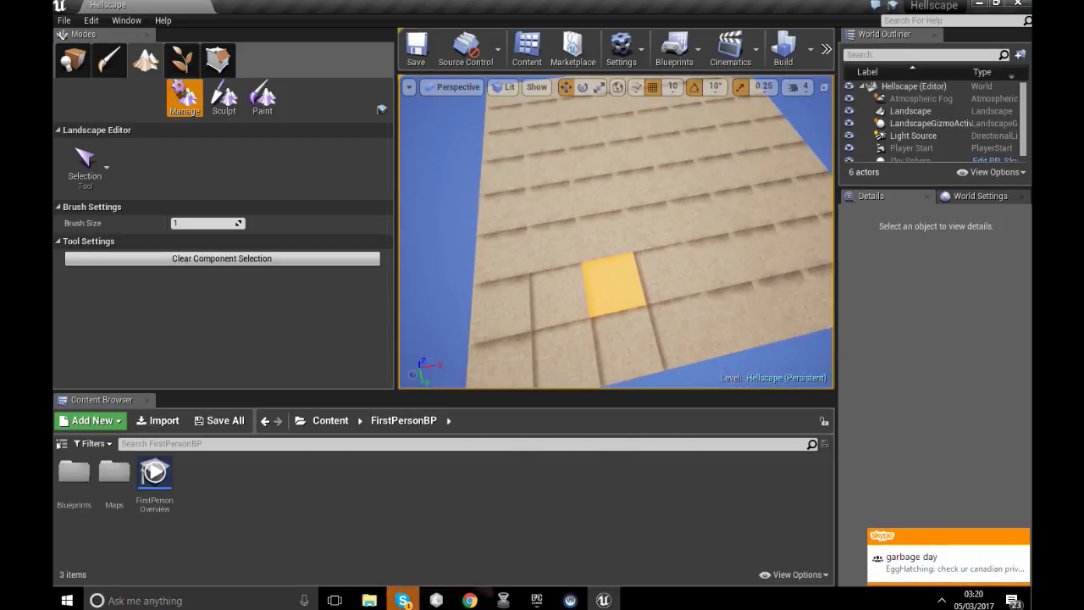
pyautogui.moveTo(614, 295); pyautogui.dragTo(613, 182, button='right')
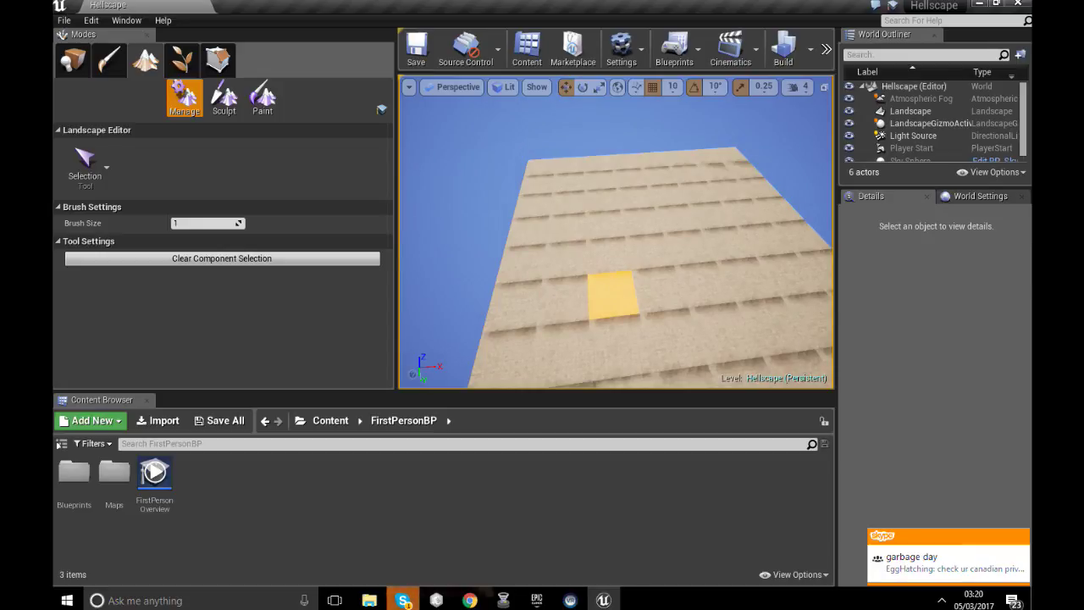
pyautogui.moveTo(612, 294); pyautogui.dragTo(623, 338, button='right')
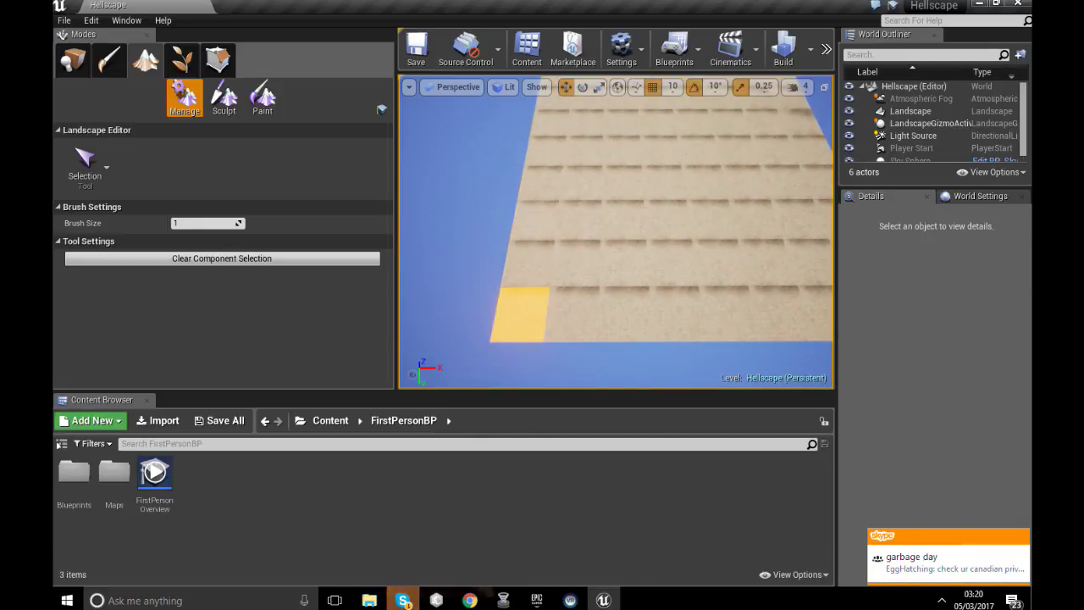
pyautogui.moveTo(605, 254); pyautogui.dragTo(654, 199, button='right')
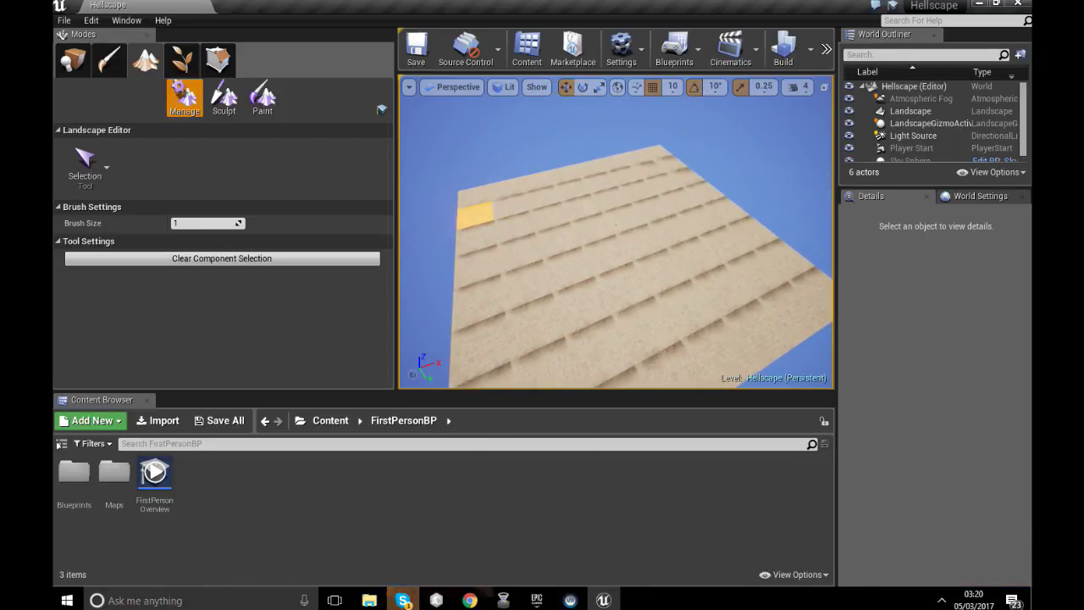
pyautogui.moveTo(482, 332); pyautogui.dragTo(453, 345, button='right')
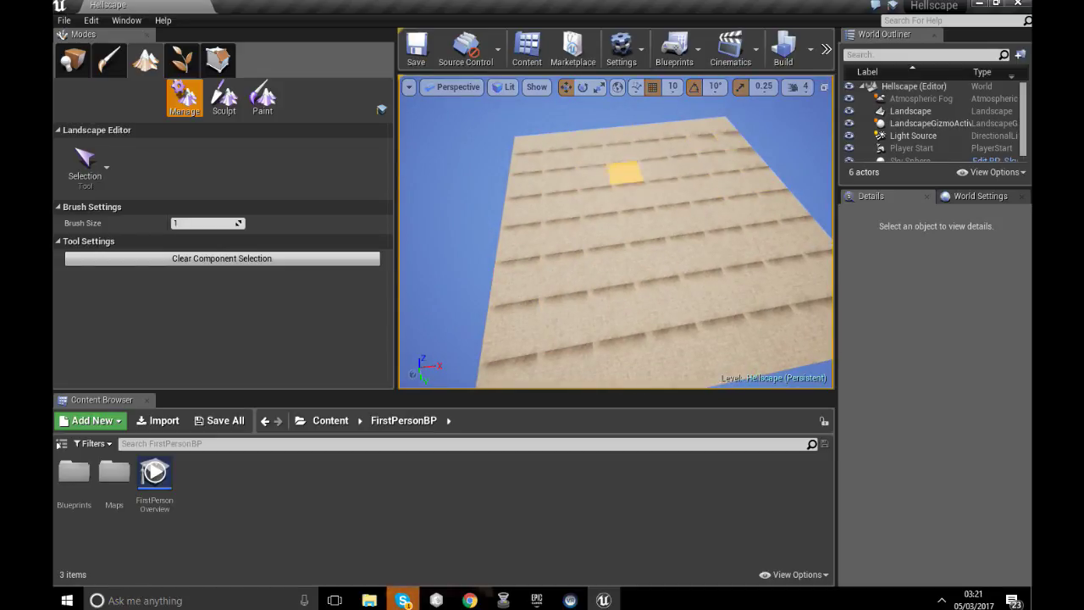
pyautogui.moveTo(609, 266); pyautogui.dragTo(584, 273, button='right')
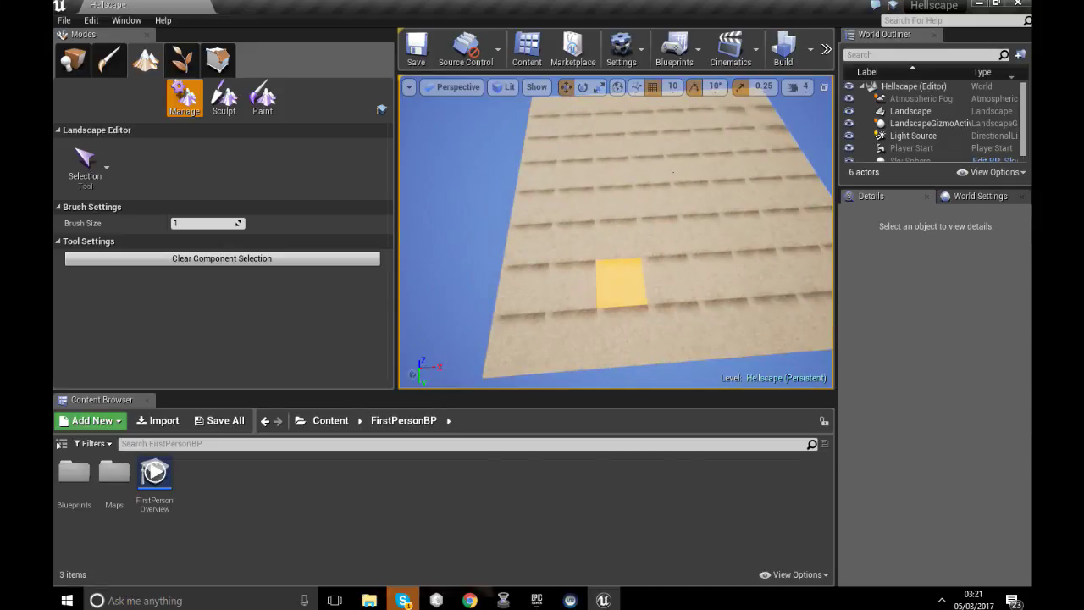
pyautogui.scroll(5, 620, 292)
pyautogui.moveTo(623, 303); pyautogui.dragTo(616, 239, button='right')
pyautogui.moveTo(554, 168); pyautogui.dragTo(558, 166, button='right')
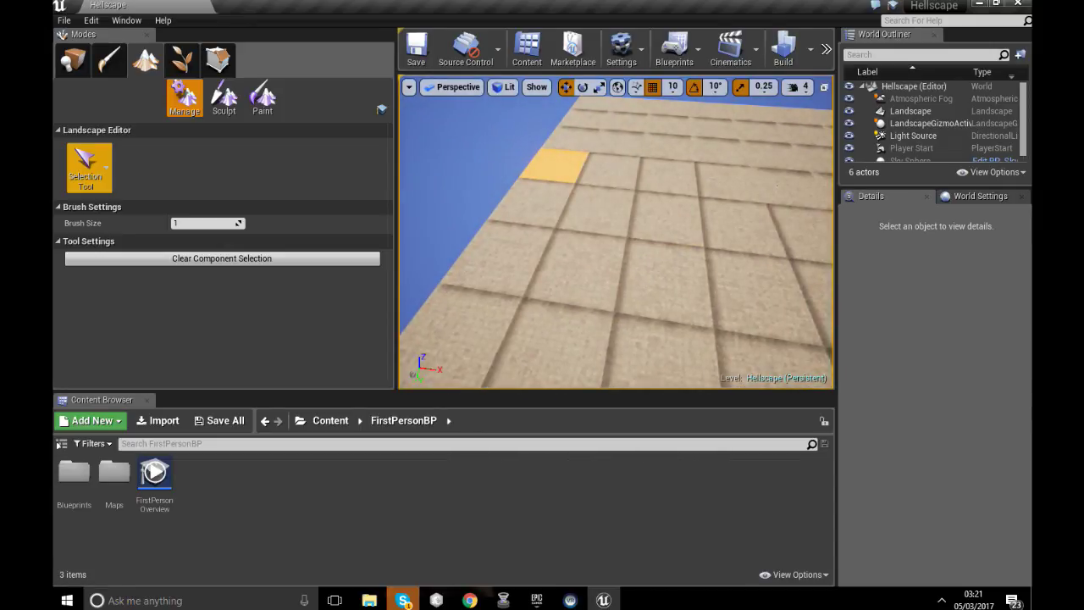
# Select a single landscape component near the edge with the Selection tool and deselect it again.
pyautogui.click(88, 188)
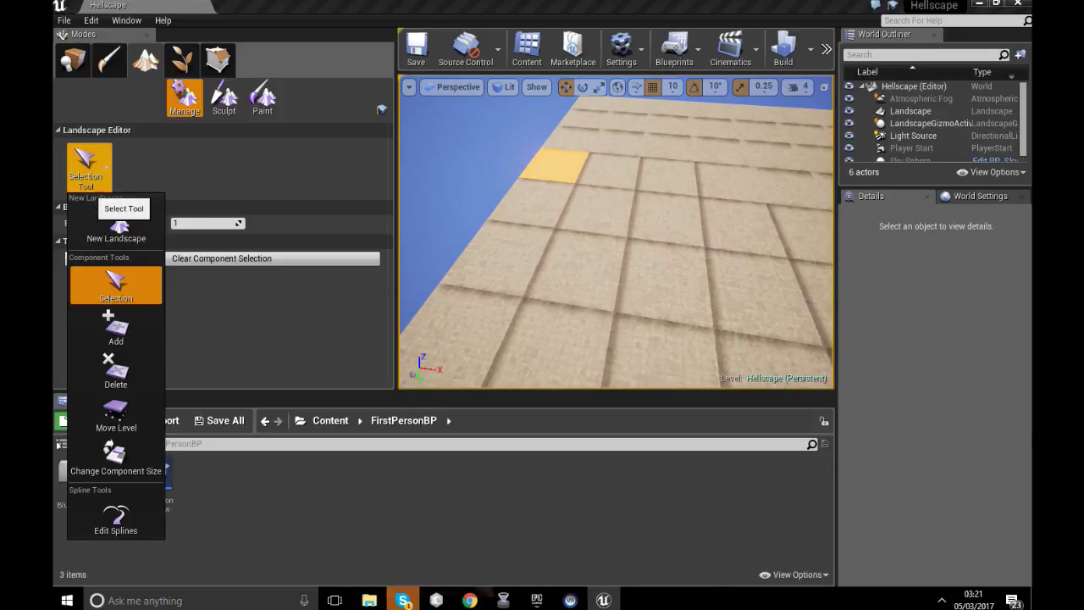
pyautogui.click(569, 264)
pyautogui.click(546, 339)
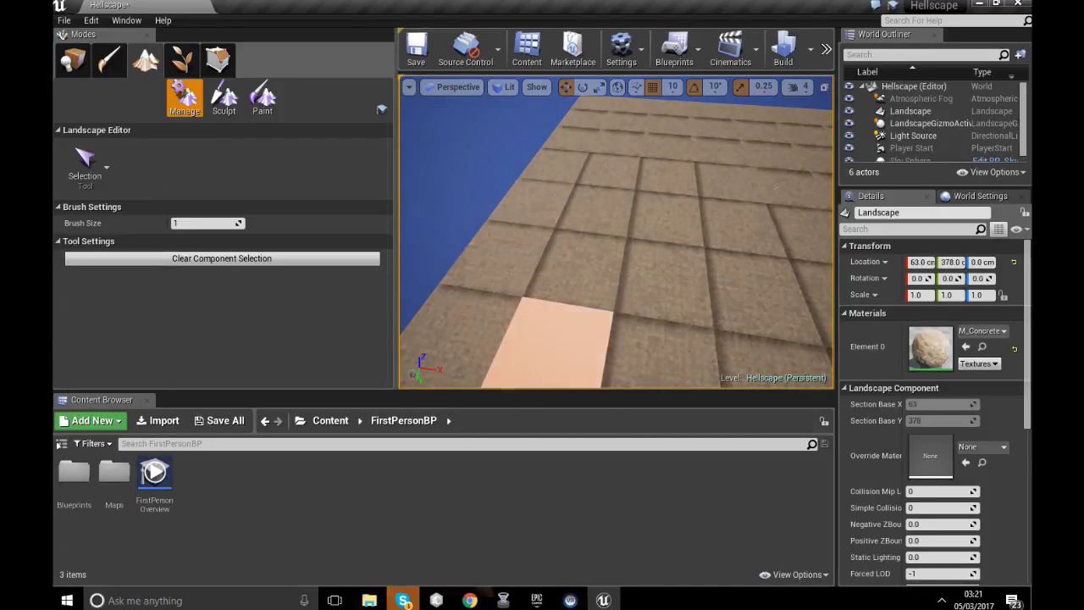
pyautogui.click(546, 340)
pyautogui.click(89, 185)
pyautogui.click(89, 186)
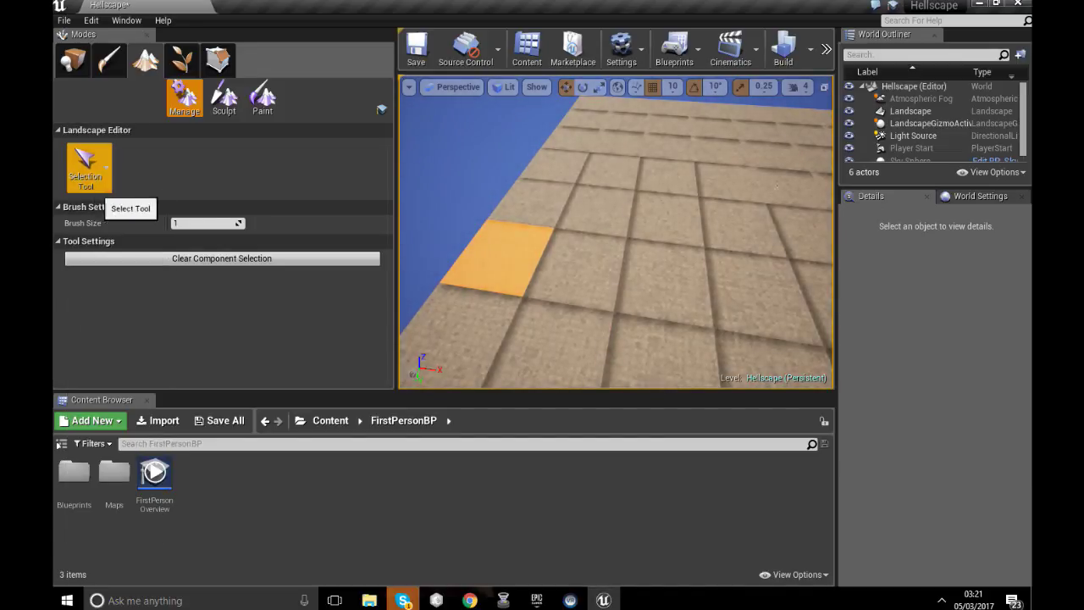
# Play the level in the editor, walk forward across the landscape, and stop the session.
pyautogui.moveTo(777, 185); pyautogui.dragTo(762, 297, button='right')
pyautogui.click(826, 49)
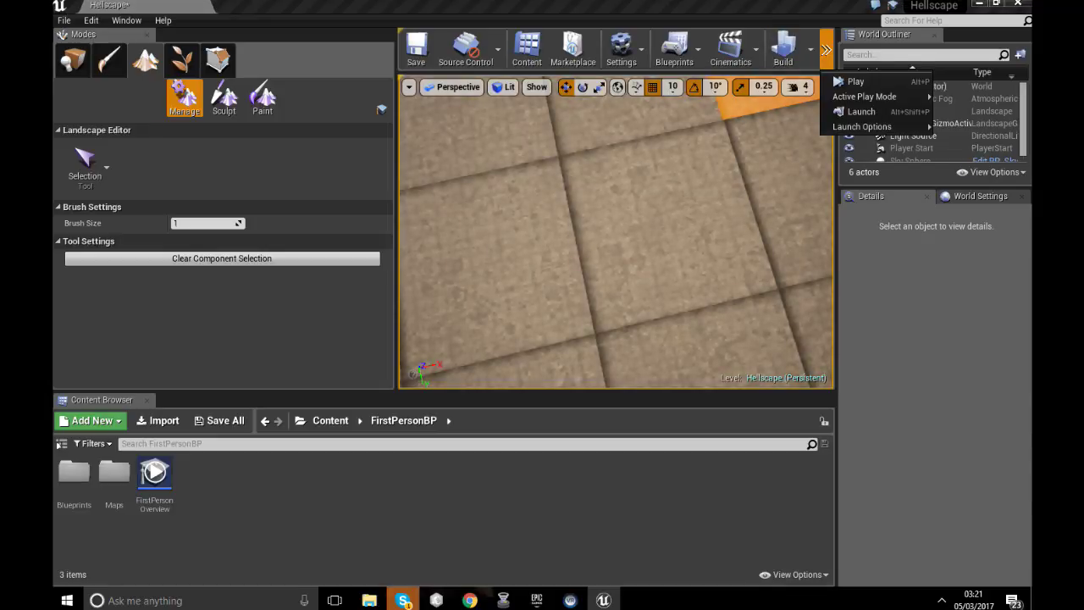
pyautogui.click(826, 49)
pyautogui.click(826, 49)
pyautogui.click(860, 111)
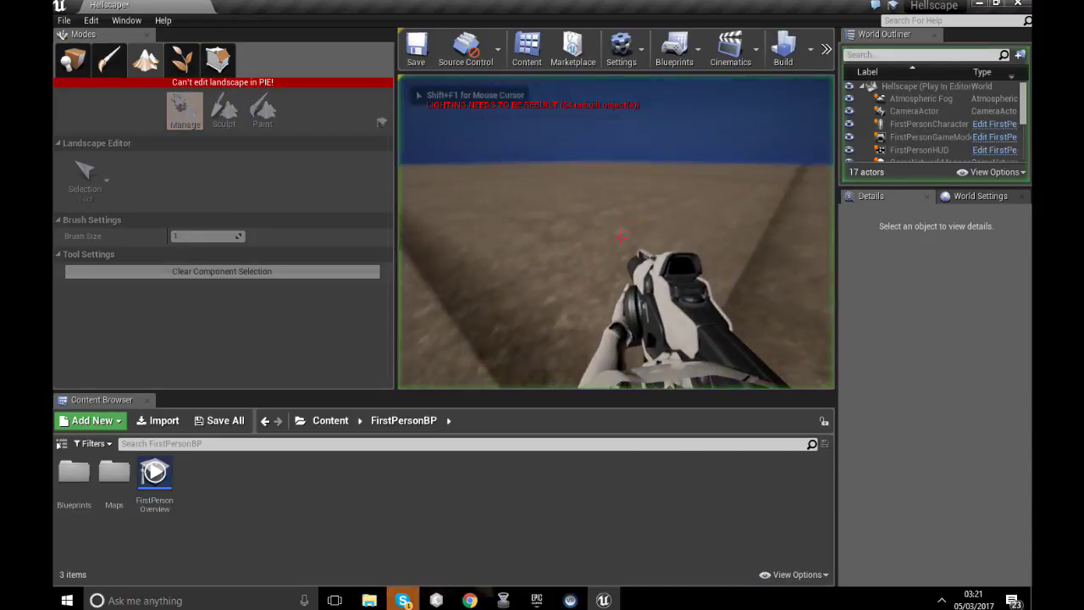
pyautogui.press('w')
pyautogui.press('Escape')
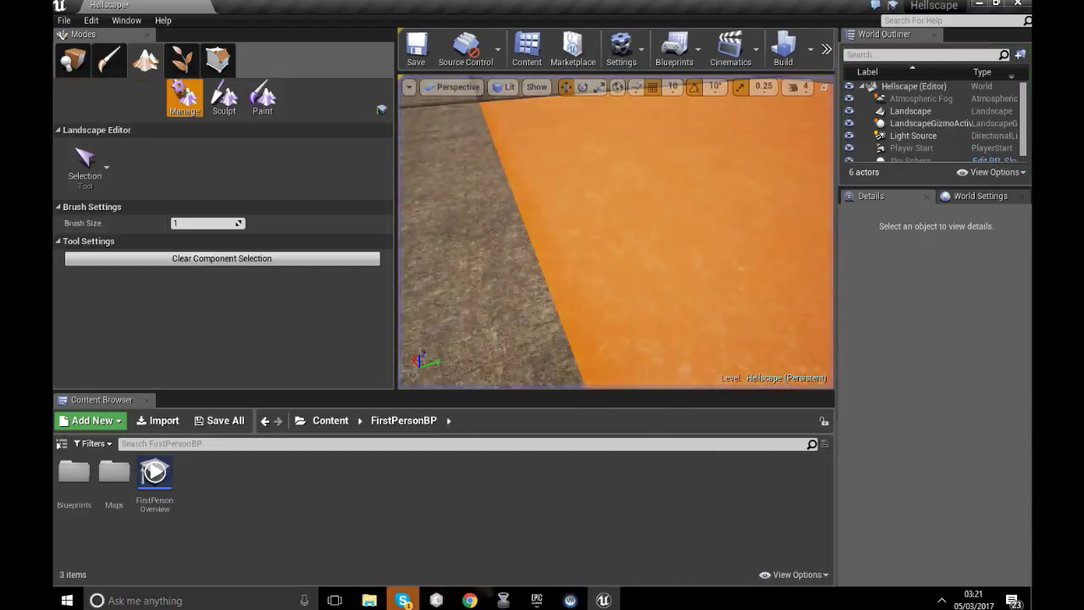
# Start a build of the level's lighting and close the Message Log.
pyautogui.click(782, 51)
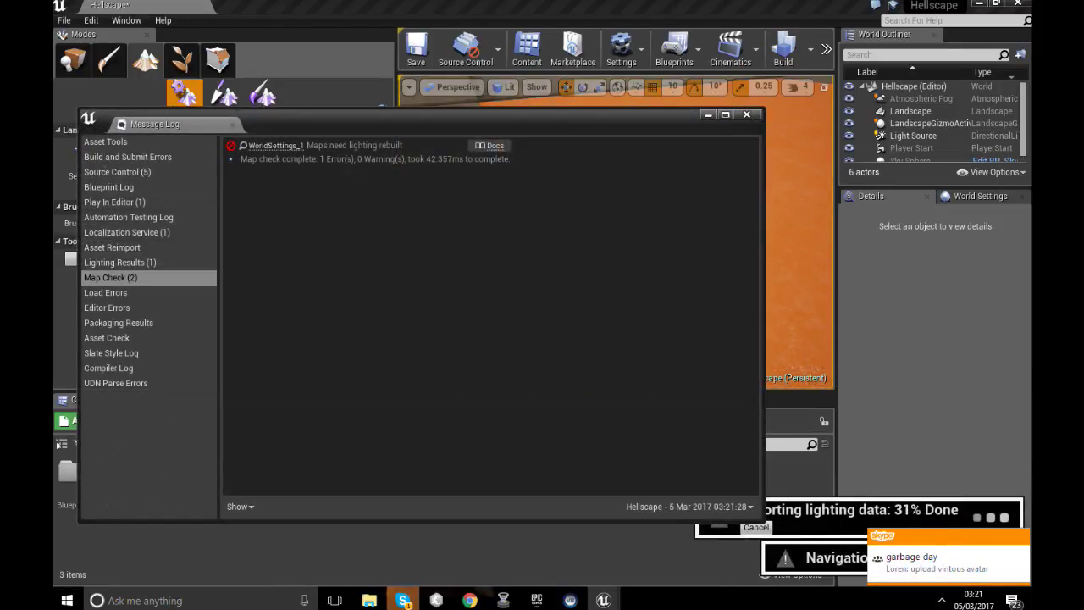
pyautogui.click(746, 114)
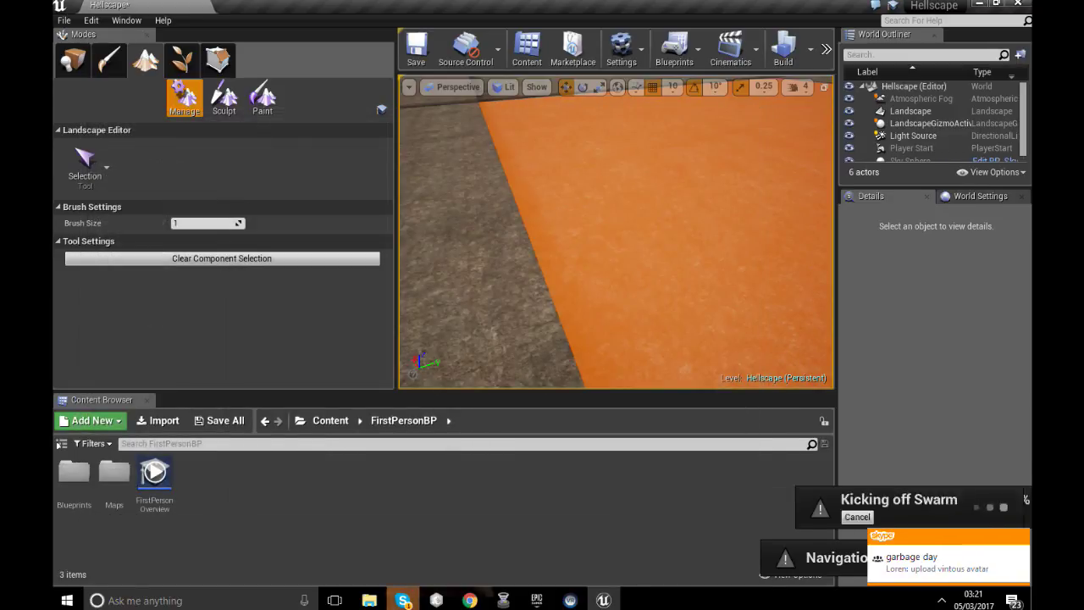
pyautogui.moveTo(624, 245); pyautogui.dragTo(542, 246, button='right')
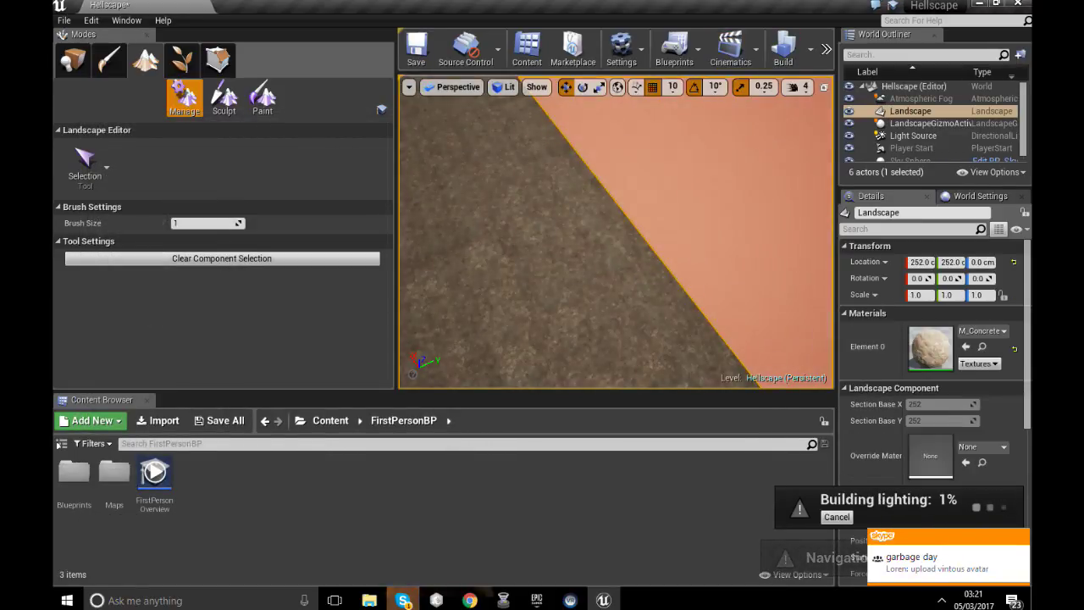
# Play the level again while the lighting builds, look across the ground, and end the play session.
pyautogui.click(826, 49)
pyautogui.click(856, 82)
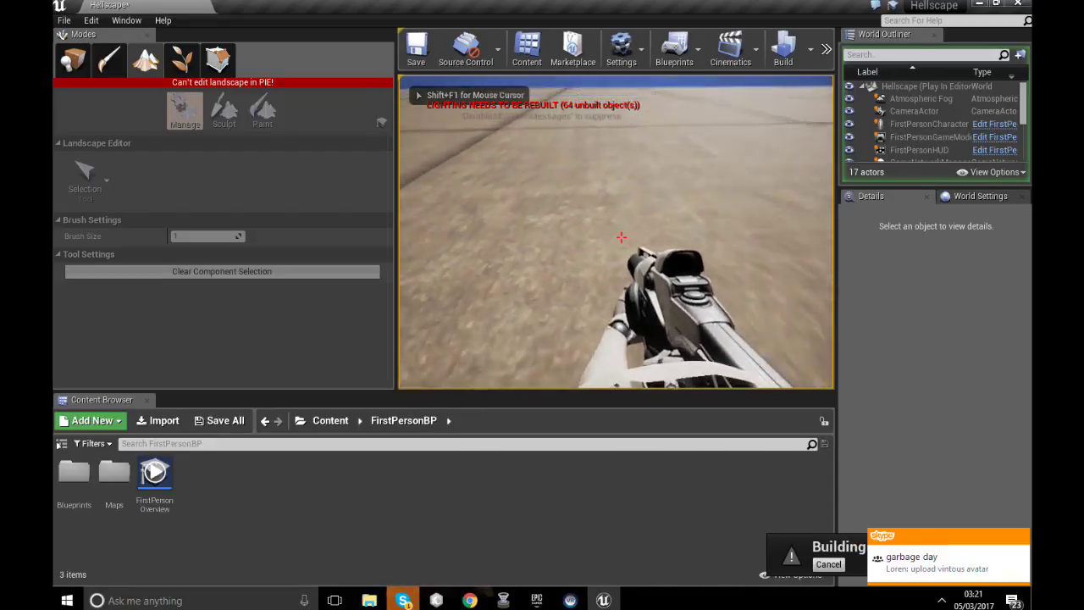
pyautogui.press('Escape')
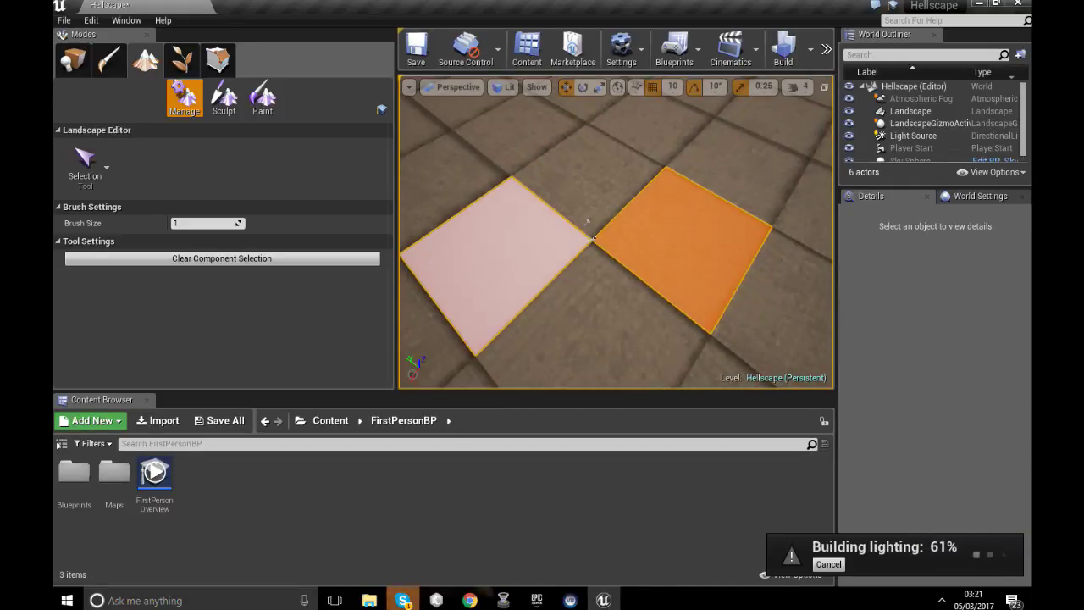
# Switch the landscape editor to sculpting and choose the Smooth tool.
pyautogui.moveTo(550, 328); pyautogui.dragTo(618, 381, button='right')
pyautogui.click(86, 168)
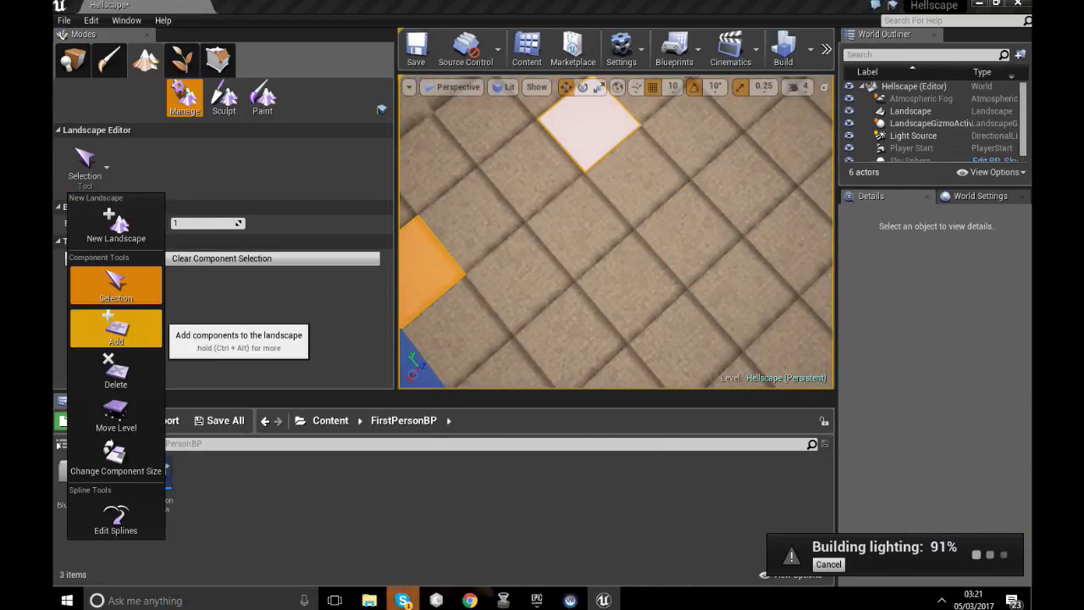
pyautogui.click(224, 98)
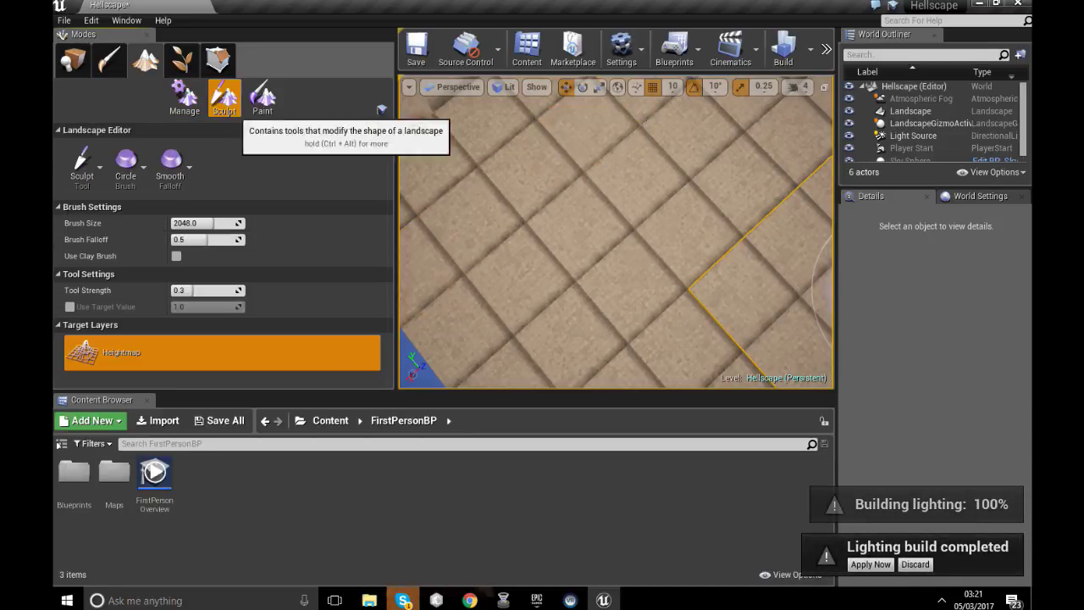
pyautogui.click(81, 162)
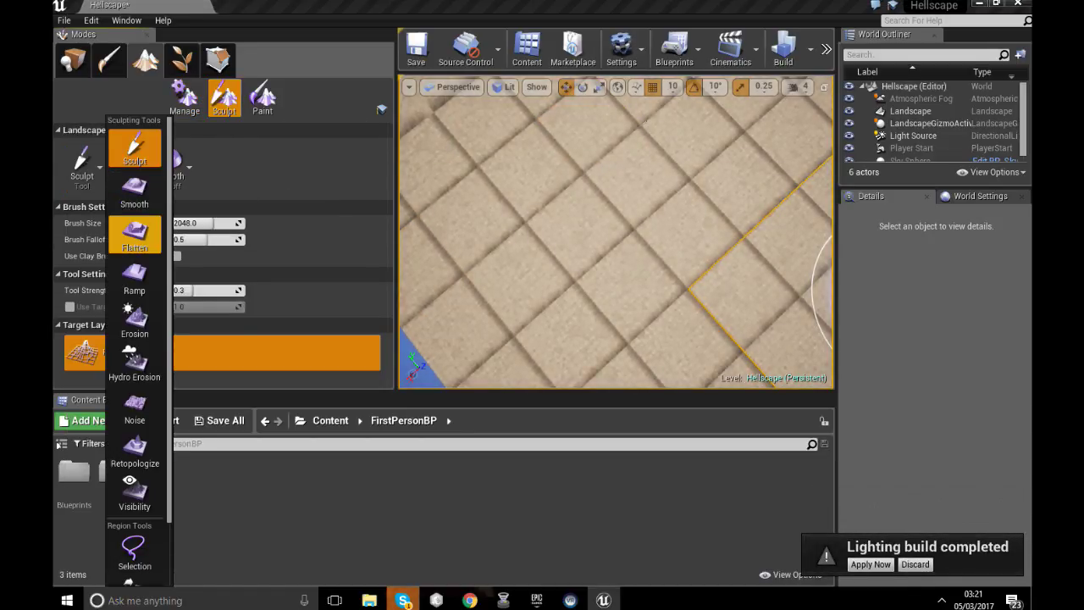
pyautogui.click(134, 192)
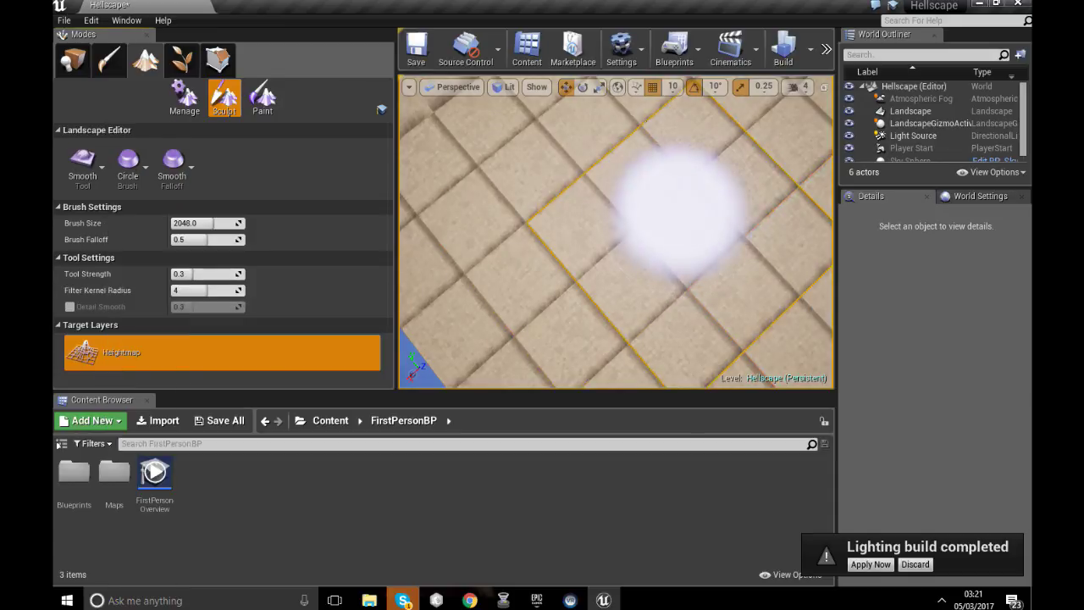
# Examine the flat landscape from several angles, out to one of its corners.
pyautogui.moveTo(678, 211)
pyautogui.mouseDown(button='right')
pyautogui.moveTo(624, 228)
pyautogui.moveTo(611, 296)
pyautogui.moveTo(592, 244)
pyautogui.mouseUp(button='right')
pyautogui.press('w')
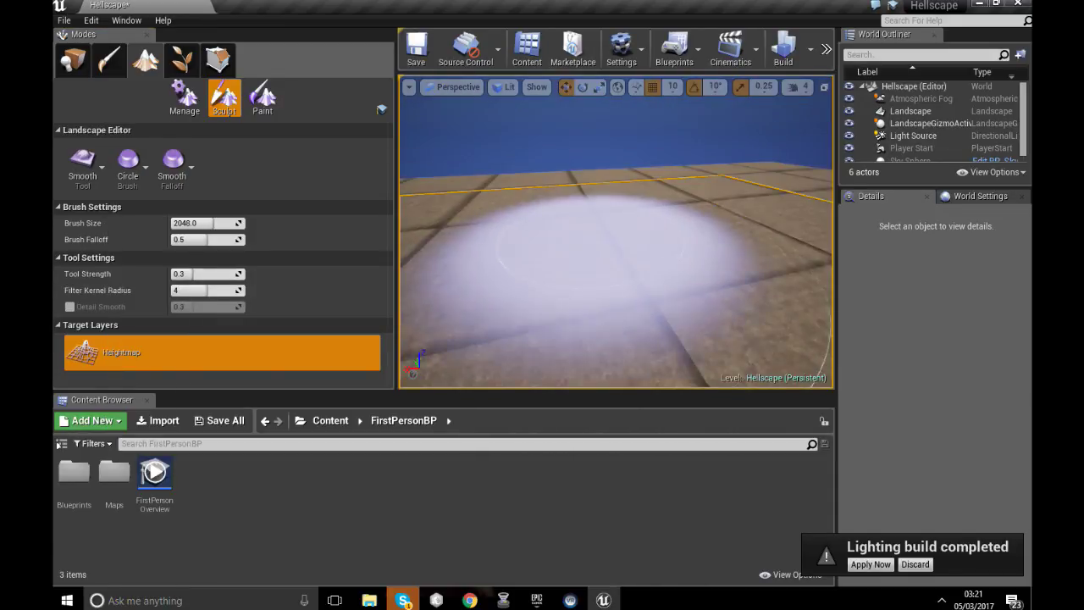
pyautogui.moveTo(718, 338)
pyautogui.mouseDown(button='right')
pyautogui.moveTo(716, 285)
pyautogui.moveTo(648, 213)
pyautogui.moveTo(615, 198)
pyautogui.moveTo(597, 220)
pyautogui.moveTo(594, 179)
pyautogui.mouseUp(button='right')
pyautogui.press('s')
pyautogui.scroll(2, 596, 218)
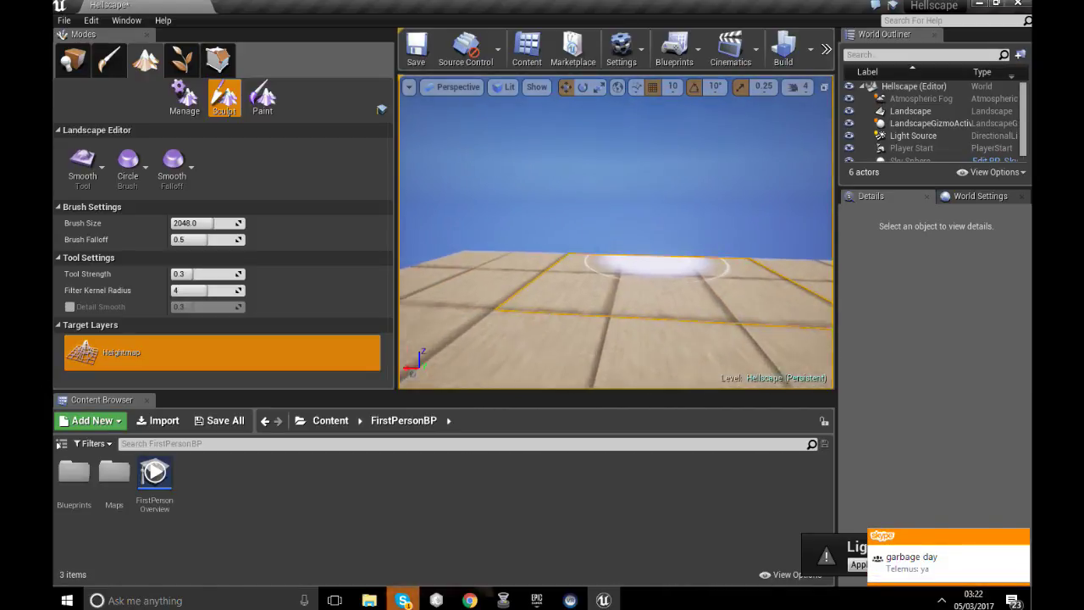
pyautogui.moveTo(665, 297)
pyautogui.mouseDown(button='right')
pyautogui.moveTo(745, 326)
pyautogui.moveTo(800, 364)
pyautogui.mouseUp(button='right')
pyautogui.scroll(-3, 633, 272)
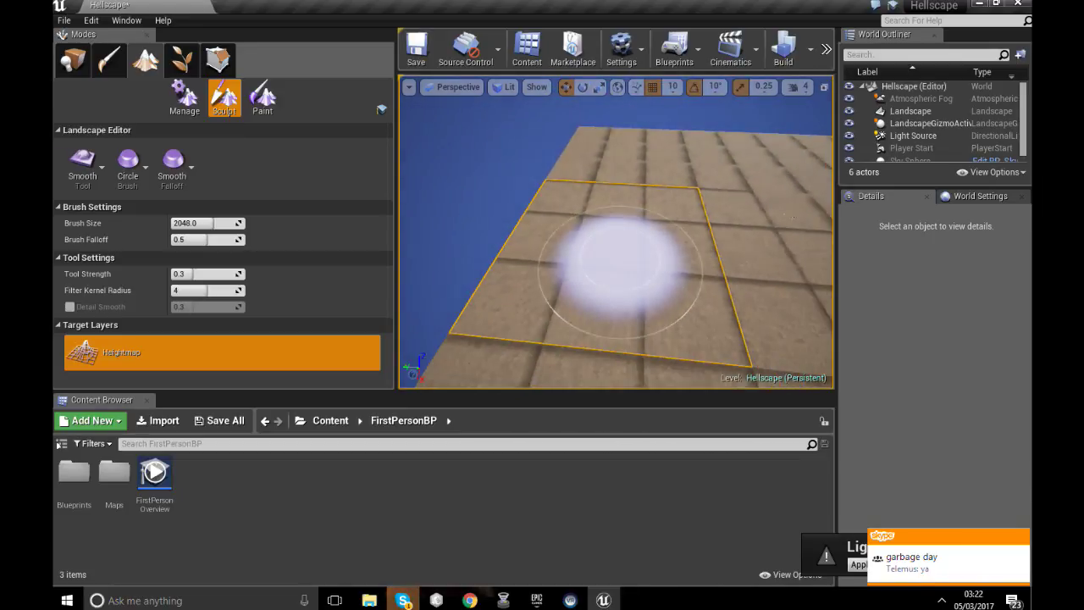
pyautogui.moveTo(621, 266); pyautogui.dragTo(546, 338, button='right')
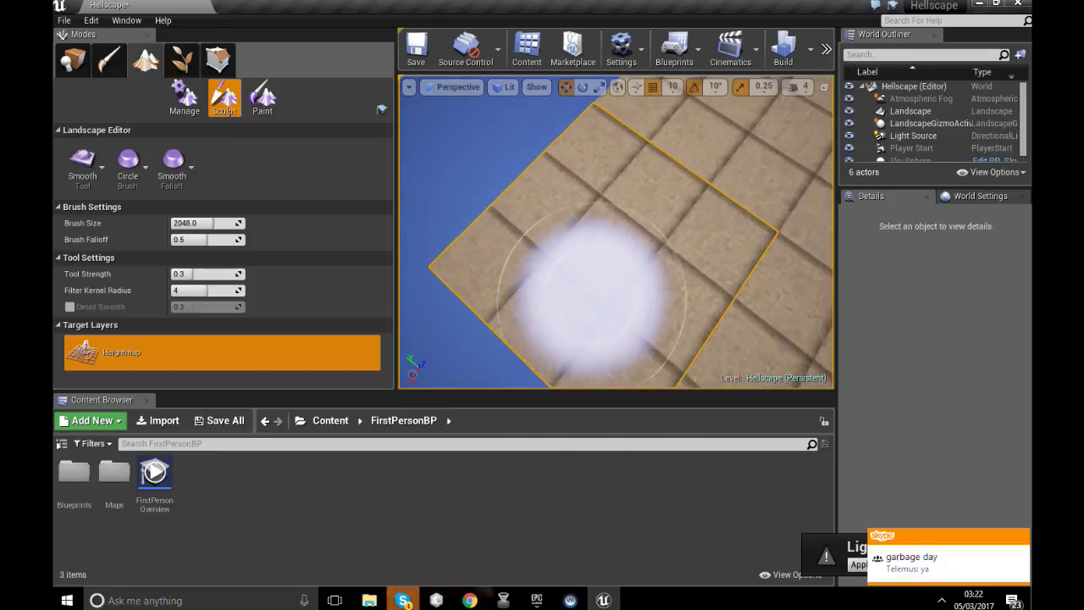
pyautogui.scroll(8, 593, 295)
pyautogui.moveTo(641, 290); pyautogui.dragTo(542, 233, button='right')
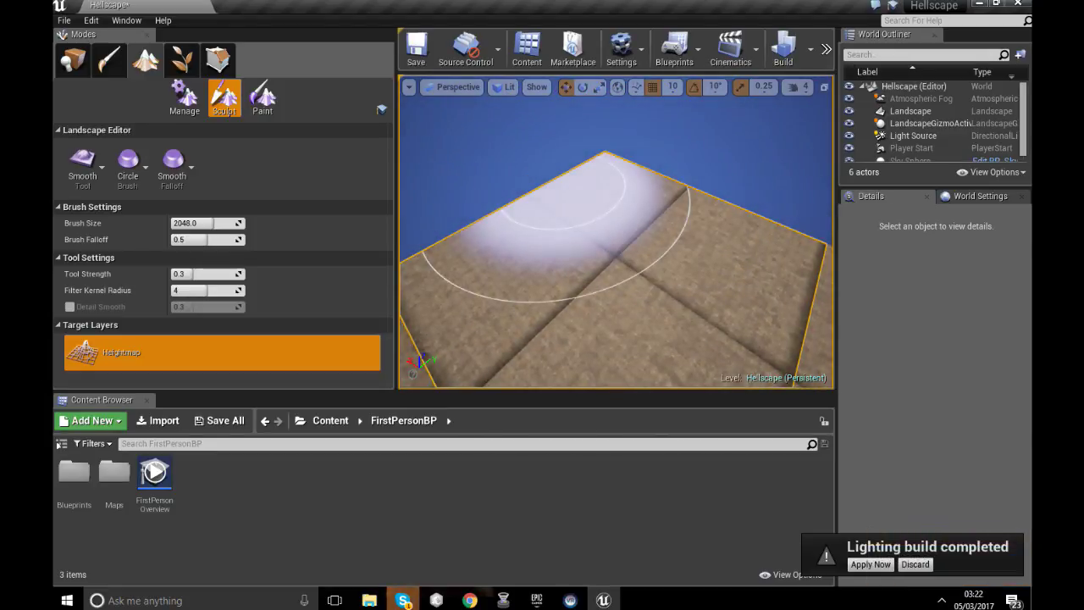
# Raise hills at the landscape's corner and along the adjoining edge with the Sculpt tool.
pyautogui.click(82, 162)
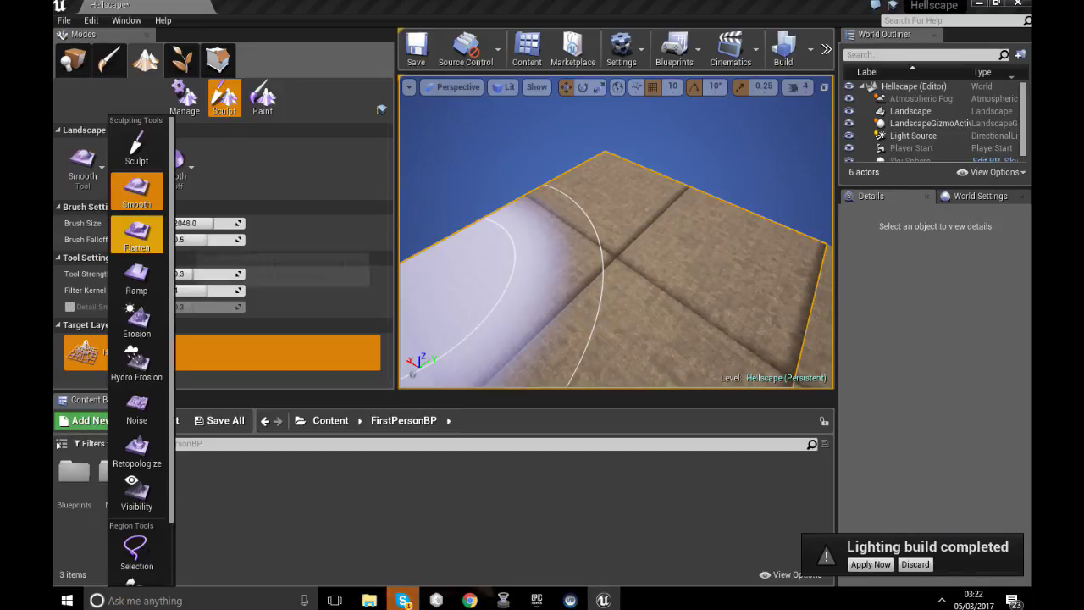
pyautogui.click(136, 146)
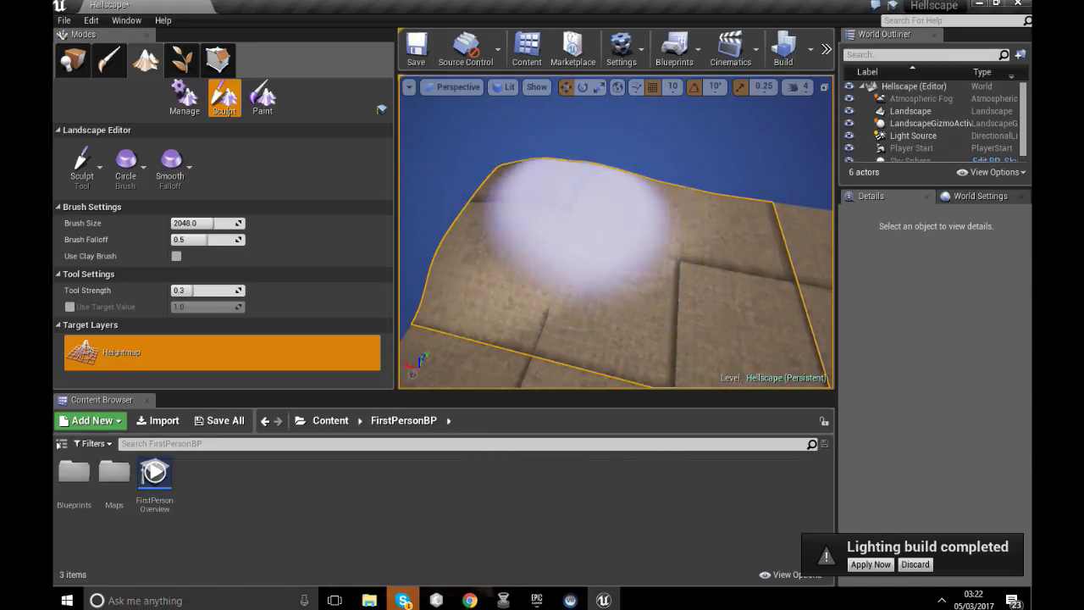
pyautogui.moveTo(508, 313)
pyautogui.mouseDown(button='right')
pyautogui.moveTo(585, 339)
pyautogui.moveTo(653, 262)
pyautogui.moveTo(618, 296)
pyautogui.moveTo(635, 245)
pyautogui.moveTo(712, 222)
pyautogui.mouseUp(button='right')
pyautogui.moveTo(660, 254)
pyautogui.mouseDown(button='right')
pyautogui.moveTo(669, 241)
pyautogui.moveTo(677, 339)
pyautogui.mouseUp(button='right')
pyautogui.moveTo(678, 271)
pyautogui.mouseDown(button='right')
pyautogui.moveTo(714, 222)
pyautogui.moveTo(662, 208)
pyautogui.mouseUp(button='right')
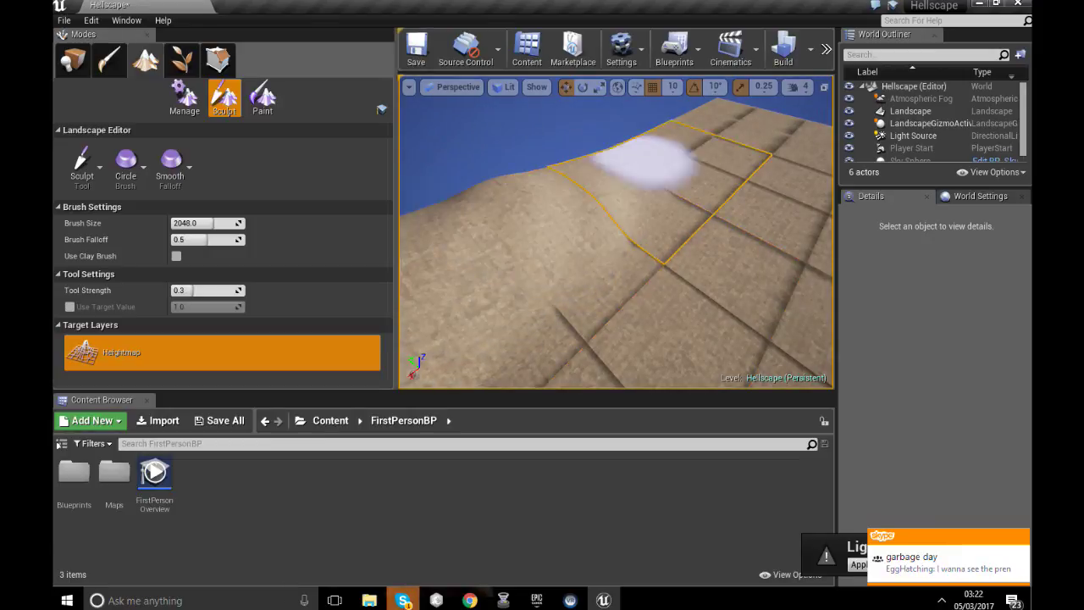
pyautogui.moveTo(669, 216)
pyautogui.mouseDown(button='right')
pyautogui.moveTo(592, 229)
pyautogui.moveTo(567, 214)
pyautogui.mouseUp(button='right')
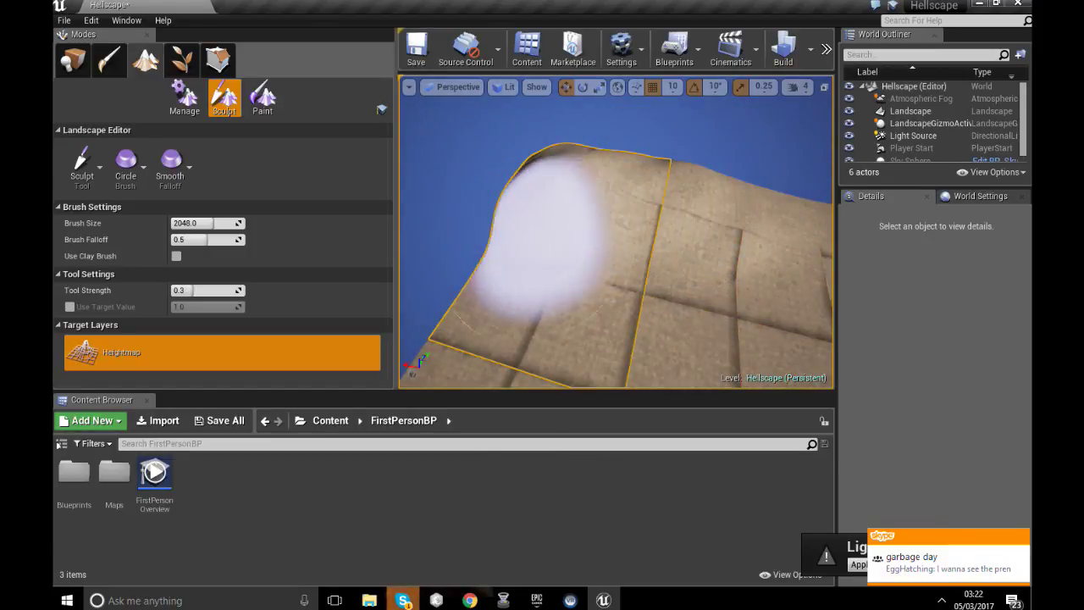
# Sculpt the corner hill higher and extend the raised ridge along the landscape's edge.
pyautogui.moveTo(559, 203)
pyautogui.mouseDown()
pyautogui.moveTo(690, 184)
pyautogui.moveTo(775, 212)
pyautogui.moveTo(626, 153)
pyautogui.mouseUp()
pyautogui.moveTo(626, 152); pyautogui.dragTo(728, 161, button='right')
pyautogui.moveTo(526, 210); pyautogui.dragTo(593, 204, button='right')
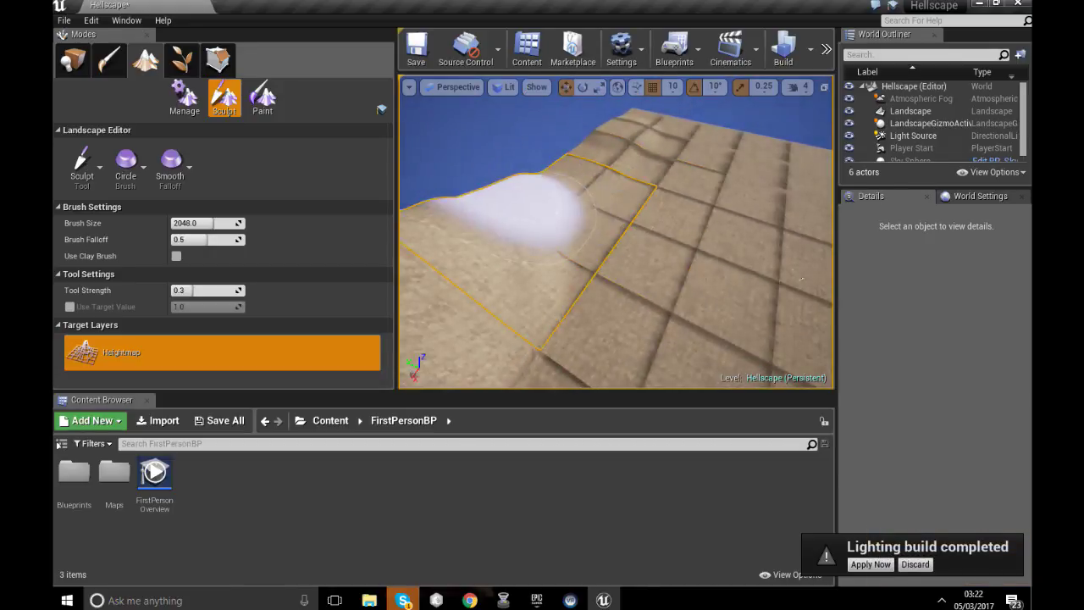
pyautogui.moveTo(605, 217); pyautogui.dragTo(624, 193)
pyautogui.moveTo(624, 193); pyautogui.dragTo(482, 241, button='right')
# Try the Smooth and Flatten tools on the corner hill and undo the flattening stroke.
pyautogui.click(85, 170)
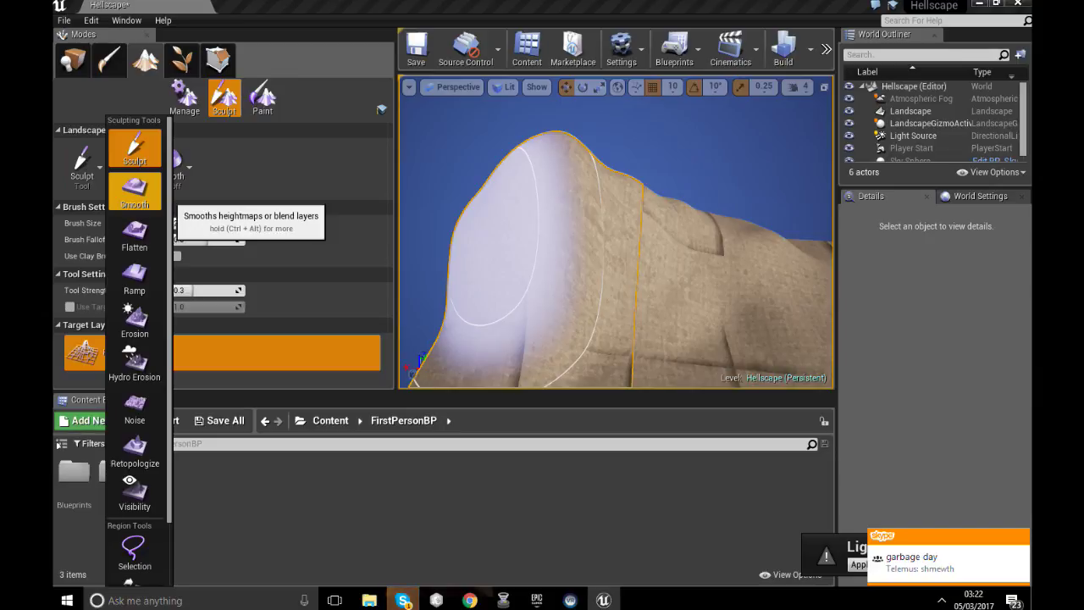
pyautogui.click(134, 188)
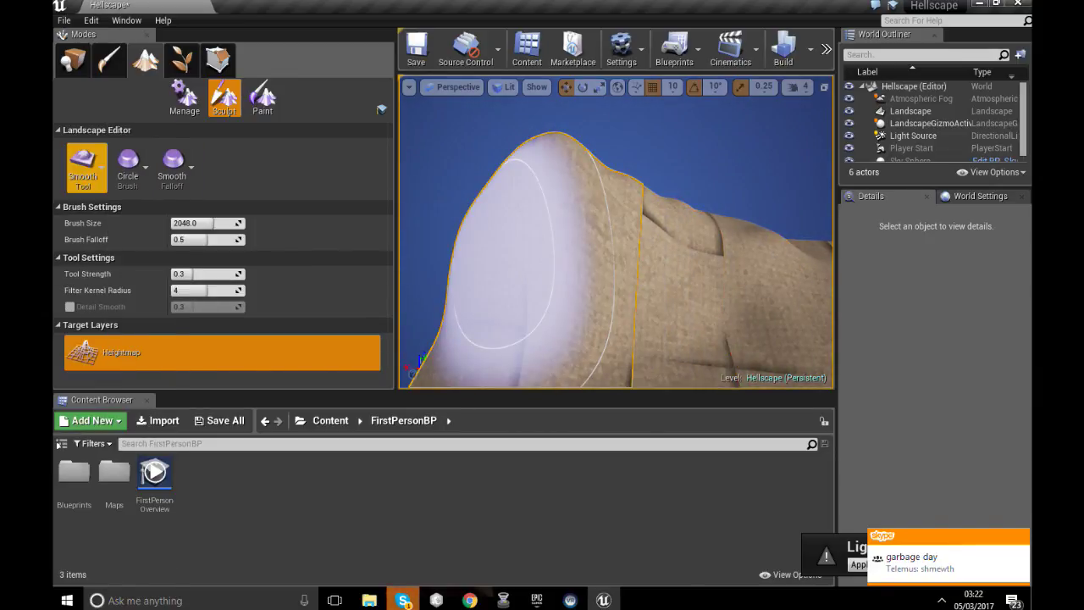
pyautogui.click(85, 166)
pyautogui.click(135, 234)
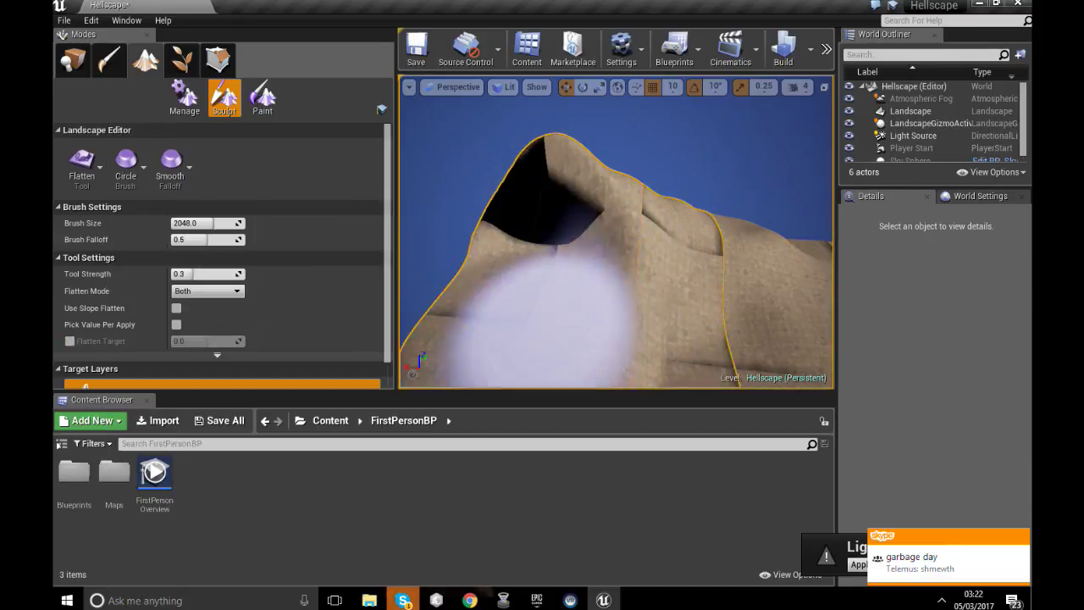
pyautogui.hotkey('ctrl', 'z')
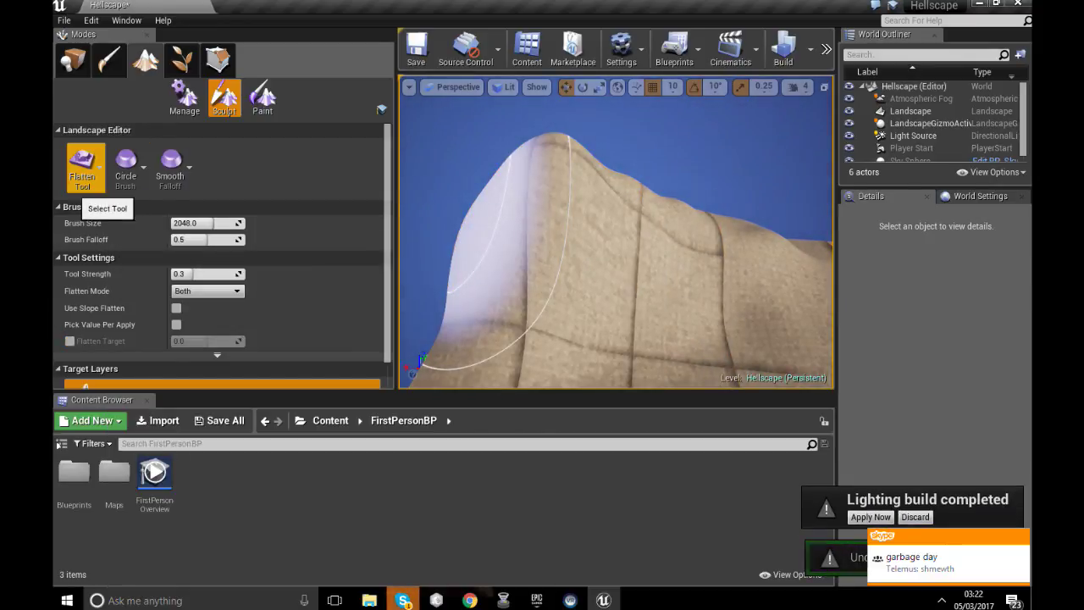
# Apply the Erosion tool across the slope of the corner hill and the neighbouring ridge.
pyautogui.click(83, 169)
pyautogui.click(135, 320)
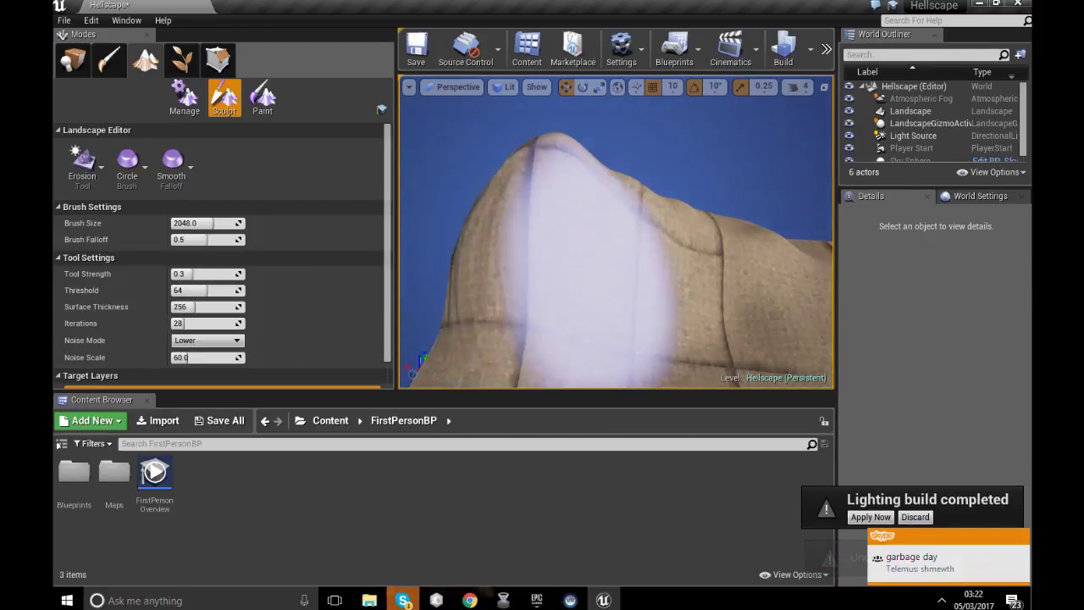
pyautogui.moveTo(593, 263)
pyautogui.mouseDown()
pyautogui.moveTo(749, 242)
pyautogui.moveTo(498, 275)
pyautogui.moveTo(602, 253)
pyautogui.moveTo(826, 250)
pyautogui.mouseUp()
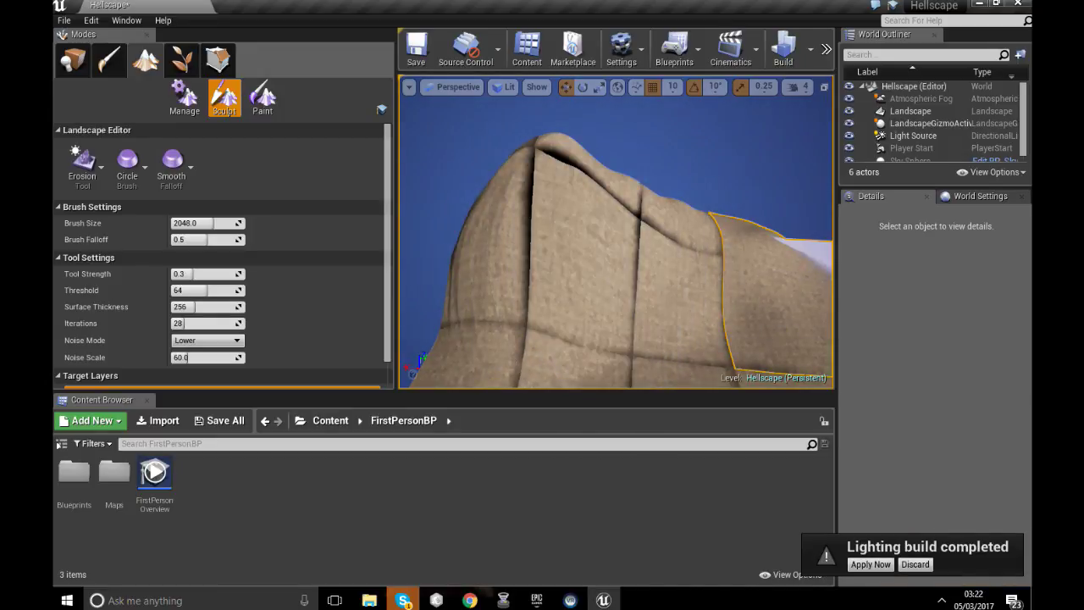
pyautogui.scroll(6, 625, 253)
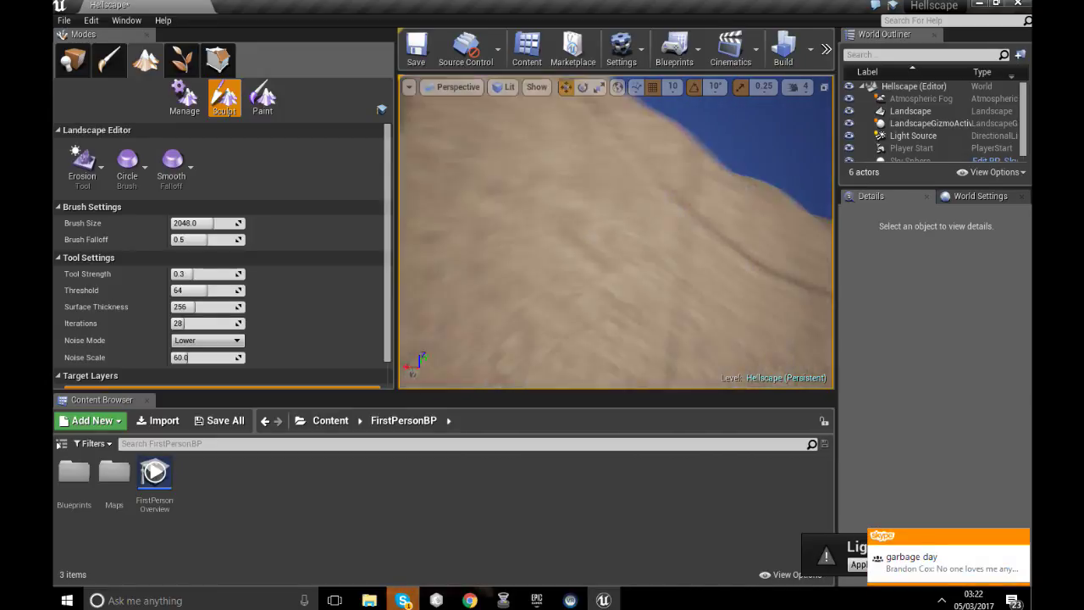
pyautogui.moveTo(624, 252)
pyautogui.mouseDown(button='right')
pyautogui.moveTo(525, 245)
pyautogui.moveTo(514, 233)
pyautogui.moveTo(637, 246)
pyautogui.mouseUp(button='right')
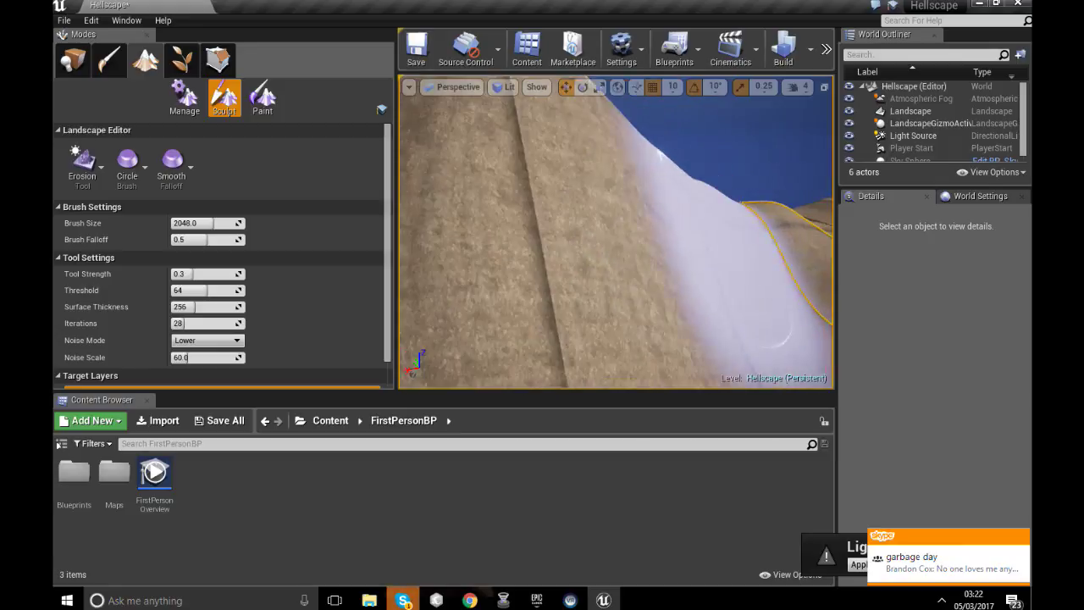
pyautogui.scroll(-5, 637, 246)
# Return to the Sculpt tool and raise more ground beside the existing ridge.
pyautogui.click(83, 179)
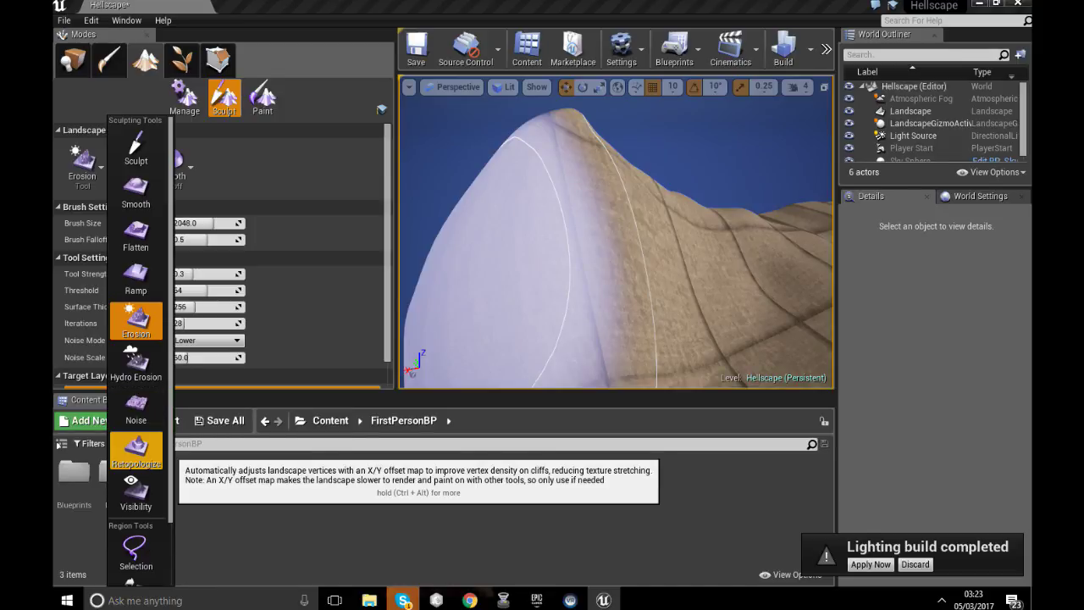
pyautogui.scroll(-3, 136, 491)
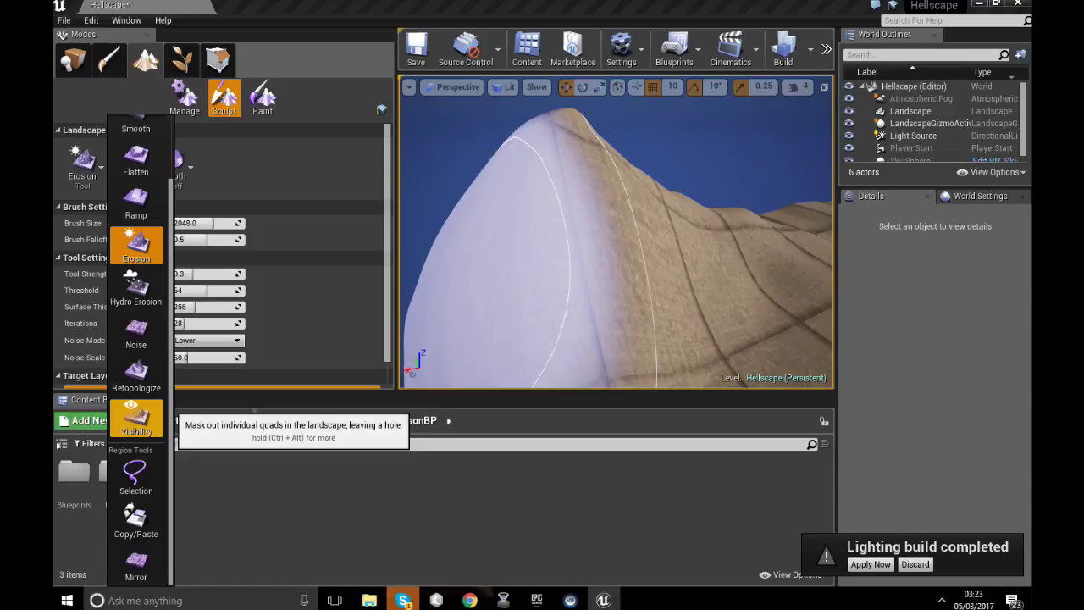
pyautogui.scroll(2, 135, 339)
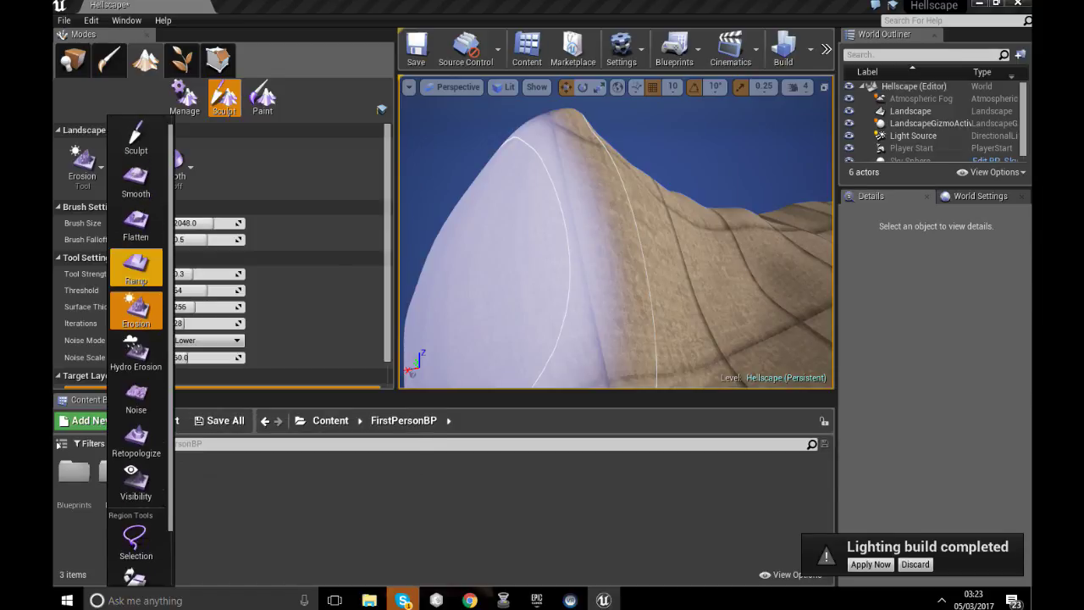
pyautogui.click(135, 138)
pyautogui.moveTo(558, 245)
pyautogui.mouseDown(button='right')
pyautogui.moveTo(660, 254)
pyautogui.moveTo(669, 266)
pyautogui.mouseUp(button='right')
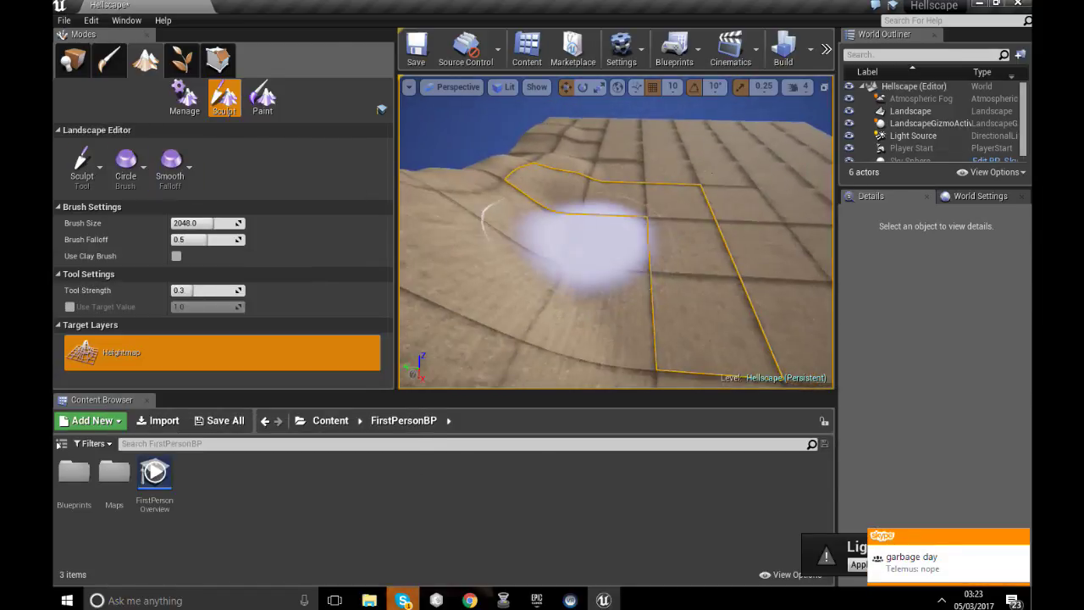
pyautogui.moveTo(584, 267)
pyautogui.mouseDown(button='right')
pyautogui.moveTo(720, 330)
pyautogui.moveTo(754, 321)
pyautogui.moveTo(761, 296)
pyautogui.mouseUp(button='right')
pyautogui.moveTo(569, 298)
pyautogui.mouseDown()
pyautogui.moveTo(618, 168)
pyautogui.moveTo(565, 339)
pyautogui.mouseUp()
# Continue the raised border with Sculpt strokes along the landscape's outer edges.
pyautogui.moveTo(559, 338); pyautogui.dragTo(440, 313, button='right')
pyautogui.moveTo(521, 241)
pyautogui.mouseDown()
pyautogui.moveTo(580, 264)
pyautogui.moveTo(795, 288)
pyautogui.mouseUp()
pyautogui.moveTo(559, 279)
pyautogui.mouseDown(button='right')
pyautogui.moveTo(530, 280)
pyautogui.moveTo(542, 271)
pyautogui.mouseUp(button='right')
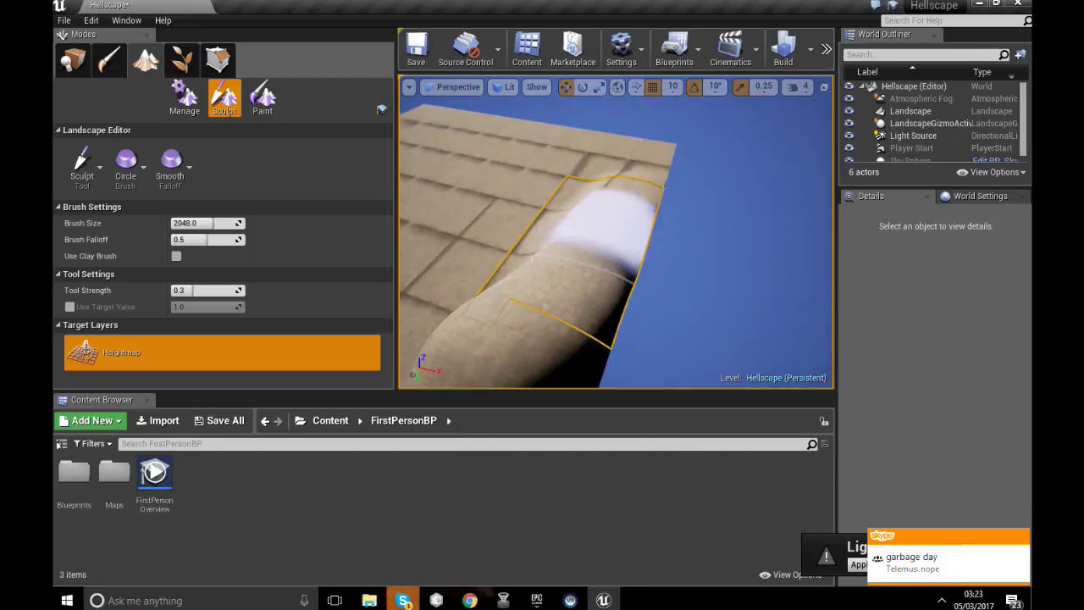
pyautogui.moveTo(639, 148)
pyautogui.mouseDown(button='right')
pyautogui.moveTo(552, 177)
pyautogui.moveTo(605, 203)
pyautogui.mouseUp(button='right')
pyautogui.moveTo(747, 203)
pyautogui.mouseDown()
pyautogui.moveTo(788, 212)
pyautogui.moveTo(644, 181)
pyautogui.mouseUp()
pyautogui.moveTo(644, 181)
pyautogui.mouseDown(button='right')
pyautogui.moveTo(766, 245)
pyautogui.moveTo(534, 186)
pyautogui.moveTo(624, 212)
pyautogui.moveTo(669, 205)
pyautogui.moveTo(695, 185)
pyautogui.mouseUp(button='right')
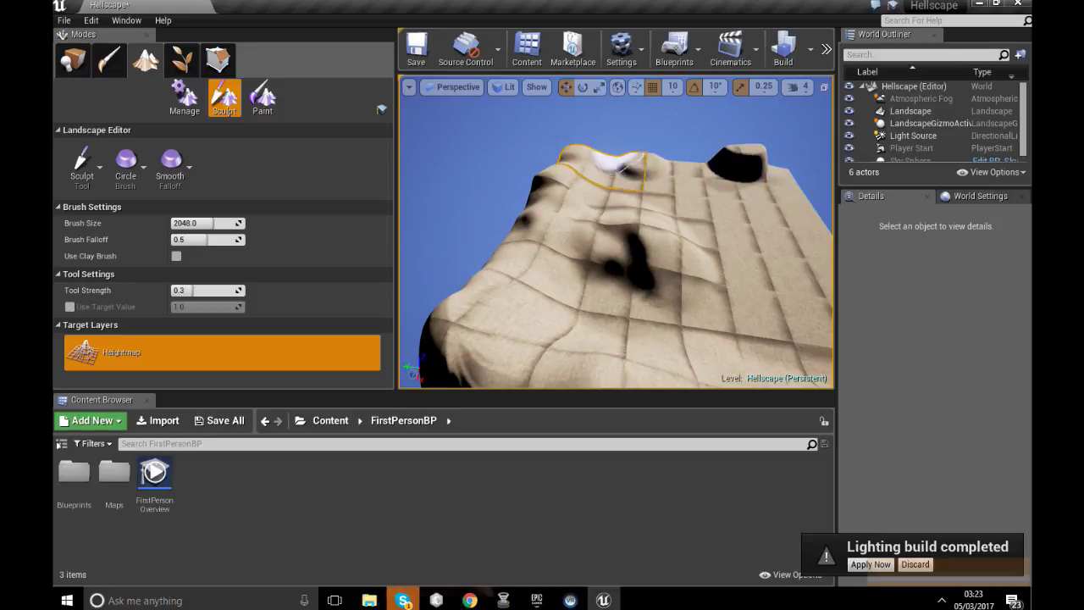
# Fill the gaps in the far border with more hills and raise the remaining side edge.
pyautogui.click(627, 169)
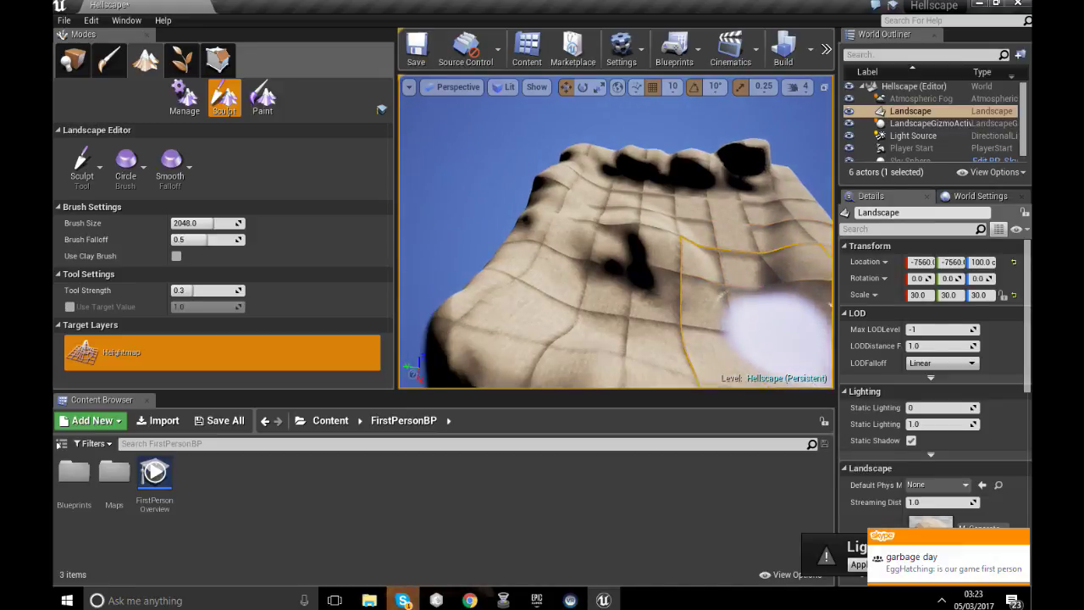
pyautogui.scroll(-2, 889, 338)
pyautogui.moveTo(626, 261)
pyautogui.mouseDown(button='right')
pyautogui.moveTo(762, 269)
pyautogui.moveTo(651, 242)
pyautogui.mouseUp(button='right')
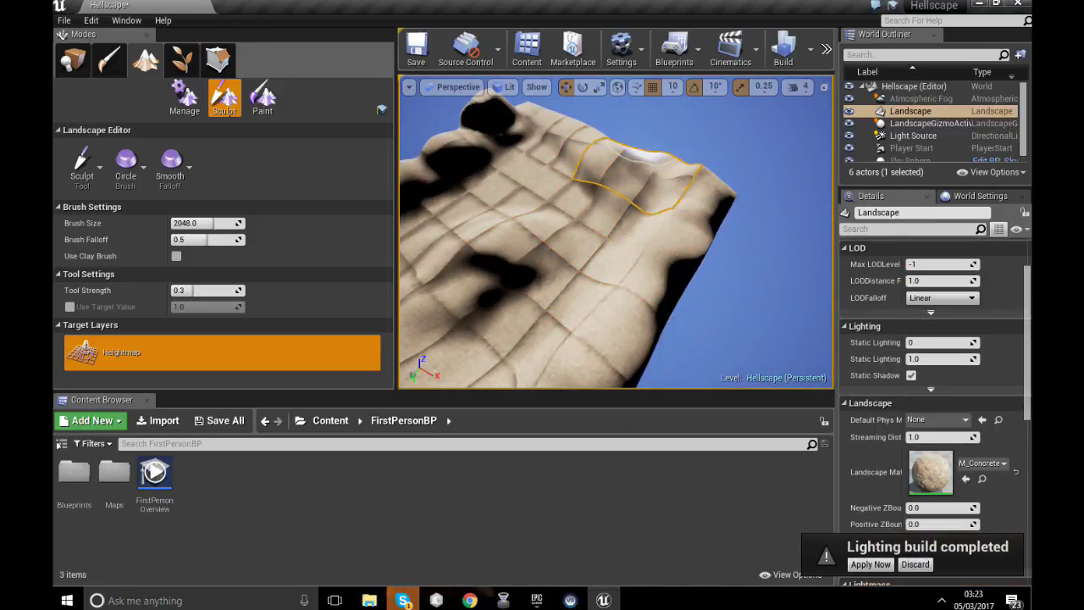
pyautogui.moveTo(660, 212); pyautogui.dragTo(529, 219, button='right')
pyautogui.scroll(3, 695, 232)
# Save the sculpted level, play it in the editor, and end the play session.
pyautogui.click(64, 19)
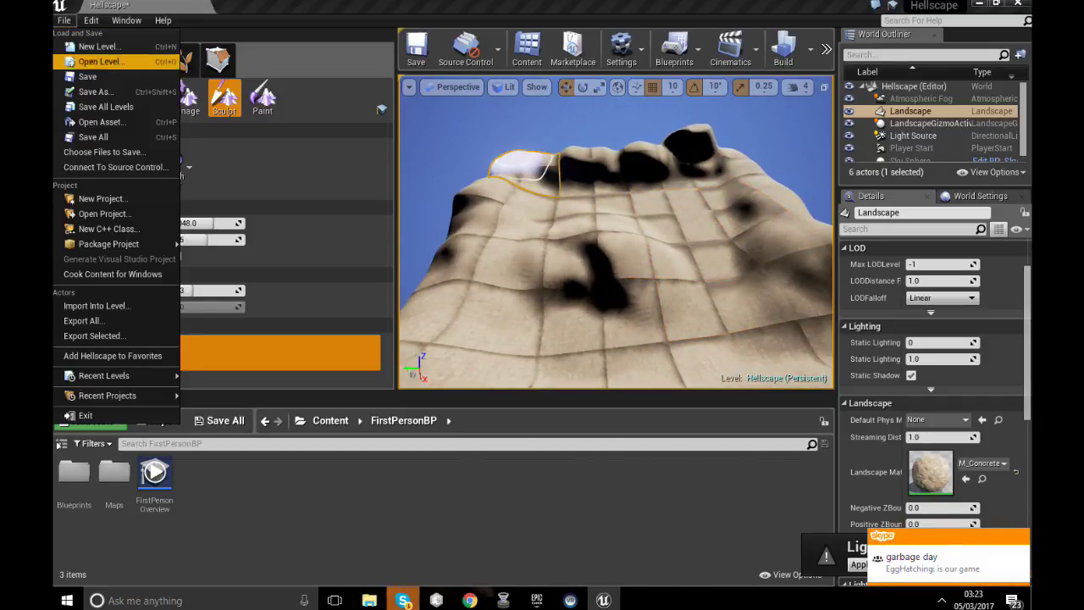
pyautogui.click(93, 77)
pyautogui.click(825, 49)
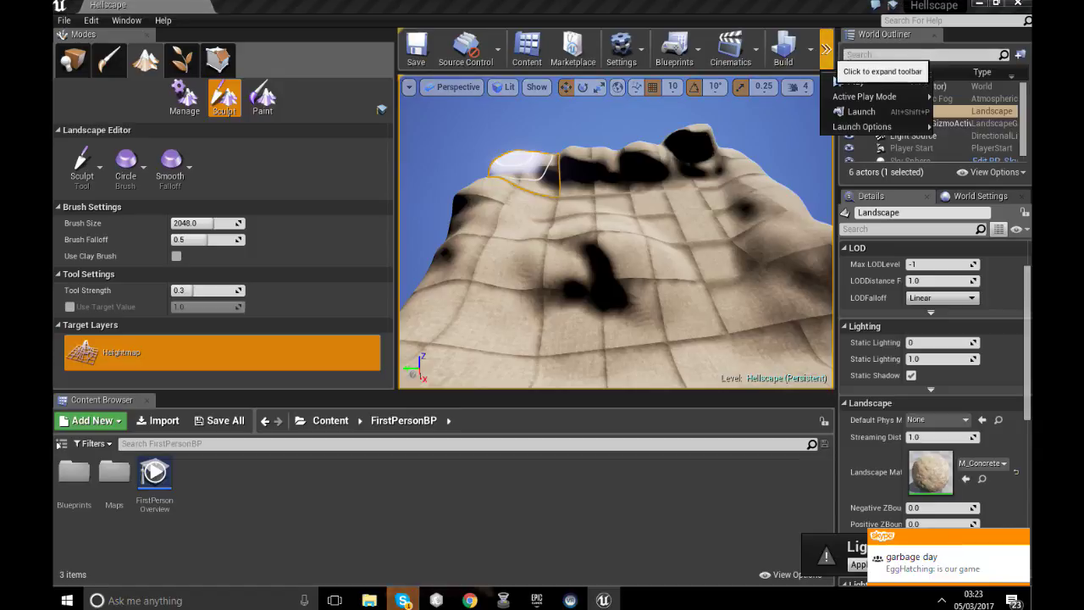
pyautogui.click(851, 79)
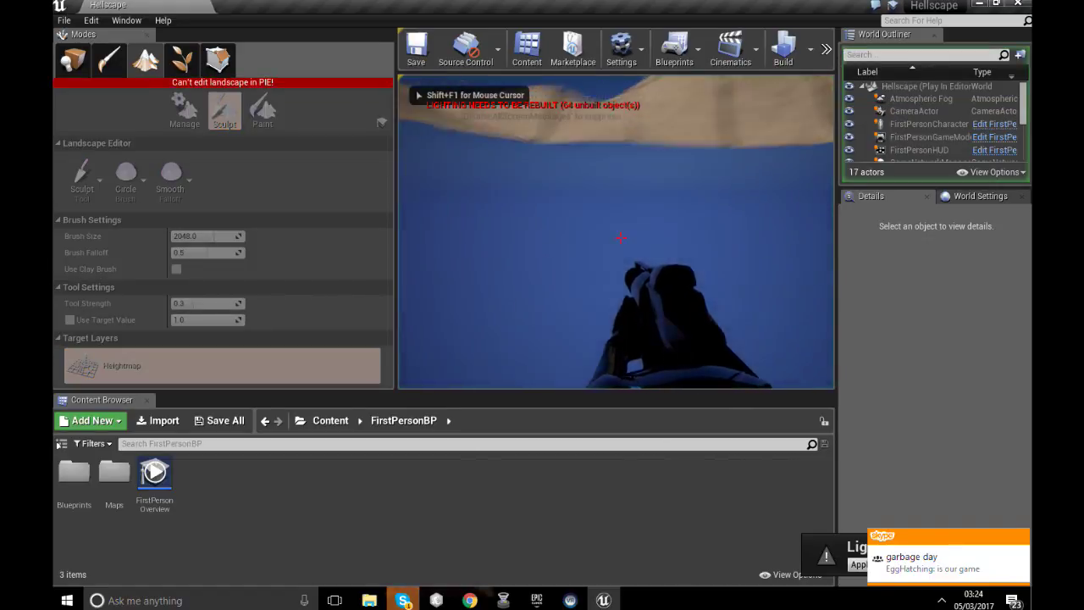
pyautogui.press('Escape')
# Try a Flatten stroke on the raised terrain.
pyautogui.moveTo(617, 232)
pyautogui.mouseDown(button='right')
pyautogui.moveTo(677, 254)
pyautogui.moveTo(720, 313)
pyautogui.moveTo(677, 288)
pyautogui.moveTo(660, 246)
pyautogui.moveTo(660, 296)
pyautogui.moveTo(648, 284)
pyautogui.moveTo(647, 245)
pyautogui.moveTo(673, 246)
pyautogui.moveTo(690, 339)
pyautogui.mouseUp(button='right')
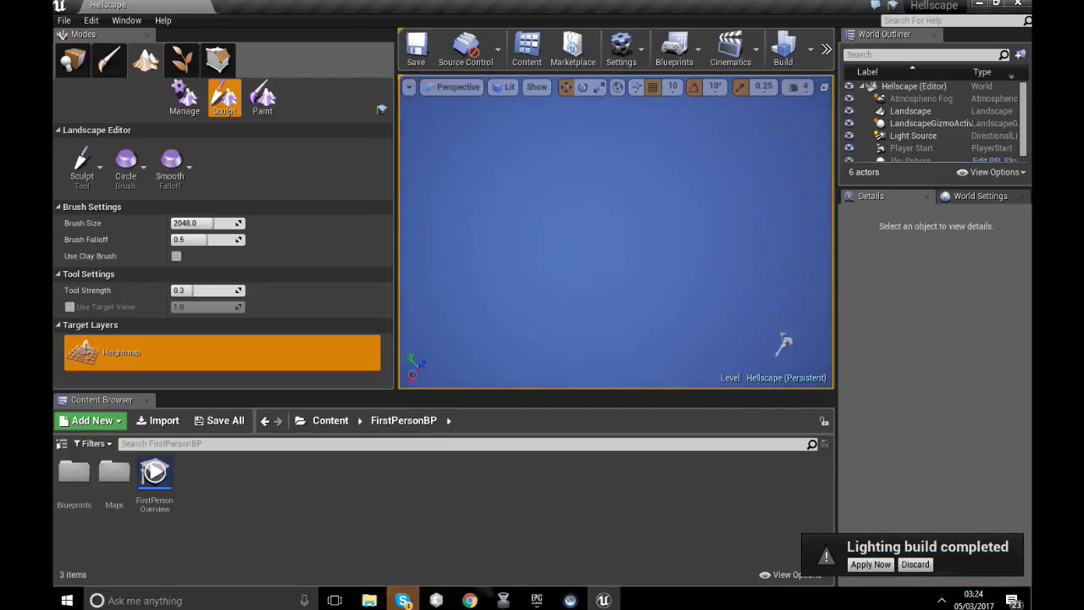
pyautogui.moveTo(784, 342); pyautogui.dragTo(596, 246, button='right')
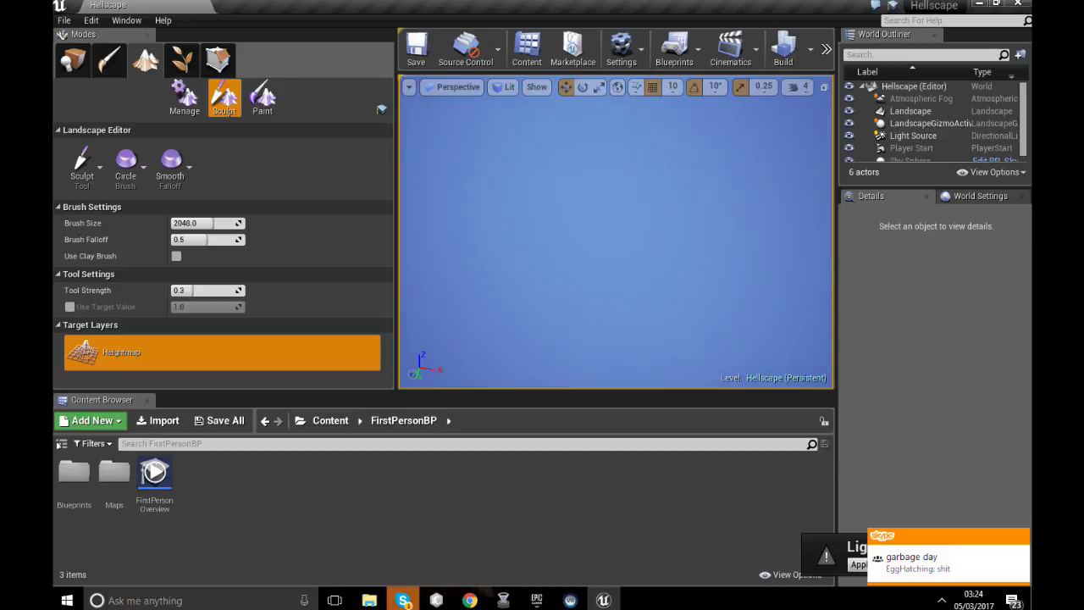
pyautogui.moveTo(597, 246); pyautogui.dragTo(732, 182, button='right')
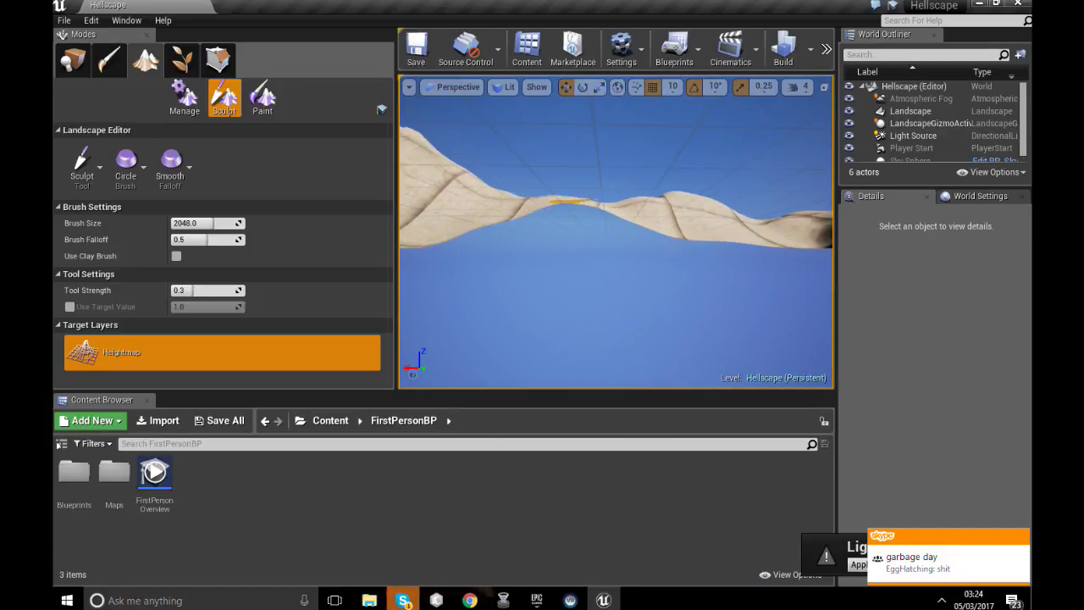
pyautogui.moveTo(597, 216); pyautogui.dragTo(588, 307, button='right')
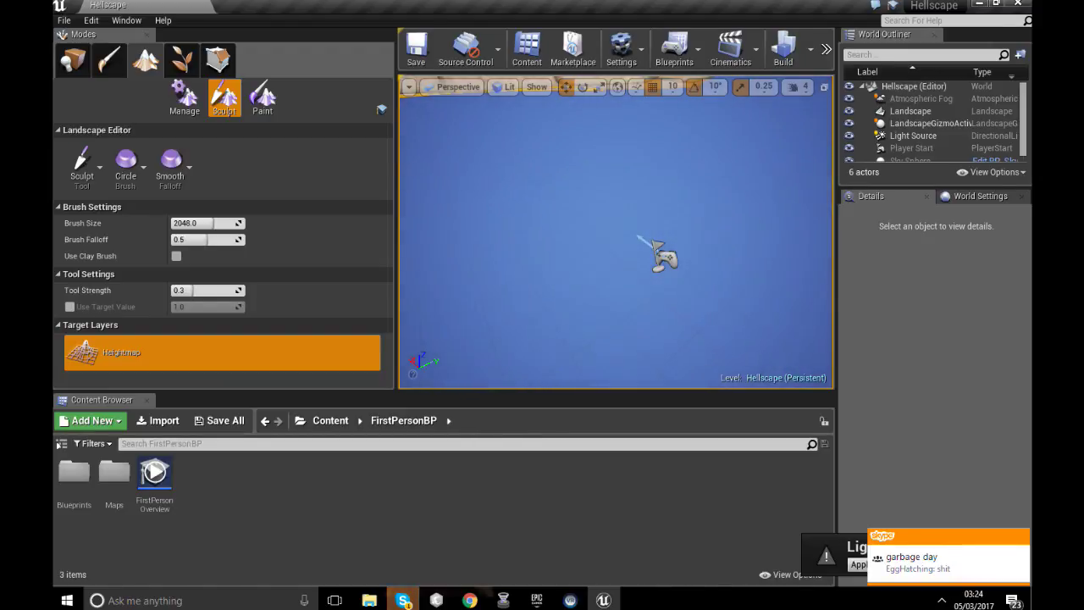
pyautogui.moveTo(615, 246); pyautogui.dragTo(484, 236, button='right')
pyautogui.moveTo(616, 233)
pyautogui.mouseDown(button='right')
pyautogui.moveTo(603, 313)
pyautogui.moveTo(575, 355)
pyautogui.moveTo(593, 297)
pyautogui.mouseUp(button='right')
pyautogui.click(81, 165)
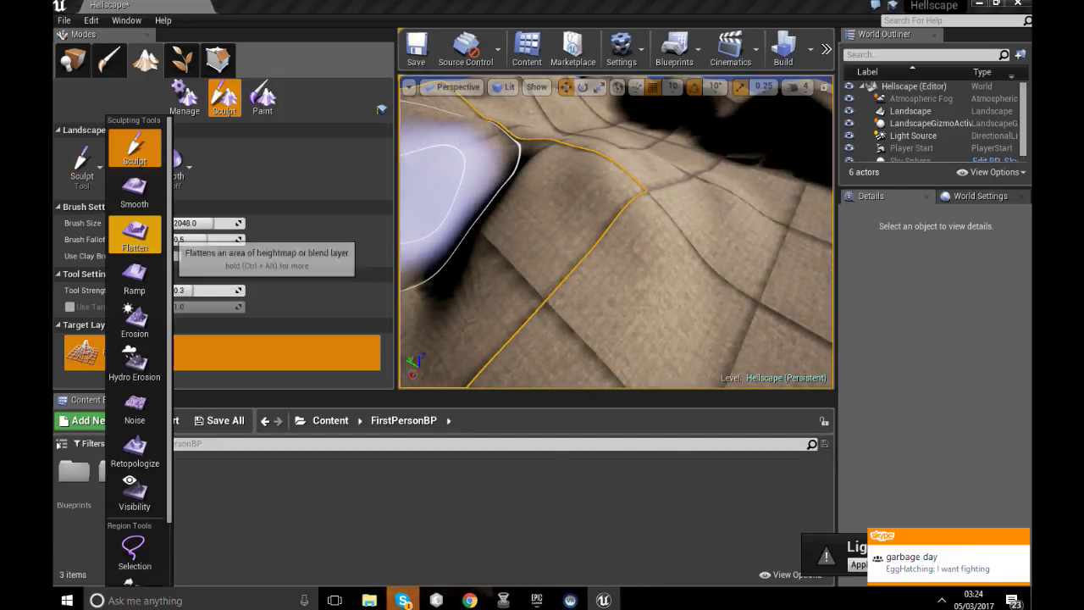
pyautogui.click(135, 234)
pyautogui.moveTo(529, 271); pyautogui.dragTo(560, 300)
pyautogui.moveTo(563, 303); pyautogui.dragTo(600, 245, button='right')
pyautogui.hotkey('ctrl', 'z')
# Examine the sculpted hills and the ground between them from close up and from a distance.
pyautogui.moveTo(652, 339); pyautogui.dragTo(614, 339, button='right')
pyautogui.moveTo(614, 254); pyautogui.dragTo(597, 339, button='right')
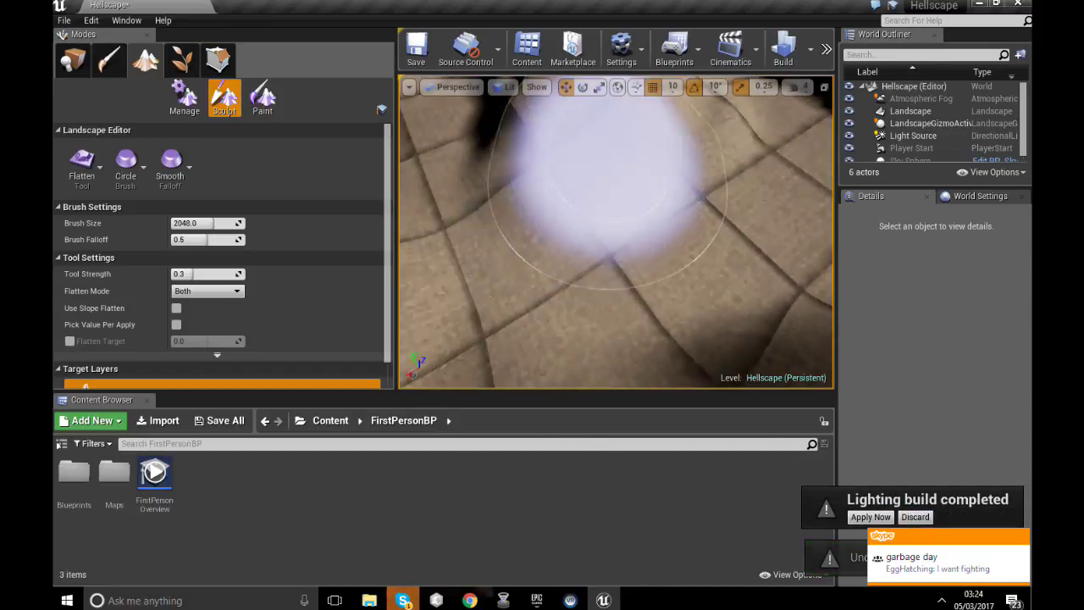
pyautogui.scroll(8, 597, 195)
pyautogui.scroll(-6, 597, 203)
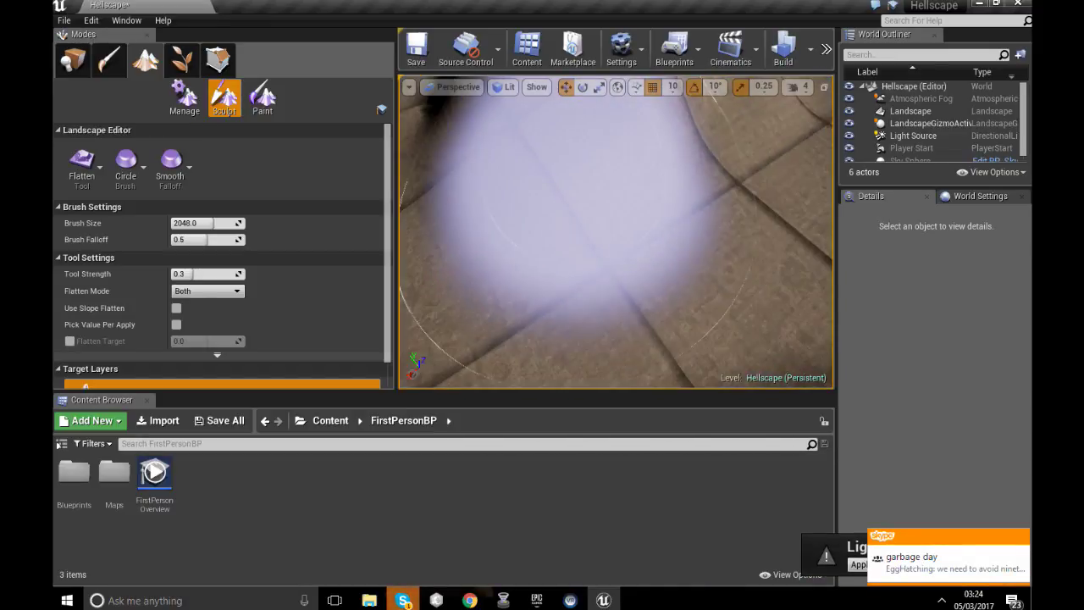
pyautogui.moveTo(597, 254); pyautogui.dragTo(643, 161, button='right')
pyautogui.scroll(-3, 665, 297)
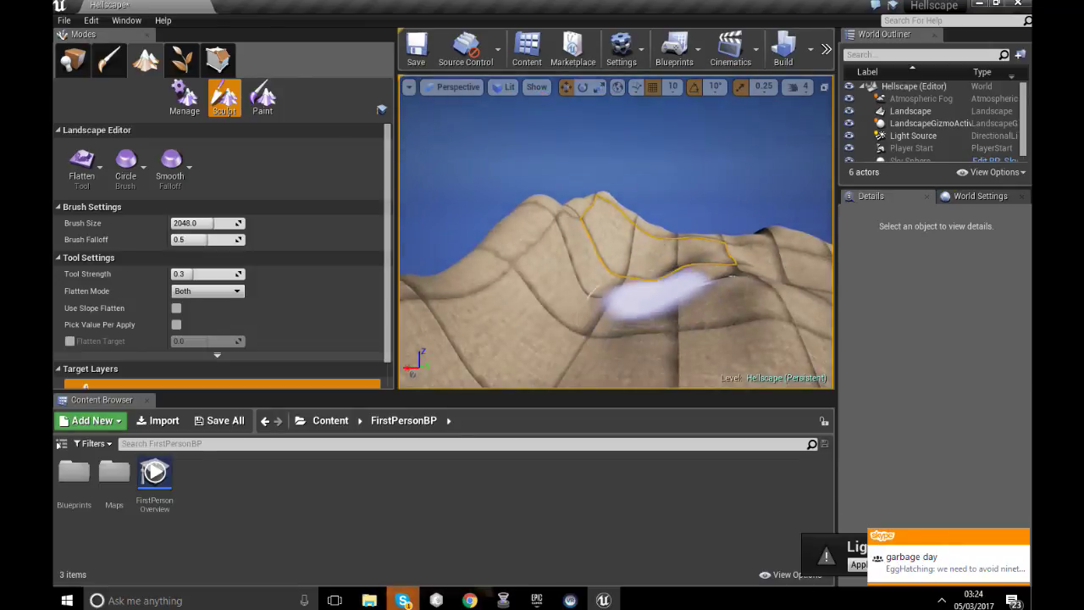
pyautogui.moveTo(656, 292)
pyautogui.mouseDown(button='right')
pyautogui.moveTo(648, 351)
pyautogui.moveTo(630, 368)
pyautogui.mouseUp(button='right')
pyautogui.scroll(-4, 648, 220)
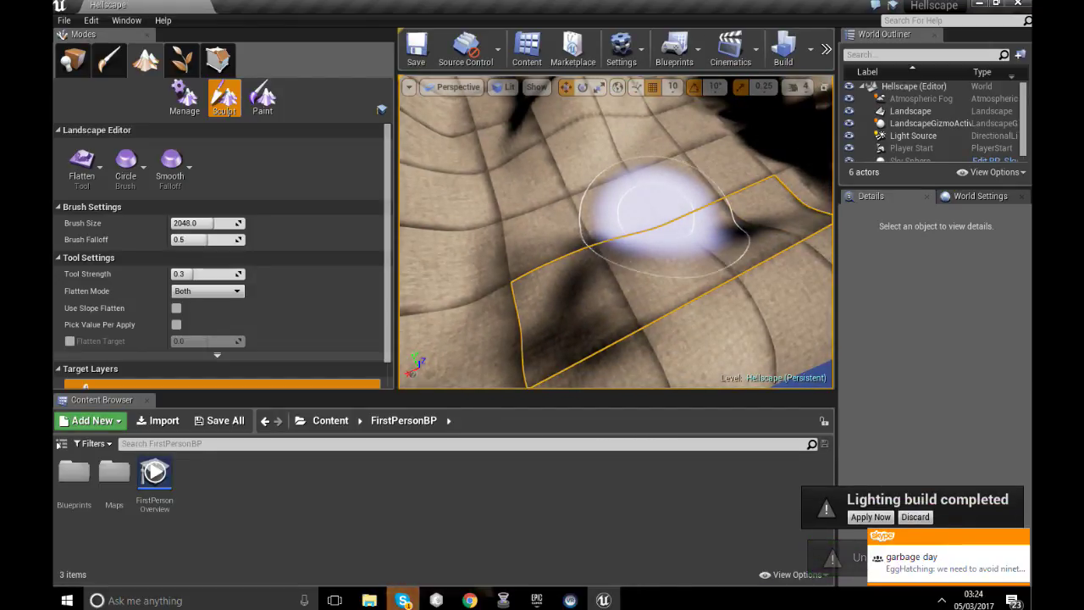
pyautogui.moveTo(518, 303); pyautogui.dragTo(508, 298, button='right')
# Apply a Retopologize stroke across the terrain at the foot of the hills.
pyautogui.click(81, 163)
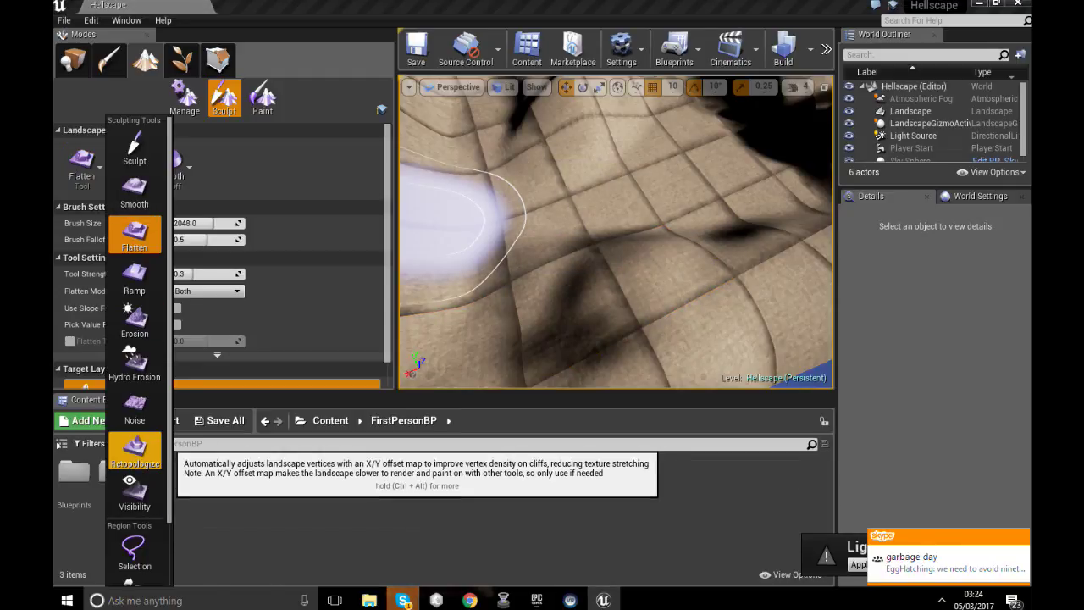
pyautogui.click(135, 450)
pyautogui.moveTo(576, 164); pyautogui.dragTo(513, 121)
pyautogui.moveTo(513, 122); pyautogui.dragTo(507, 68, button='right')
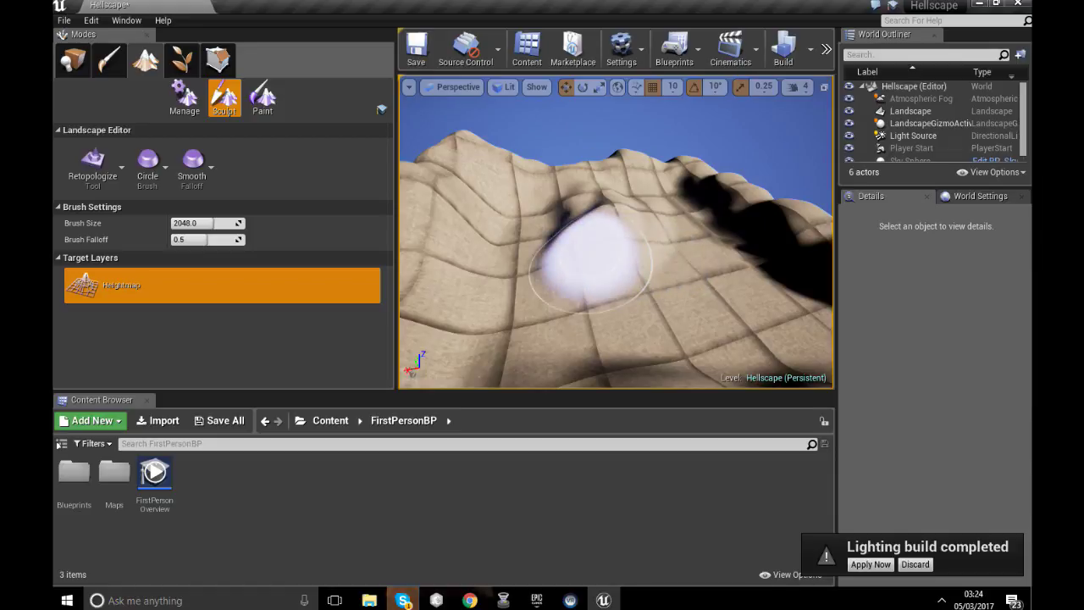
pyautogui.moveTo(597, 258); pyautogui.dragTo(597, 253, button='right')
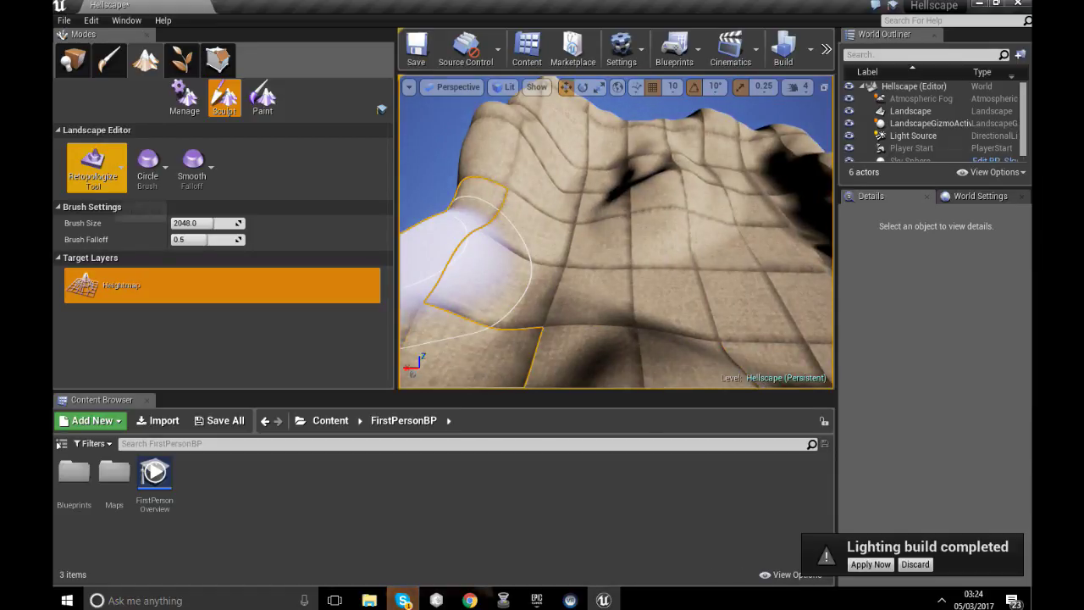
# Try marking a region on the ground between the hills with the sculpting Selection tool.
pyautogui.click(93, 169)
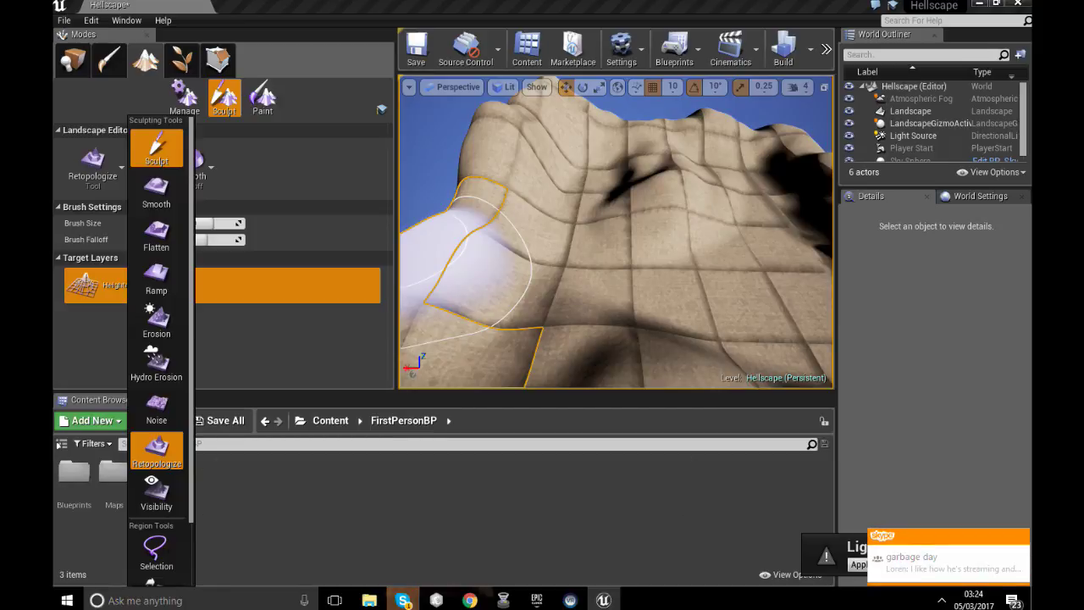
pyautogui.click(155, 550)
pyautogui.moveTo(652, 266)
pyautogui.mouseDown()
pyautogui.moveTo(652, 232)
pyautogui.moveTo(669, 224)
pyautogui.mouseUp()
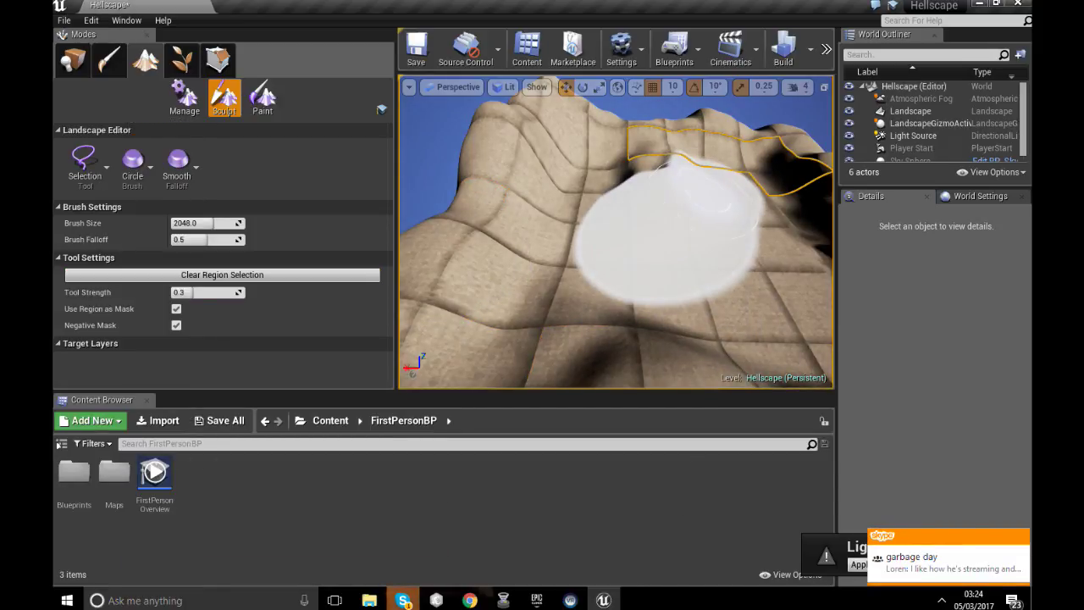
pyautogui.hotkey('ctrl', 'z')
# Delete several landscape components from the ground between the hills with the component Delete tool.
pyautogui.click(184, 97)
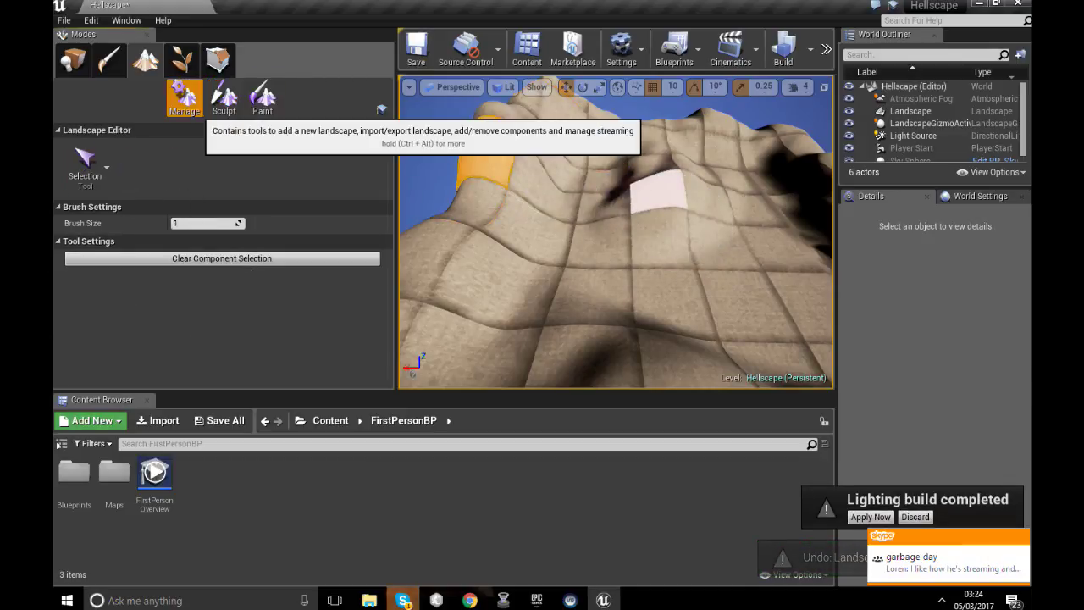
pyautogui.click(84, 162)
pyautogui.click(116, 371)
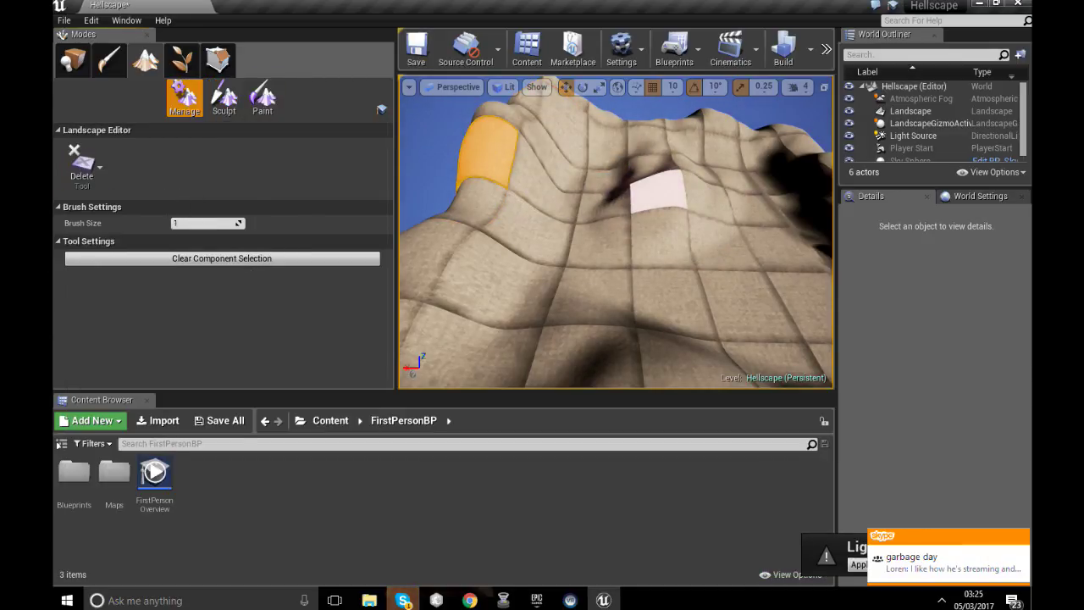
pyautogui.click(656, 191)
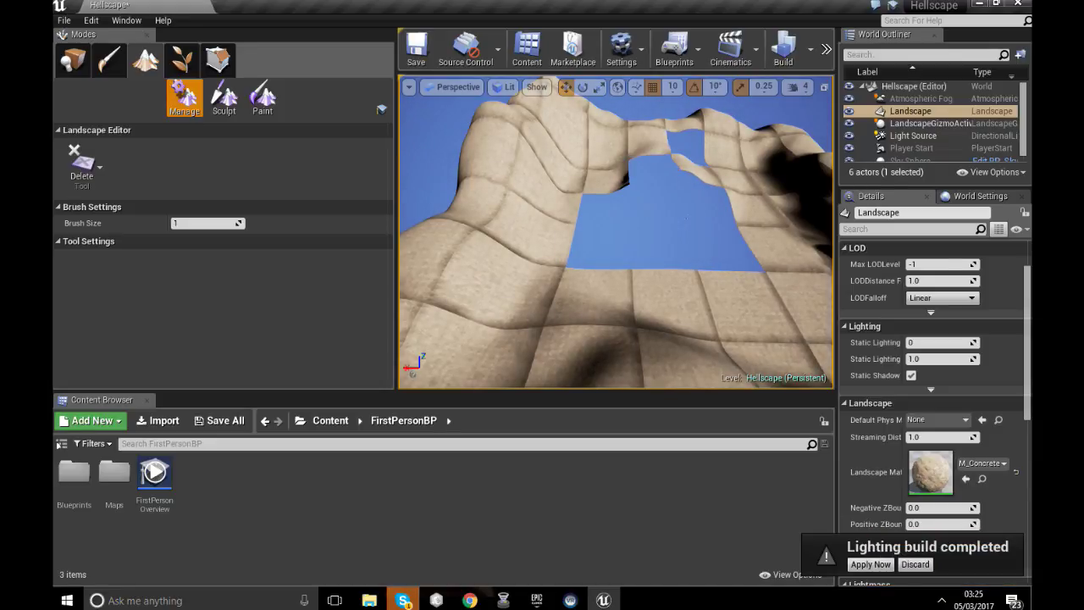
pyautogui.press('w')
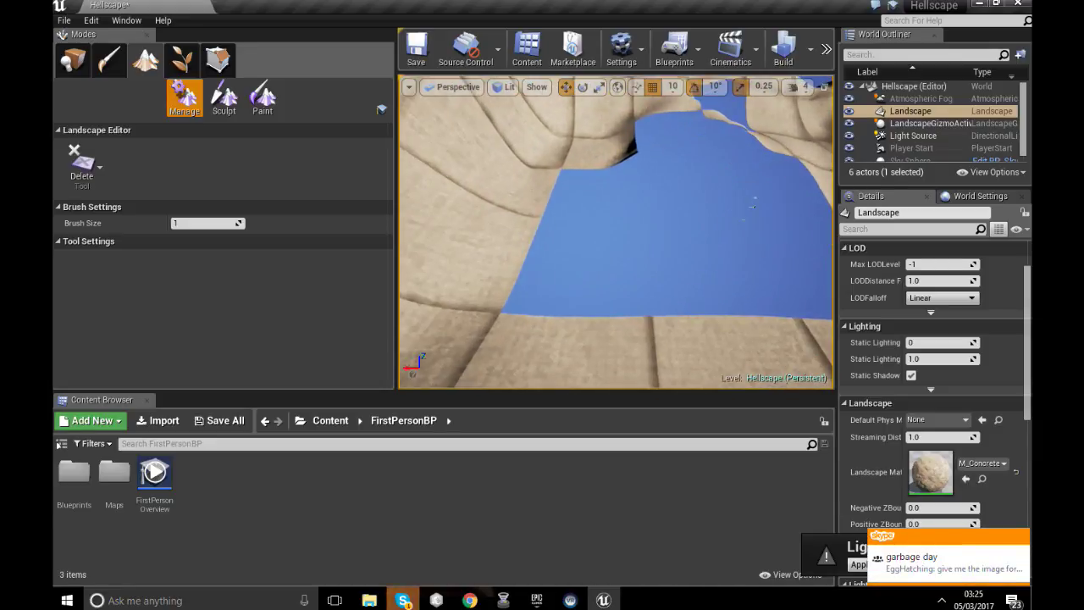
pyautogui.moveTo(616, 231); pyautogui.dragTo(720, 228, button='right')
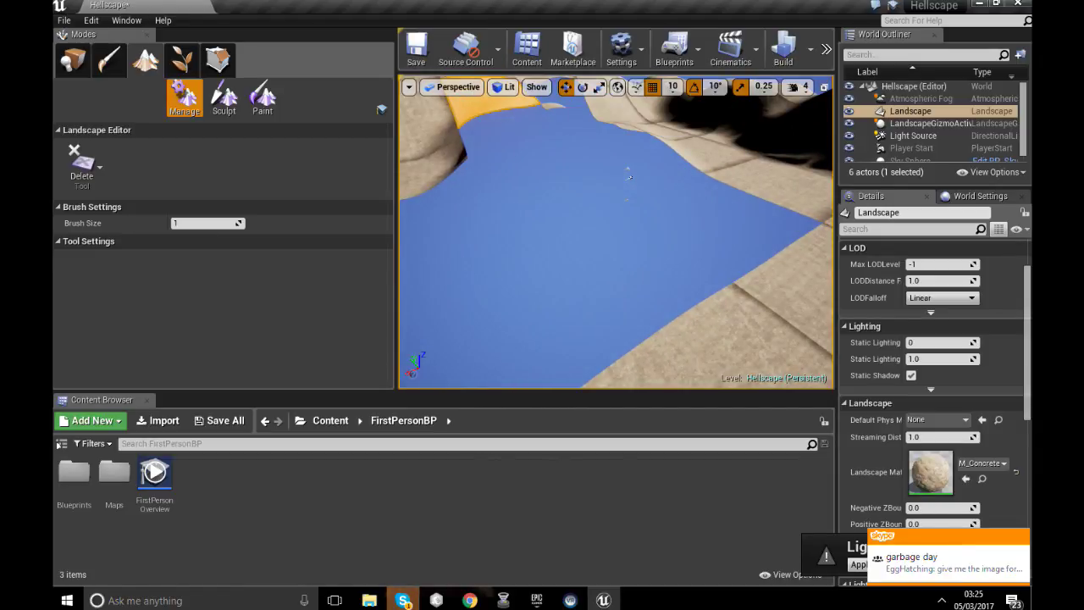
pyautogui.scroll(-2, 616, 231)
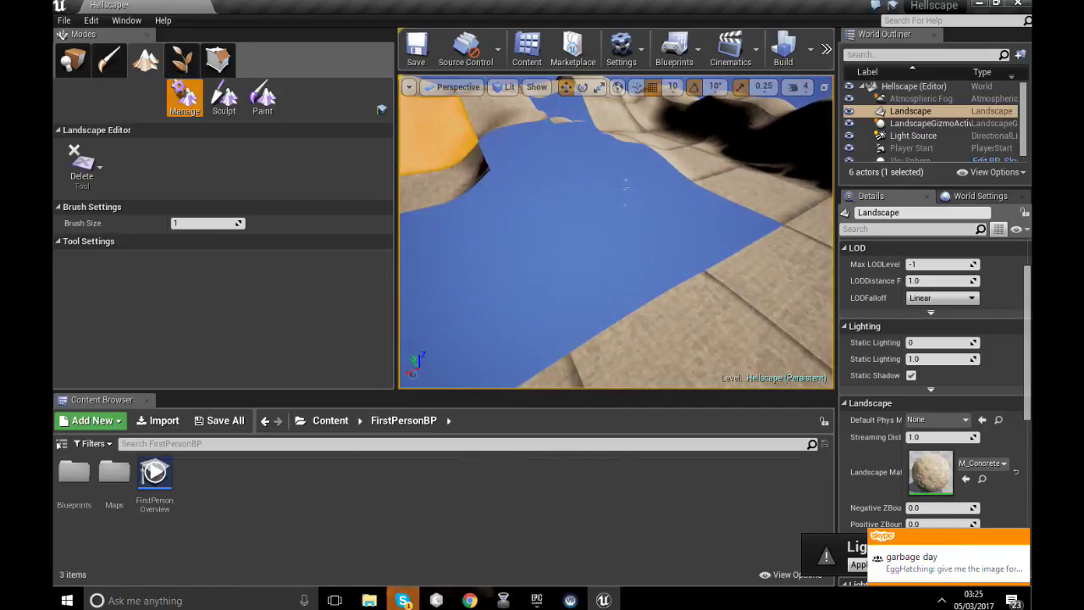
# Undo the landscape component deletions.
pyautogui.hotkey('ctrl', 'z')
pyautogui.hotkey('ctrl', 'z')
pyautogui.hotkey('ctrl', 'z')
pyautogui.hotkey('ctrl', 'z')
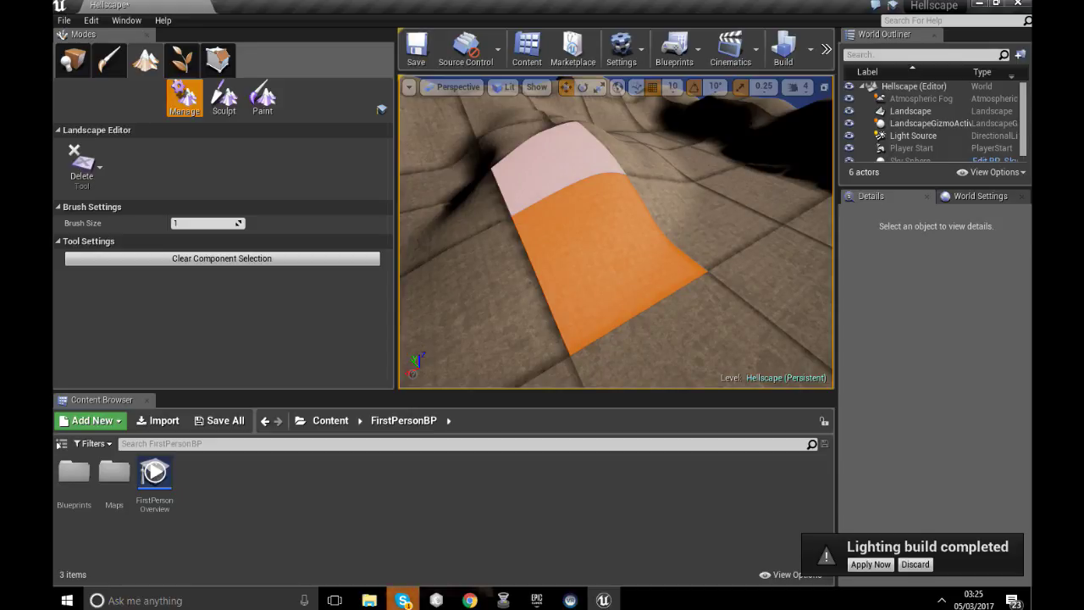
# Focus on the Player Start and inspect its position relative to the surrounding terrain.
pyautogui.scroll(-1, 938, 111)
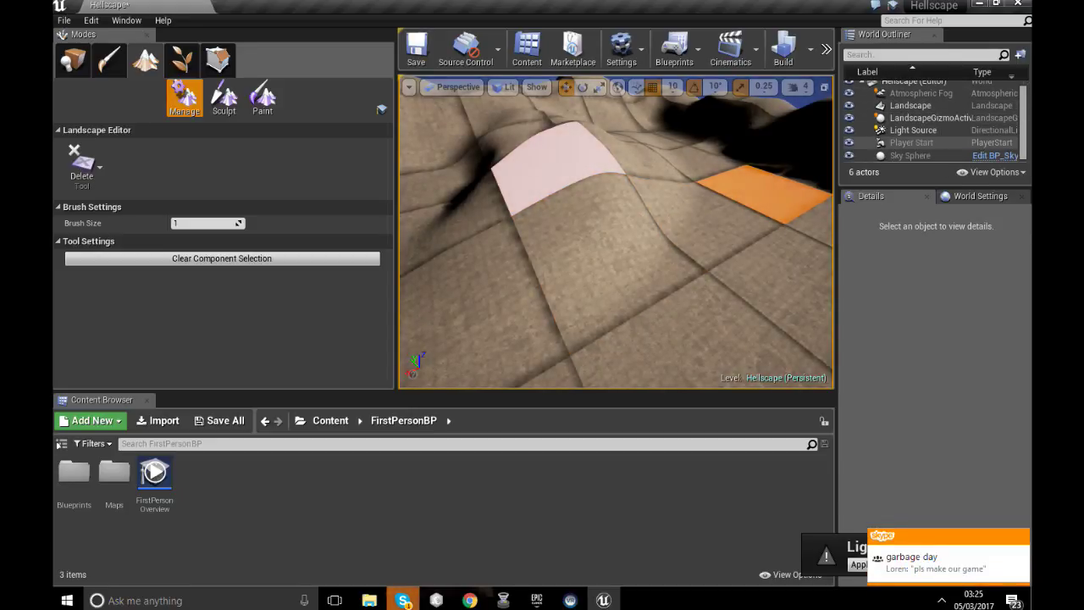
pyautogui.doubleClick(889, 144)
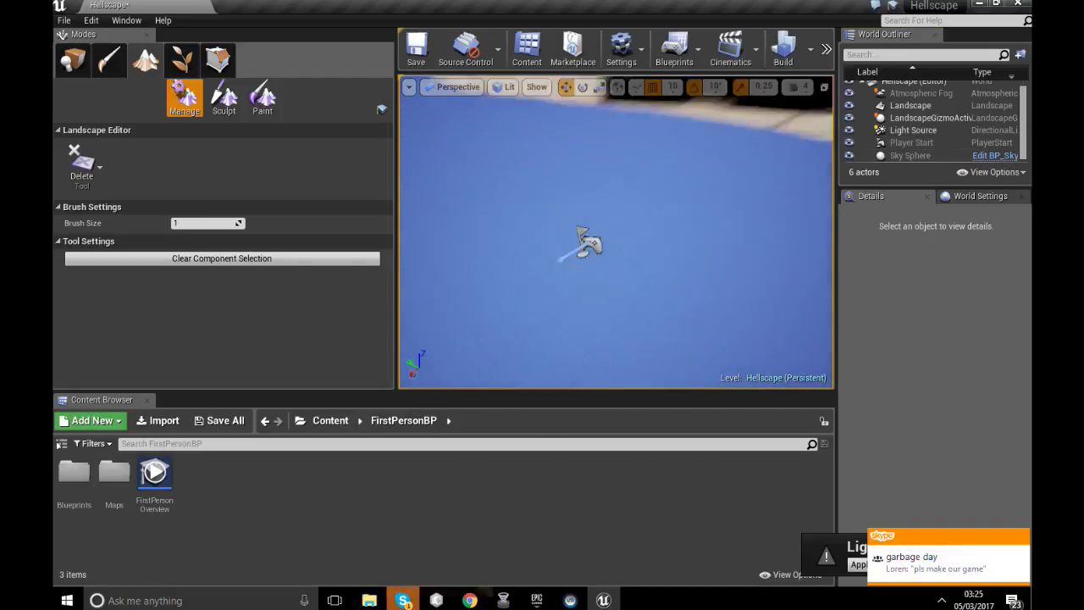
pyautogui.moveTo(616, 231); pyautogui.dragTo(762, 148, button='right')
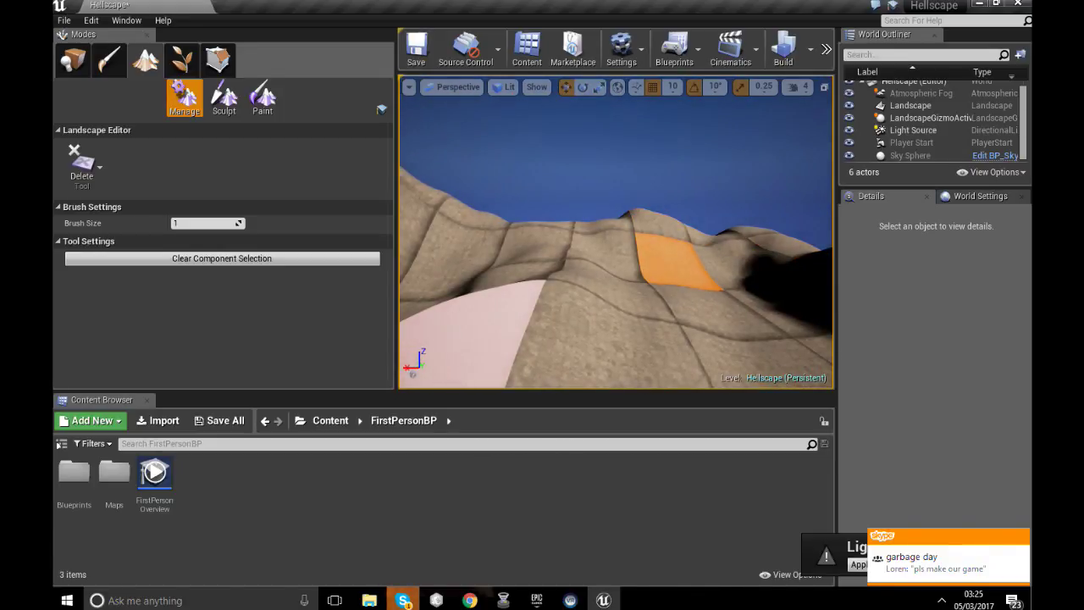
pyautogui.moveTo(661, 259); pyautogui.dragTo(606, 355, button='right')
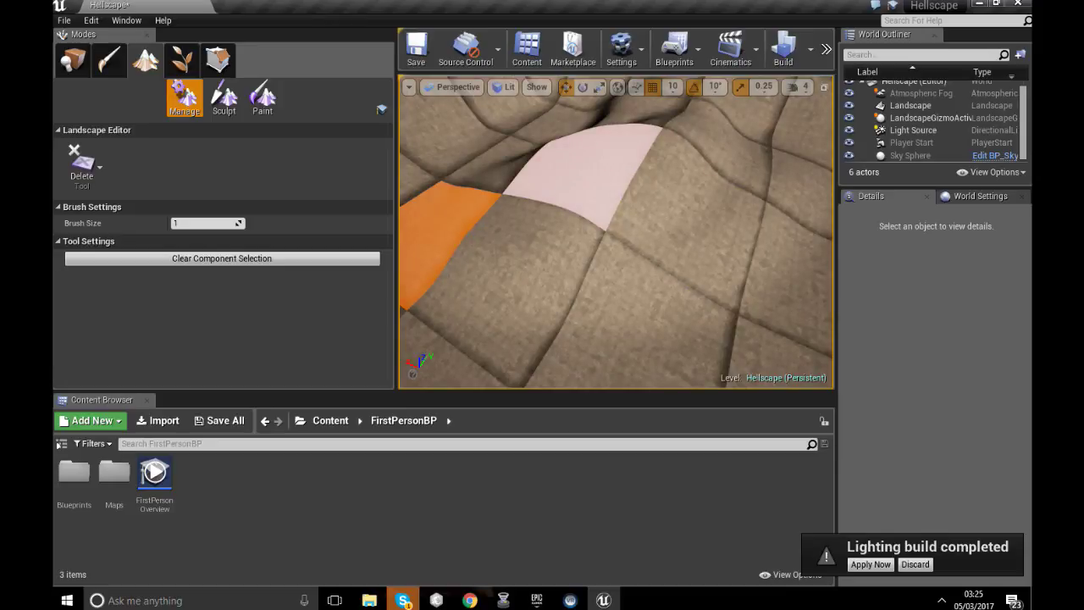
# Clear the landscape component selection, keeping the component Delete tool active.
pyautogui.click(89, 171)
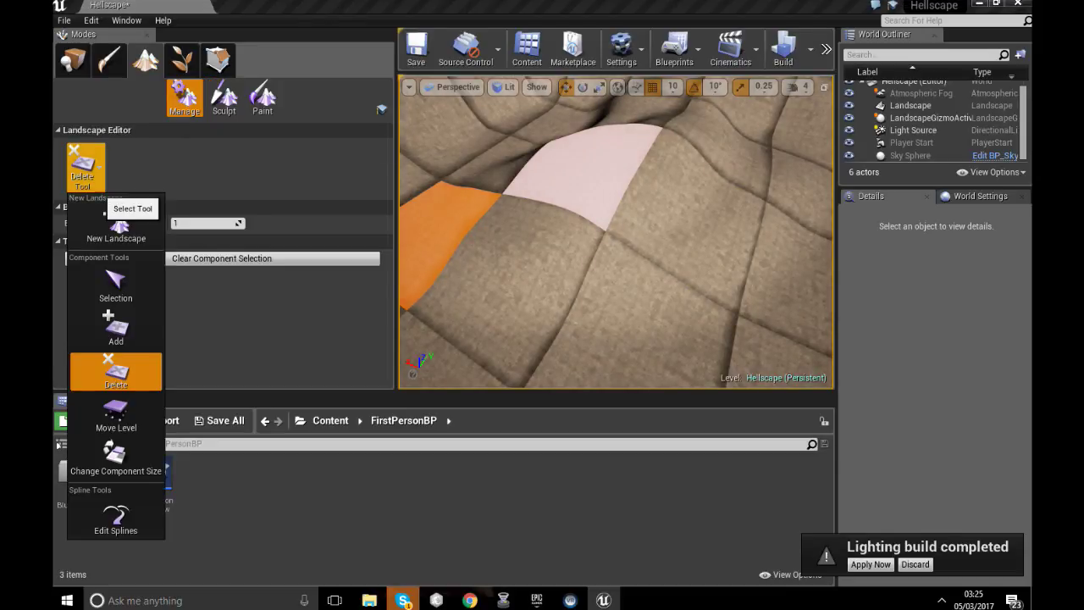
pyautogui.click(89, 171)
pyautogui.click(89, 171)
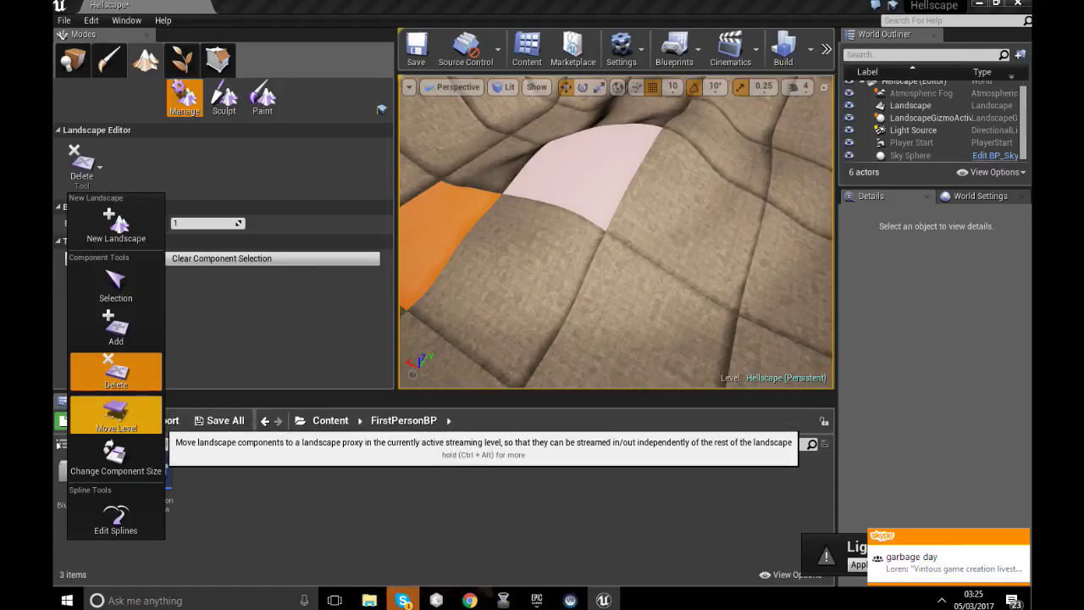
pyautogui.click(116, 372)
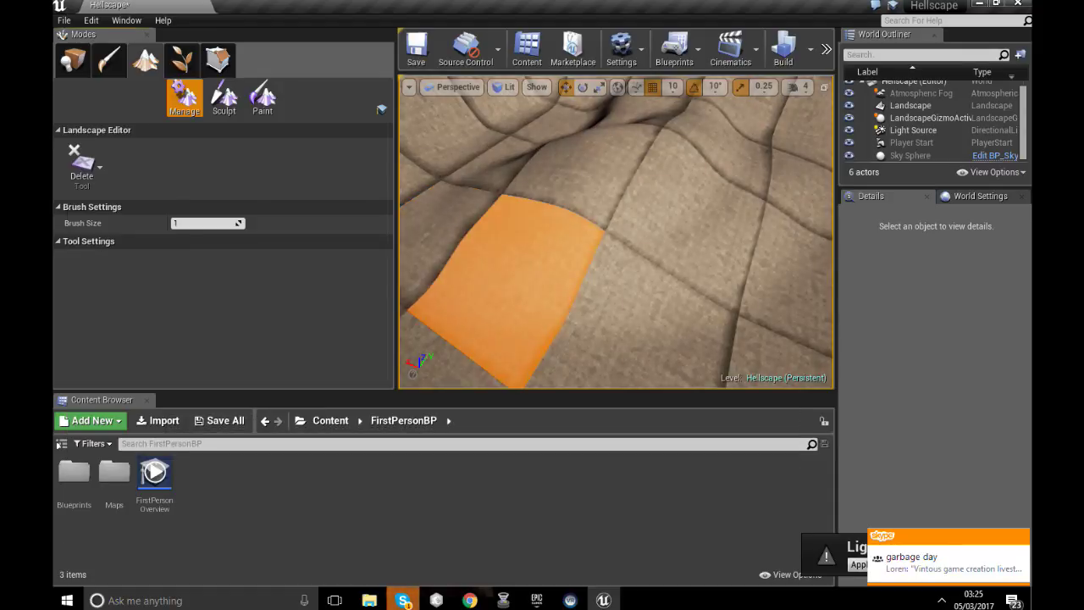
# Paint a large region selection over the ground and up the adjoining hillside with the sculpting Selection tool.
pyautogui.click(223, 97)
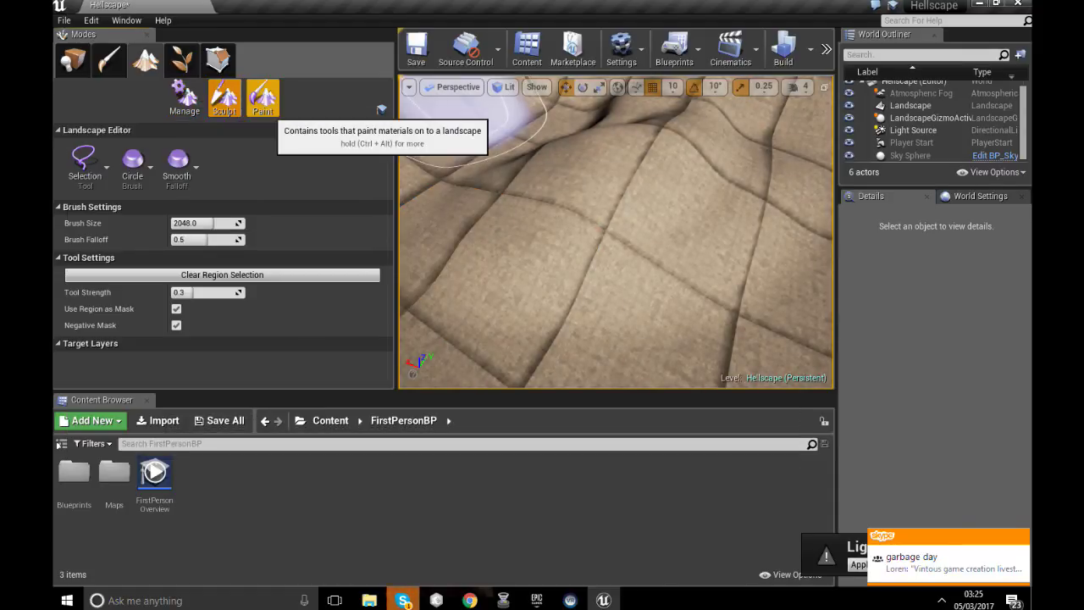
pyautogui.click(263, 97)
pyautogui.click(224, 97)
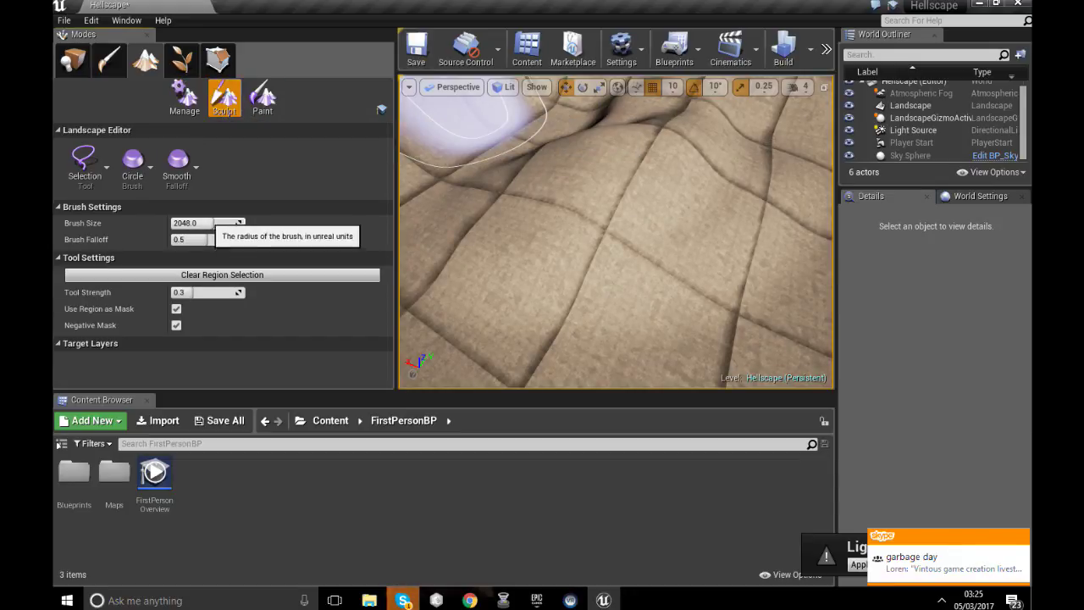
pyautogui.click(88, 169)
pyautogui.scroll(-3, 141, 546)
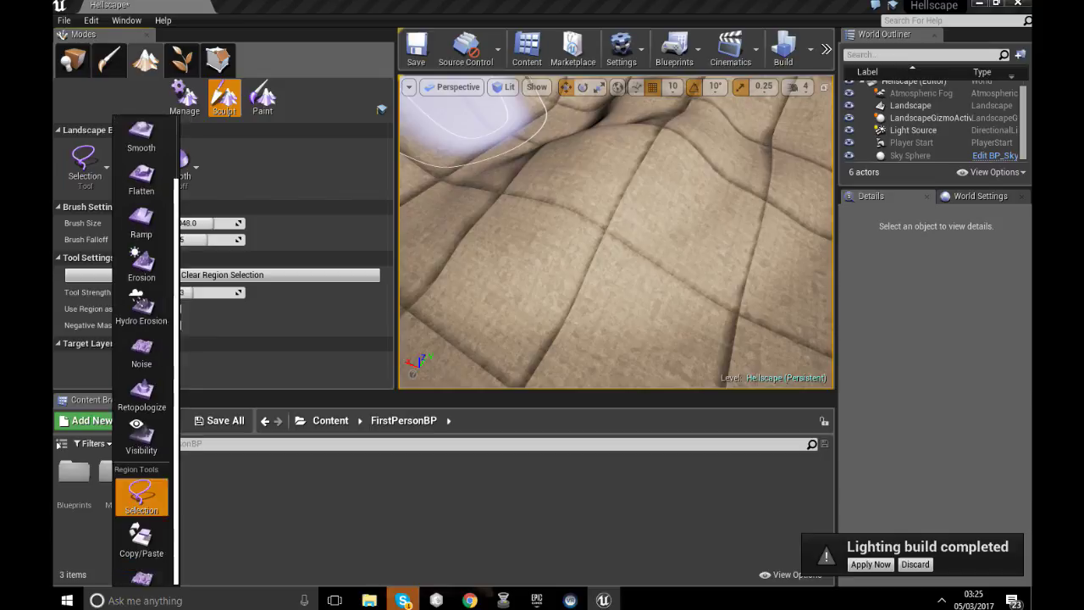
pyautogui.click(523, 306)
pyautogui.press('s')
pyautogui.moveTo(599, 203); pyautogui.dragTo(635, 201, button='right')
pyautogui.moveTo(563, 201); pyautogui.dragTo(570, 202, button='right')
pyautogui.moveTo(593, 201)
pyautogui.mouseDown()
pyautogui.moveTo(625, 195)
pyautogui.moveTo(611, 259)
pyautogui.moveTo(495, 313)
pyautogui.moveTo(480, 173)
pyautogui.mouseUp()
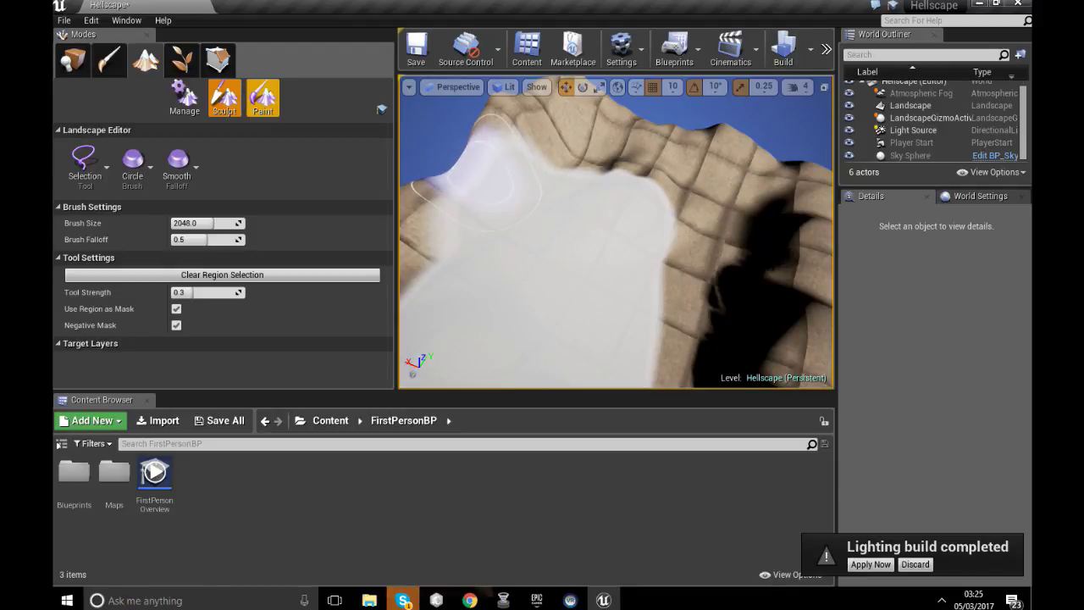
# Enlarge the sculpting brush size to 8192 and switch from the Selection tool to the Flatten tool.
pyautogui.click(264, 108)
pyautogui.click(225, 98)
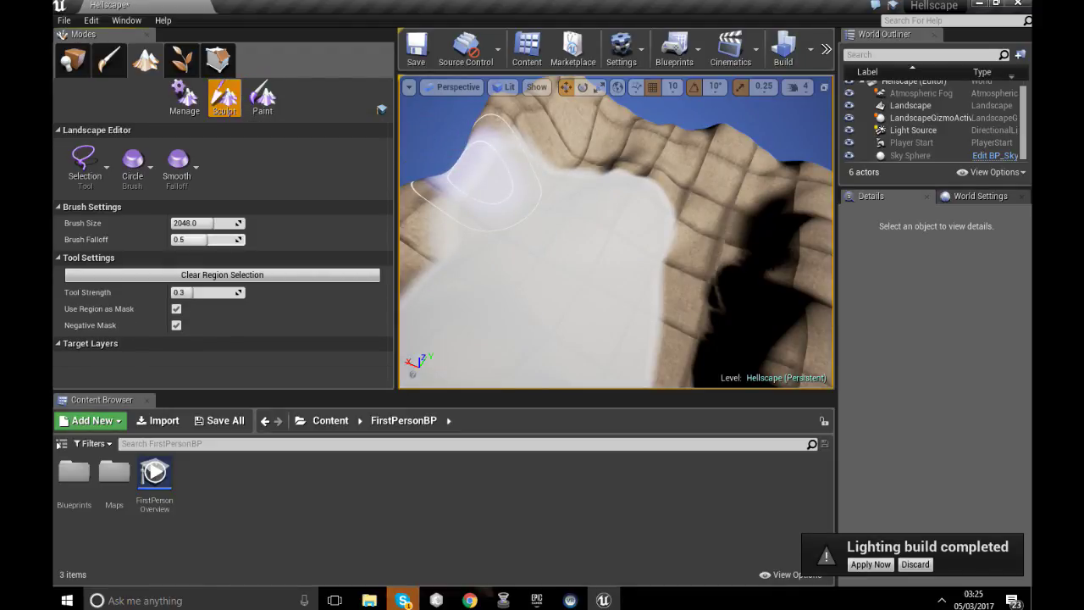
pyautogui.moveTo(195, 223); pyautogui.dragTo(243, 223)
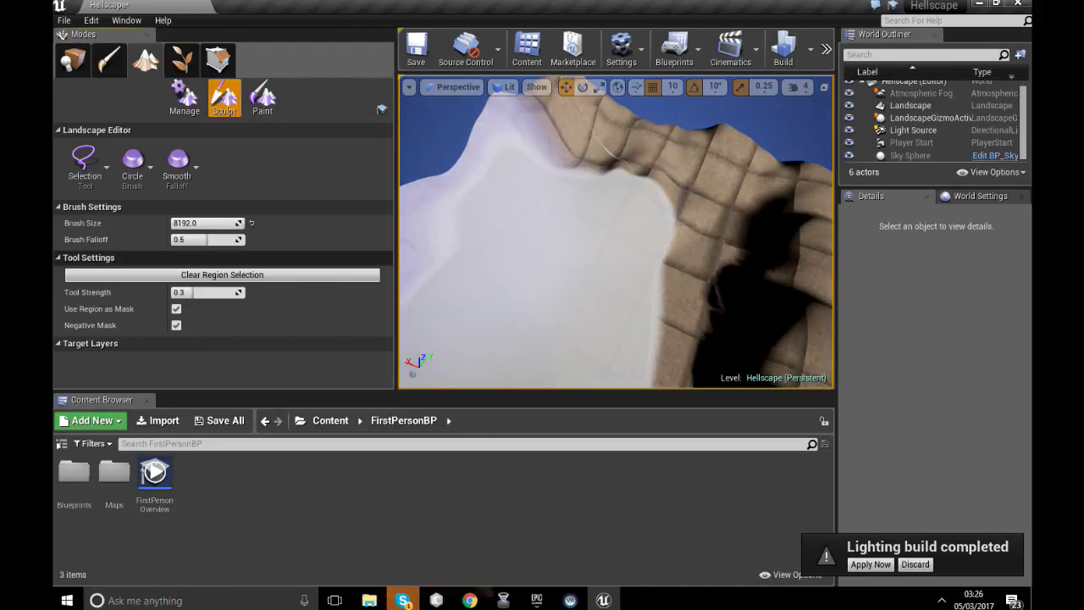
pyautogui.click(86, 165)
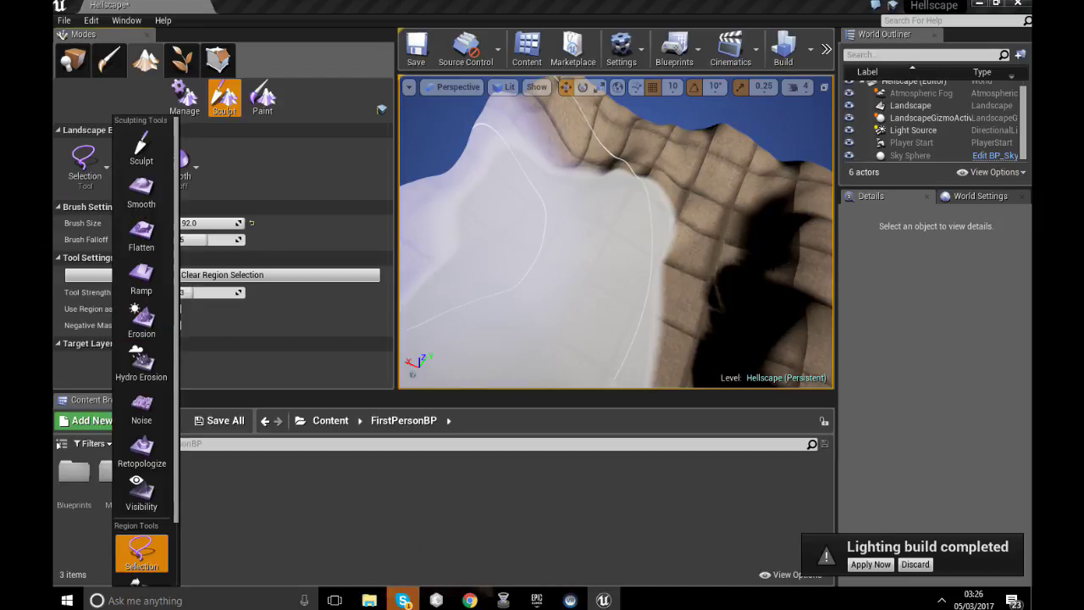
pyautogui.scroll(-3, 141, 347)
pyautogui.scroll(3, 141, 348)
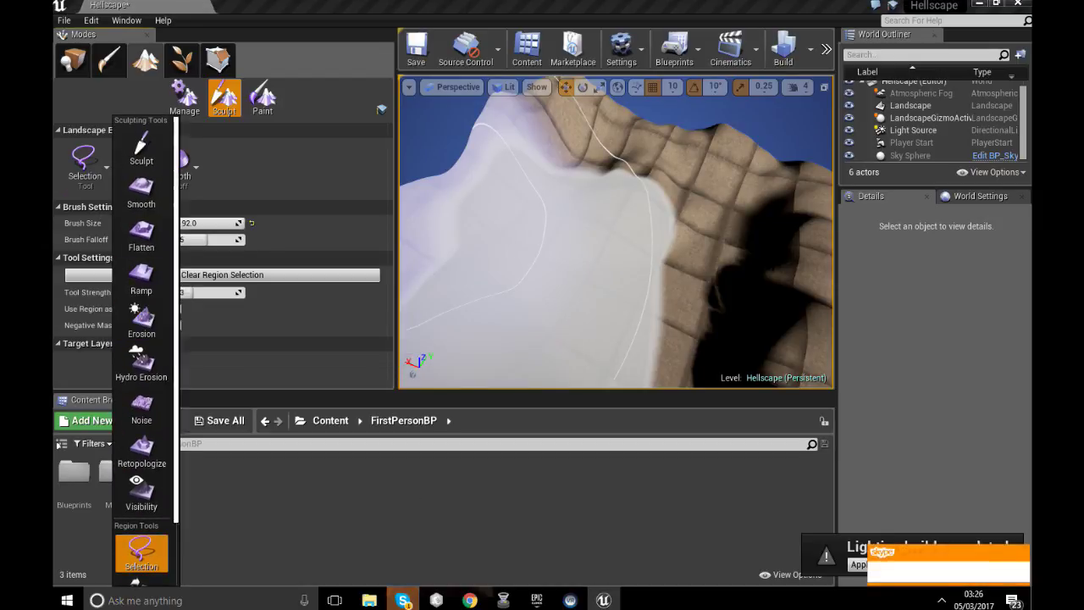
pyautogui.click(141, 233)
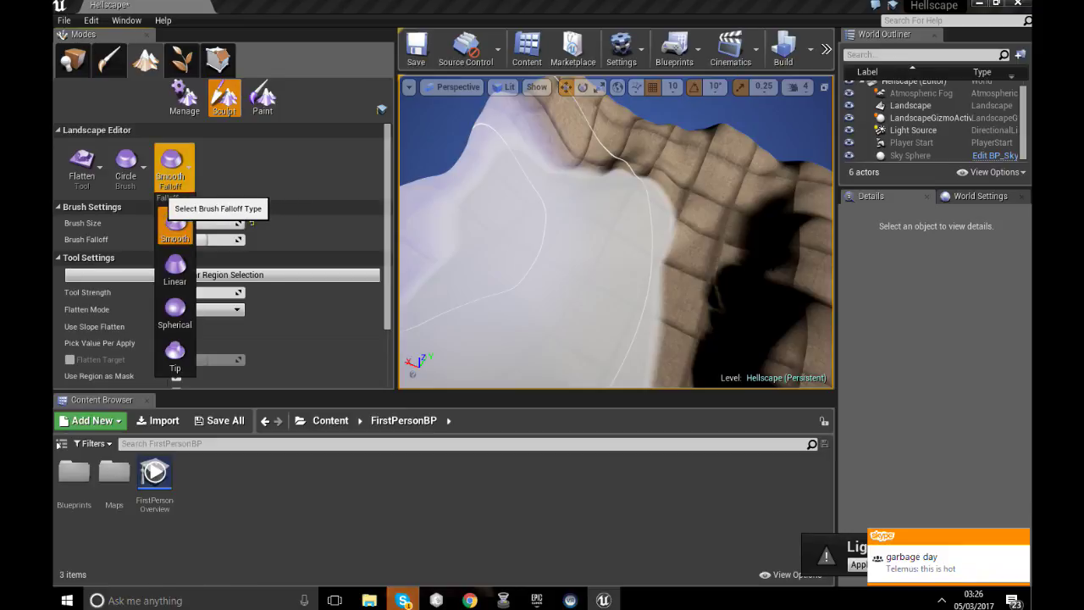
pyautogui.click(127, 165)
# Delete the landscape's components with the component Delete tool, using a brush size of 36.
pyautogui.click(185, 95)
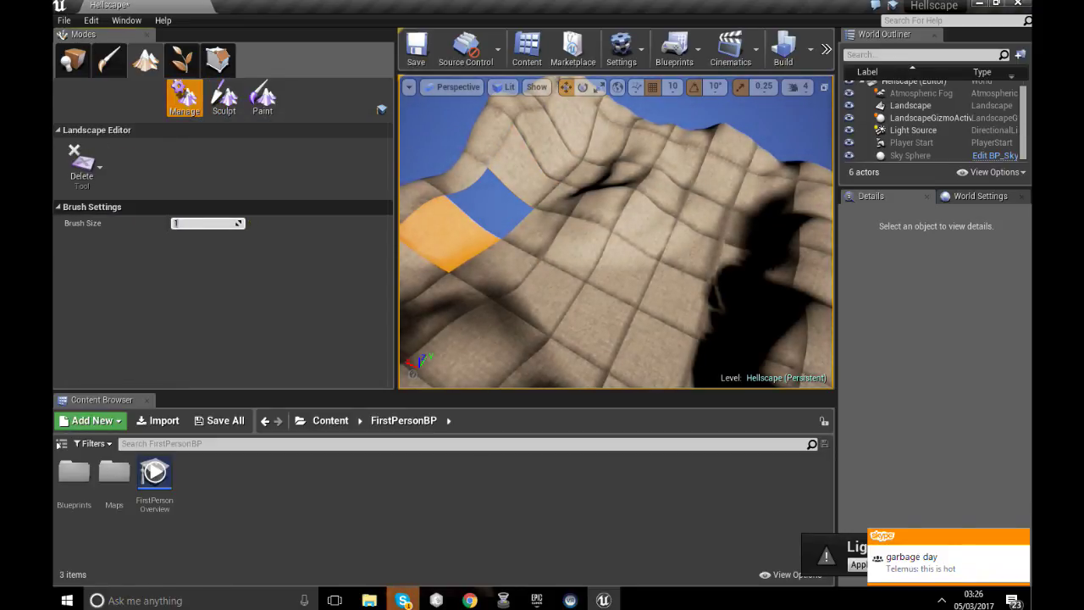
pyautogui.moveTo(239, 224); pyautogui.dragTo(289, 223)
pyautogui.click(606, 237)
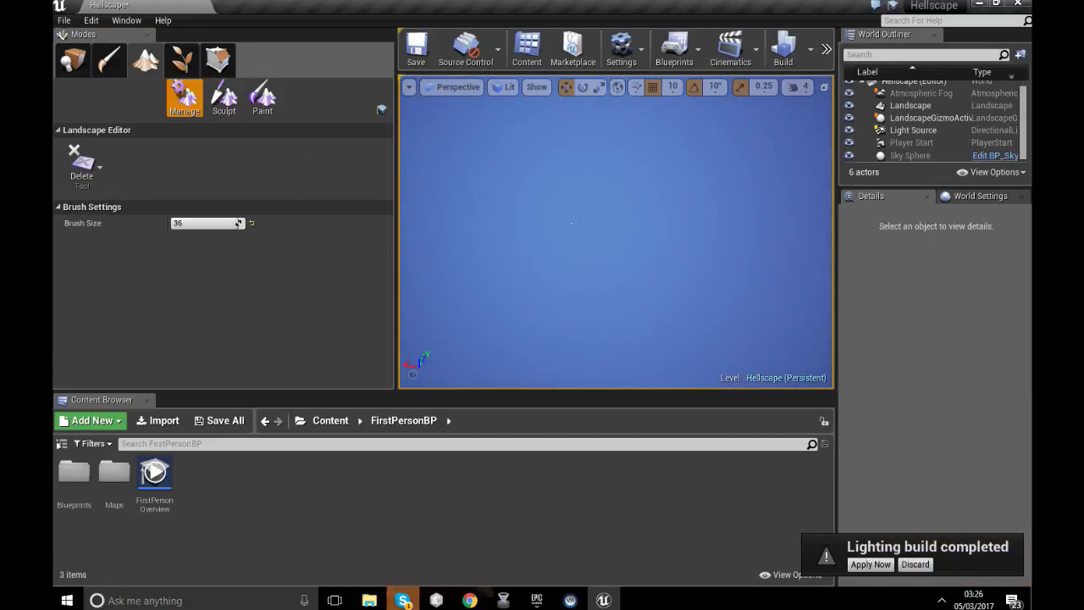
# Create a new landscape with the M_Concrete_Grime material at location 0, 0, 100 and scale 30 on all axes.
pyautogui.click(85, 169)
pyautogui.click(224, 94)
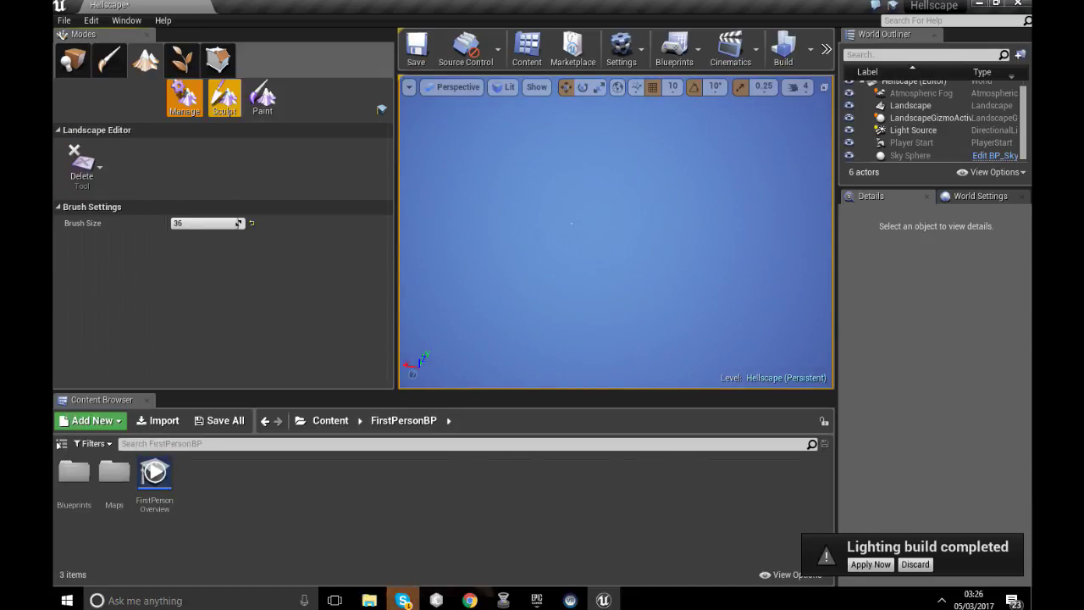
pyautogui.click(185, 95)
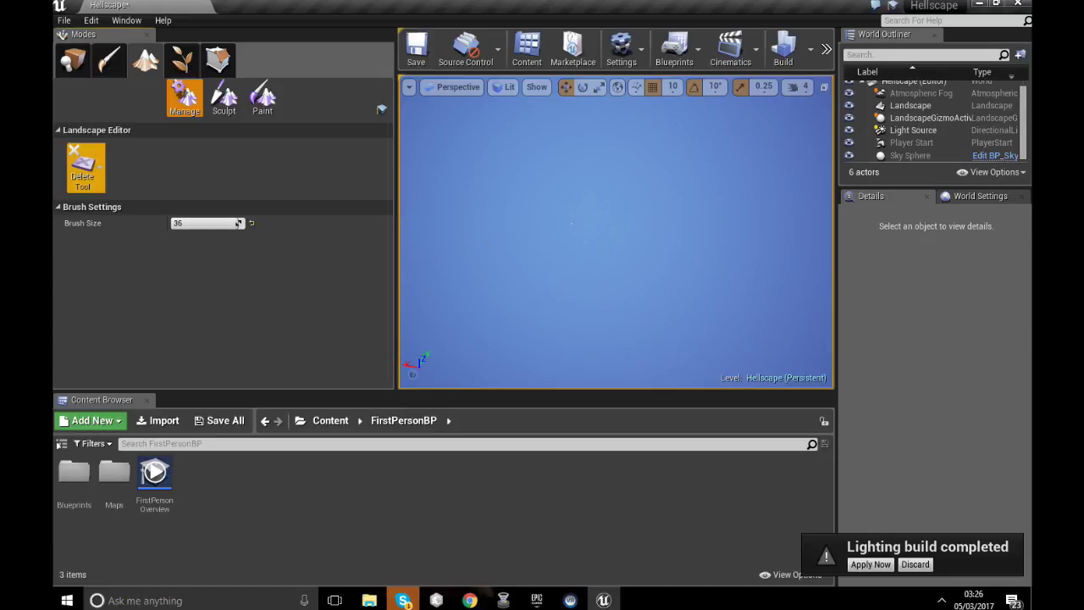
pyautogui.click(85, 168)
pyautogui.click(116, 225)
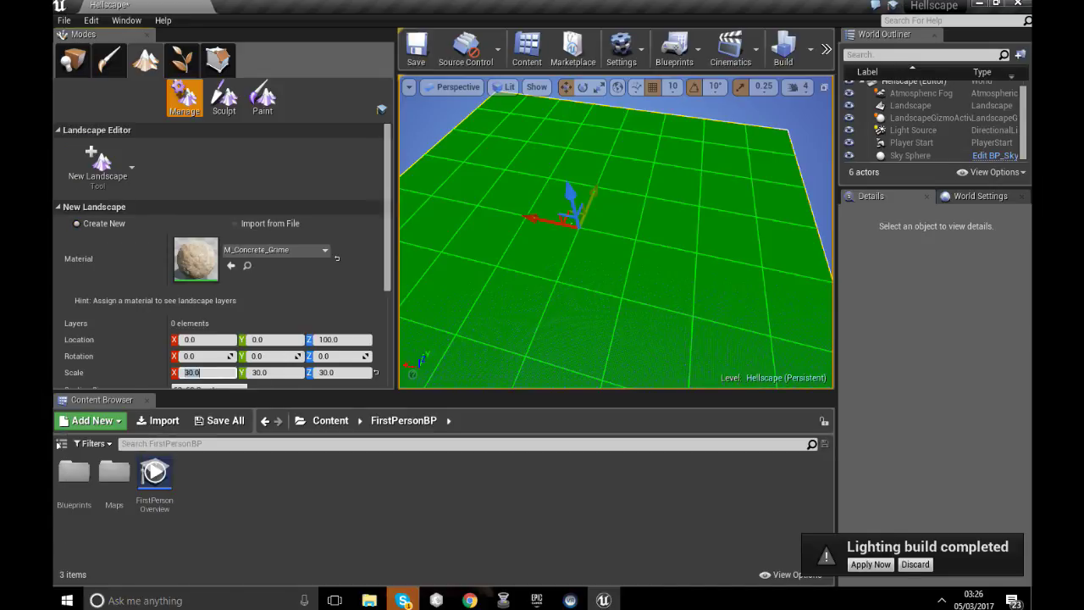
pyautogui.scroll(-3, 220, 254)
pyautogui.click(364, 361)
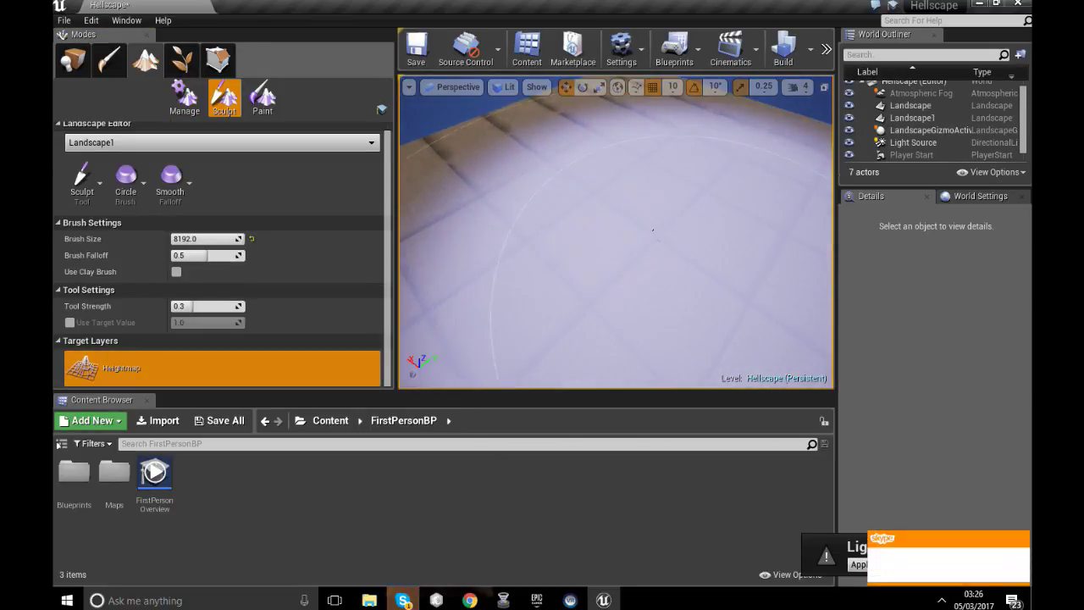
# Play-test the level on the new flat landscape and end the play session.
pyautogui.click(827, 49)
pyautogui.click(865, 81)
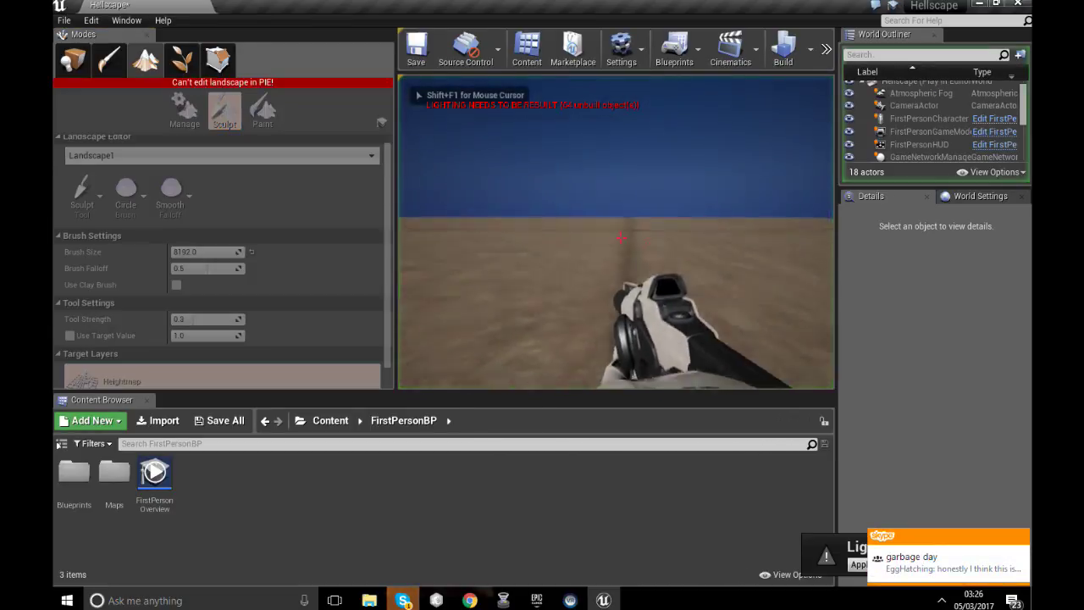
pyautogui.press('Escape')
# Reduce the Sculpt tool's brush size to about 1875 and apply it at the far corner of Landscape1.
pyautogui.moveTo(616, 203); pyautogui.dragTo(615, 279, button='right')
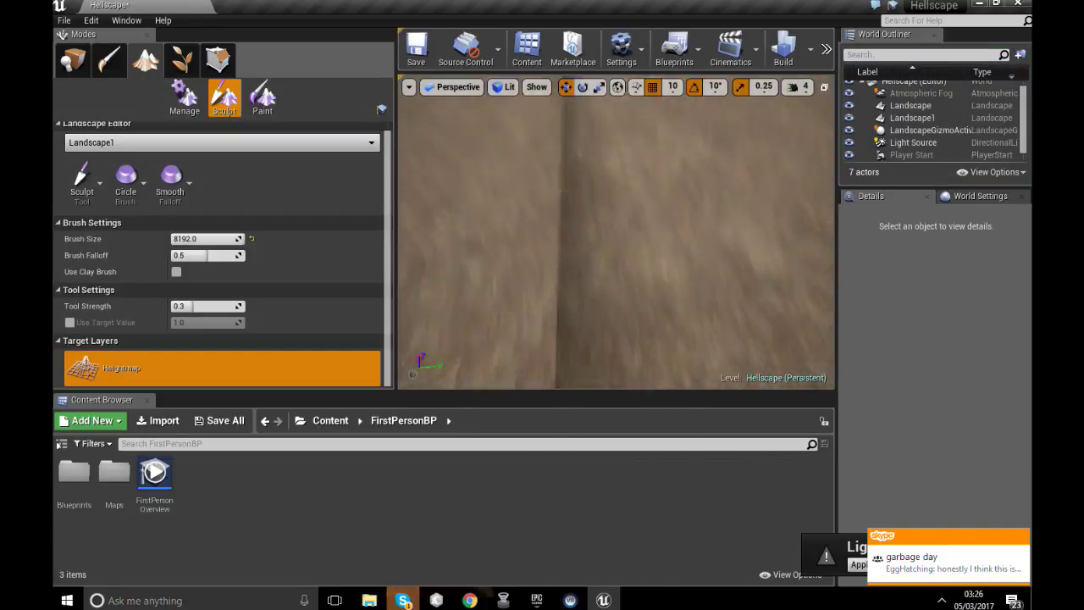
pyautogui.scroll(-10, 616, 232)
pyautogui.scroll(-4, 616, 232)
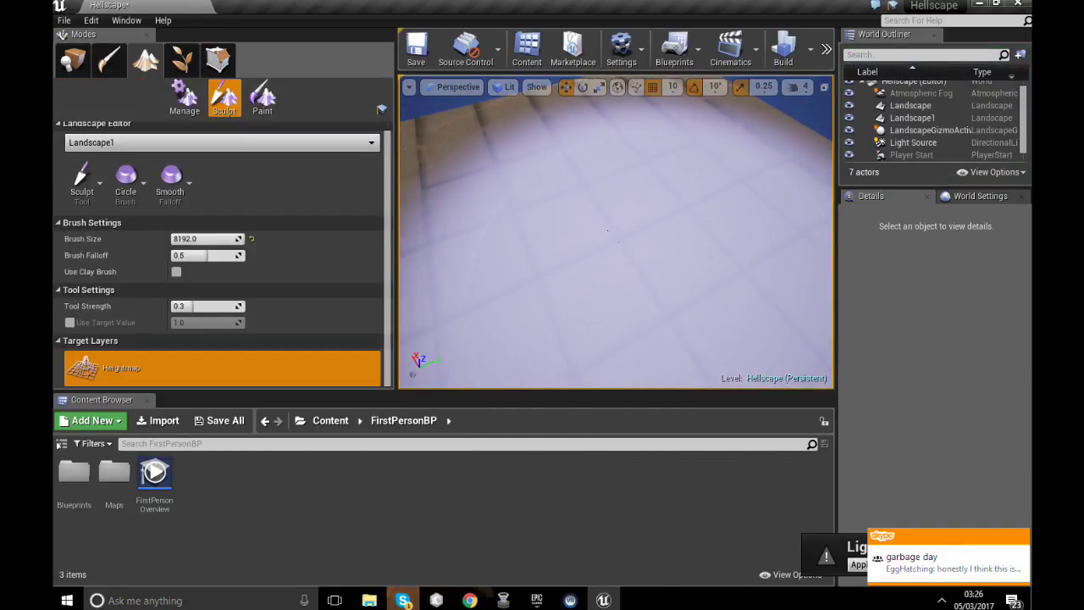
pyautogui.moveTo(231, 239); pyautogui.dragTo(211, 239)
pyautogui.moveTo(594, 147)
pyautogui.mouseDown(button='right')
pyautogui.moveTo(521, 143)
pyautogui.moveTo(519, 99)
pyautogui.mouseUp(button='right')
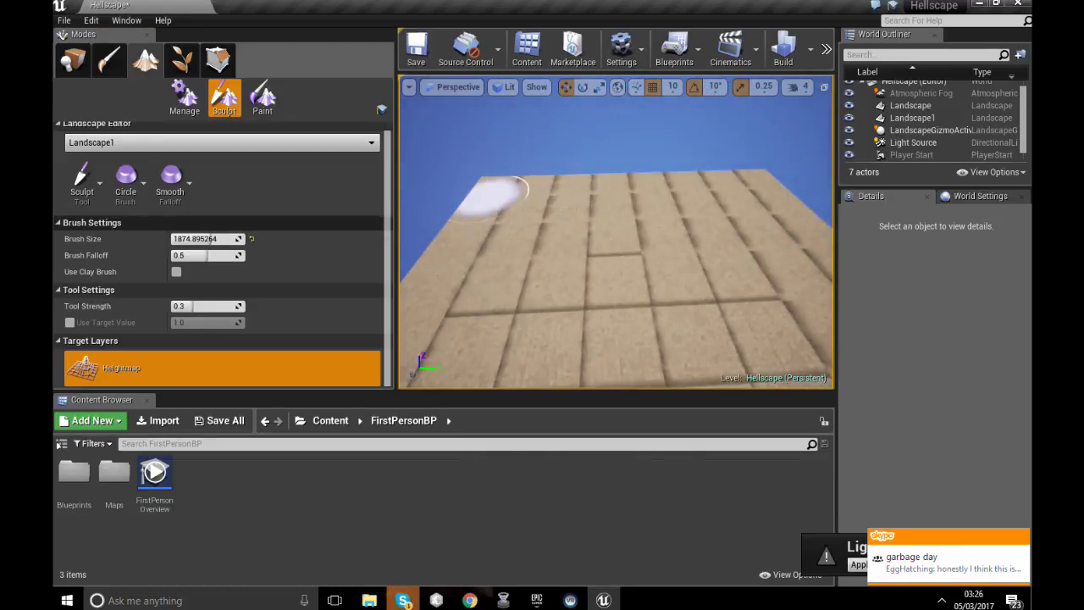
pyautogui.click(82, 188)
pyautogui.press('Escape')
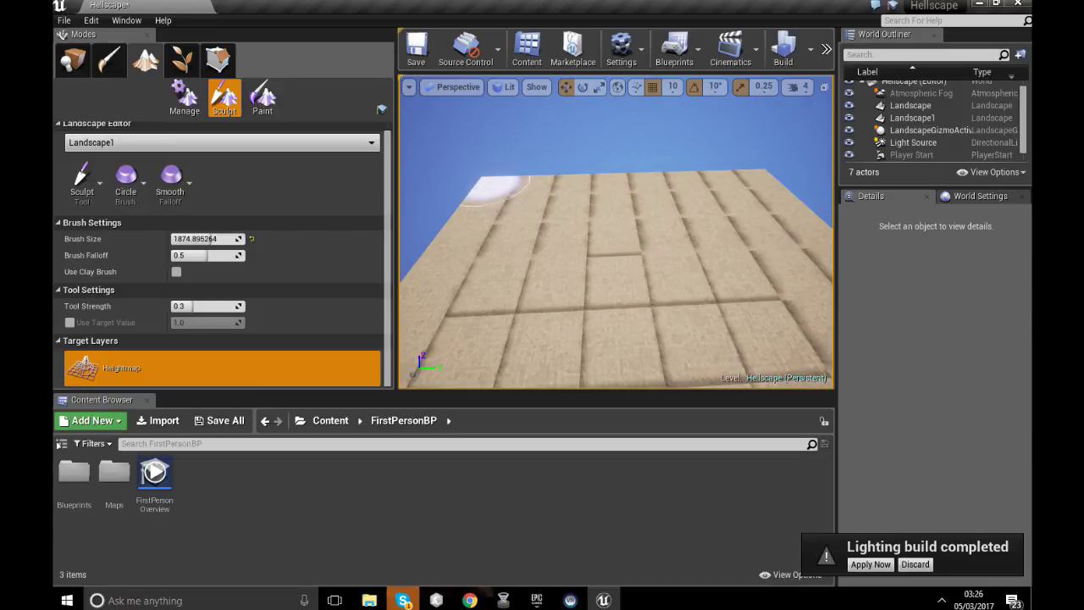
pyautogui.click(497, 185)
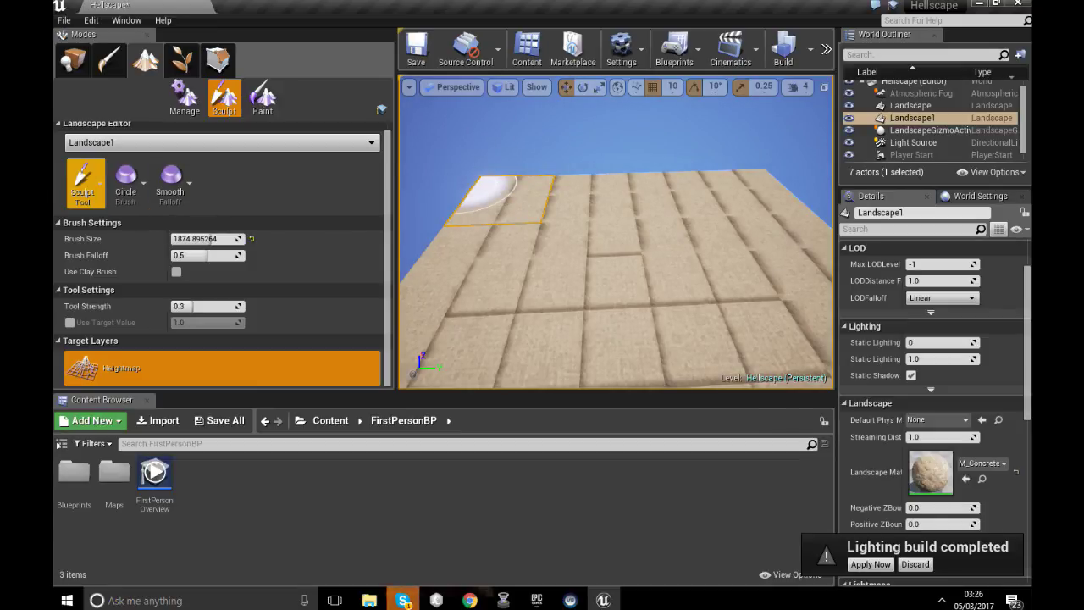
# Set the brush size to about 1228 and sculpt a low ridge along the edge beside the landscape's far corner.
pyautogui.scroll(1, 222, 254)
pyautogui.moveTo(210, 245); pyautogui.dragTo(184, 246)
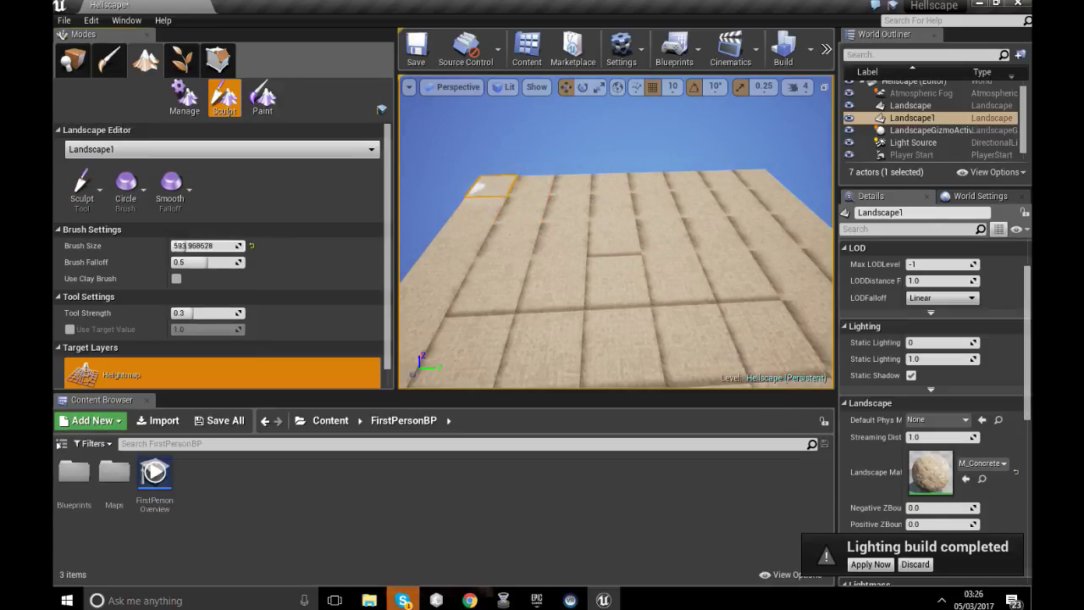
pyautogui.scroll(-1, 220, 254)
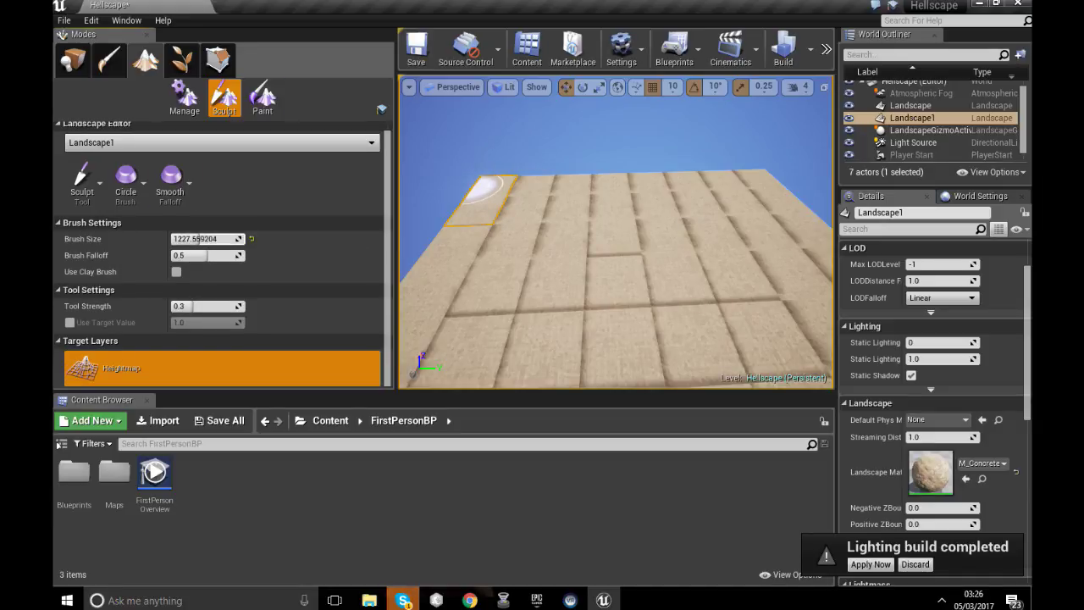
pyautogui.click(261, 98)
pyautogui.click(184, 98)
pyautogui.click(225, 99)
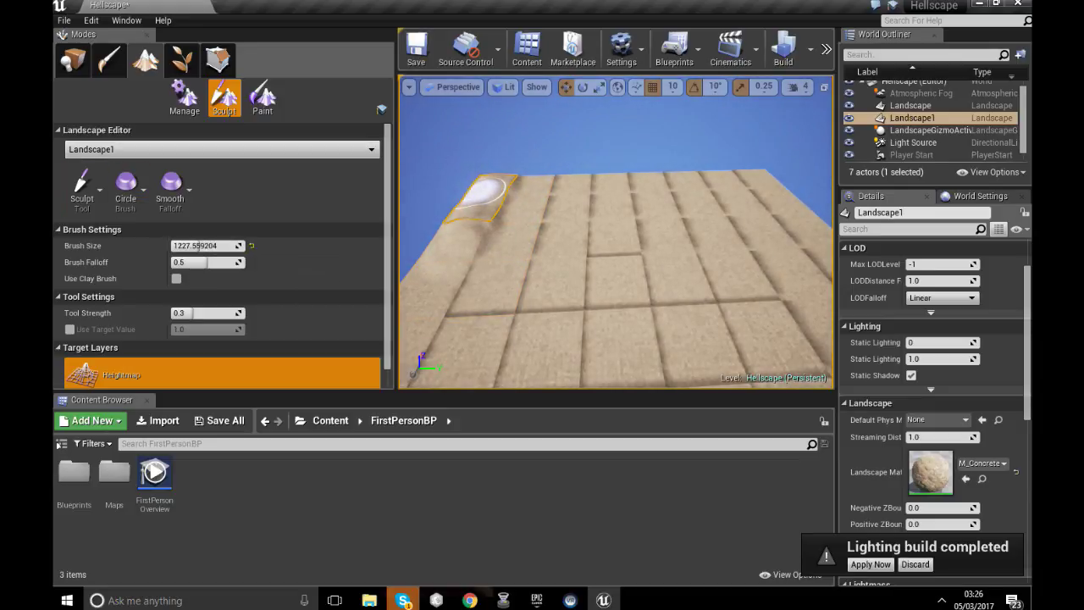
# Set the brush size to about 2692 and raise larger hills at the far corner and along the adjoining edge.
pyautogui.click(89, 202)
pyautogui.click(86, 202)
pyautogui.moveTo(502, 197)
pyautogui.mouseDown()
pyautogui.moveTo(508, 242)
pyautogui.moveTo(507, 188)
pyautogui.mouseUp()
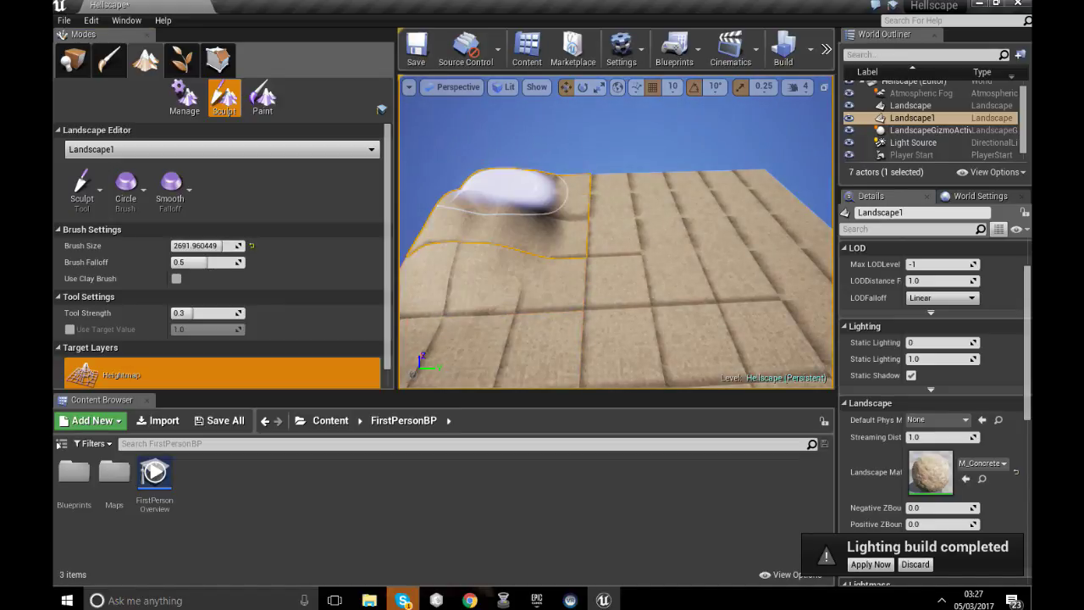
pyautogui.moveTo(508, 188); pyautogui.dragTo(585, 254, button='right')
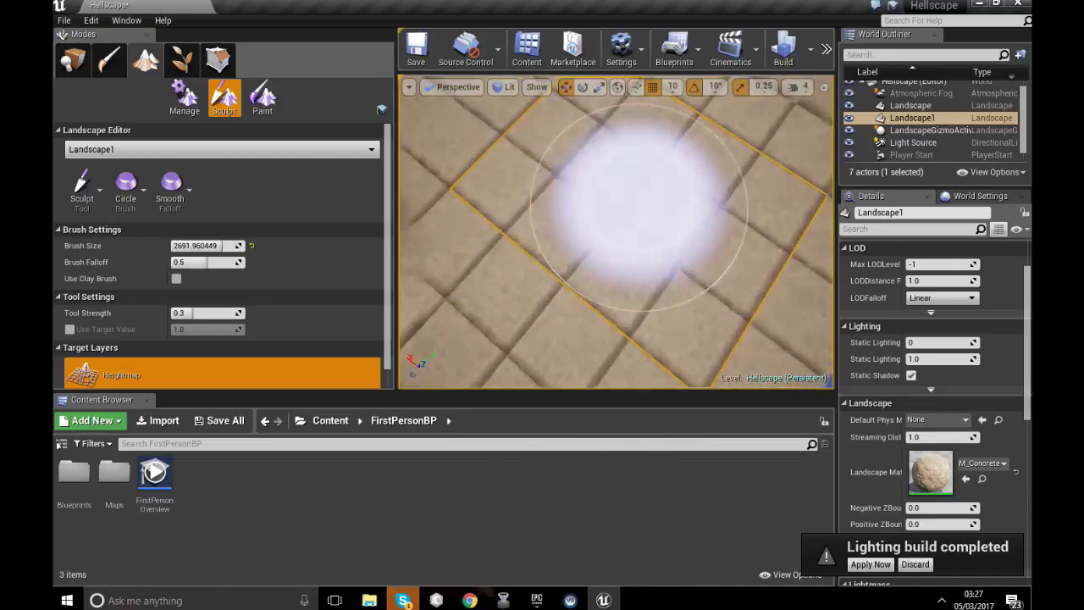
pyautogui.moveTo(647, 212); pyautogui.dragTo(648, 207)
pyautogui.moveTo(648, 207)
pyautogui.mouseDown(button='right')
pyautogui.moveTo(711, 144)
pyautogui.moveTo(724, 204)
pyautogui.moveTo(699, 191)
pyautogui.moveTo(652, 254)
pyautogui.moveTo(618, 262)
pyautogui.moveTo(673, 182)
pyautogui.mouseUp(button='right')
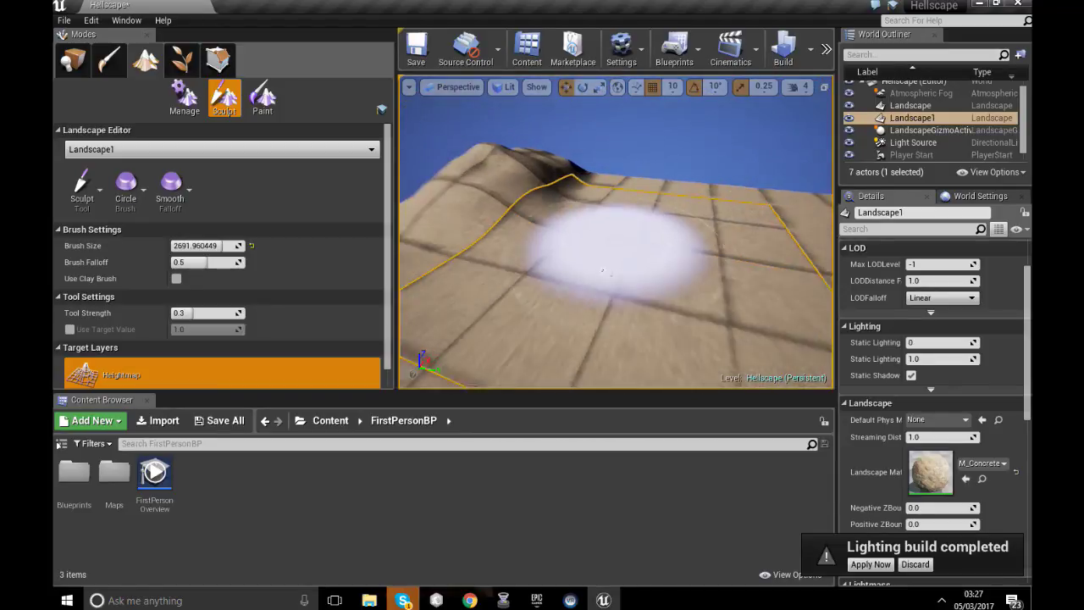
pyautogui.moveTo(660, 188); pyautogui.dragTo(673, 186)
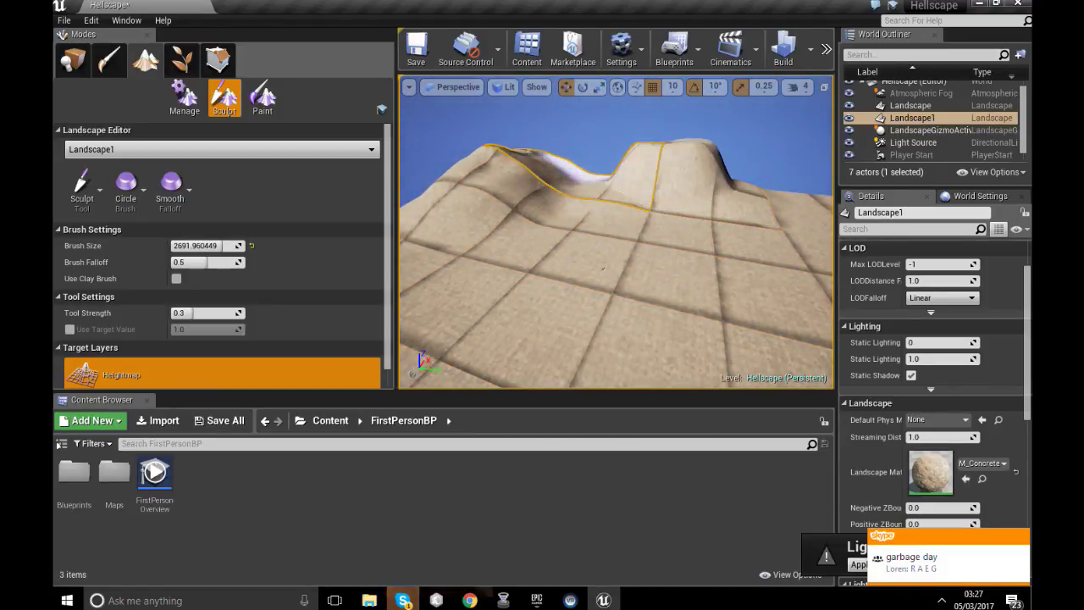
# Extend the chain of sculpted hills along the landscape's remaining edges, keeping the middle flat.
pyautogui.moveTo(603, 269); pyautogui.dragTo(413, 314, button='right')
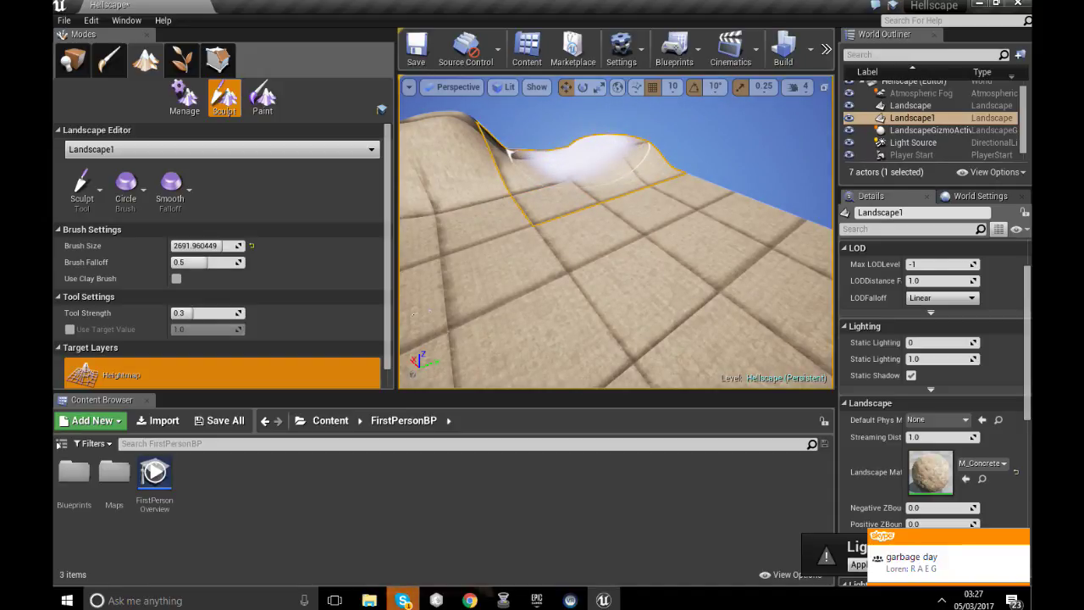
pyautogui.moveTo(603, 152)
pyautogui.mouseDown(button='right')
pyautogui.moveTo(520, 261)
pyautogui.moveTo(629, 195)
pyautogui.mouseUp(button='right')
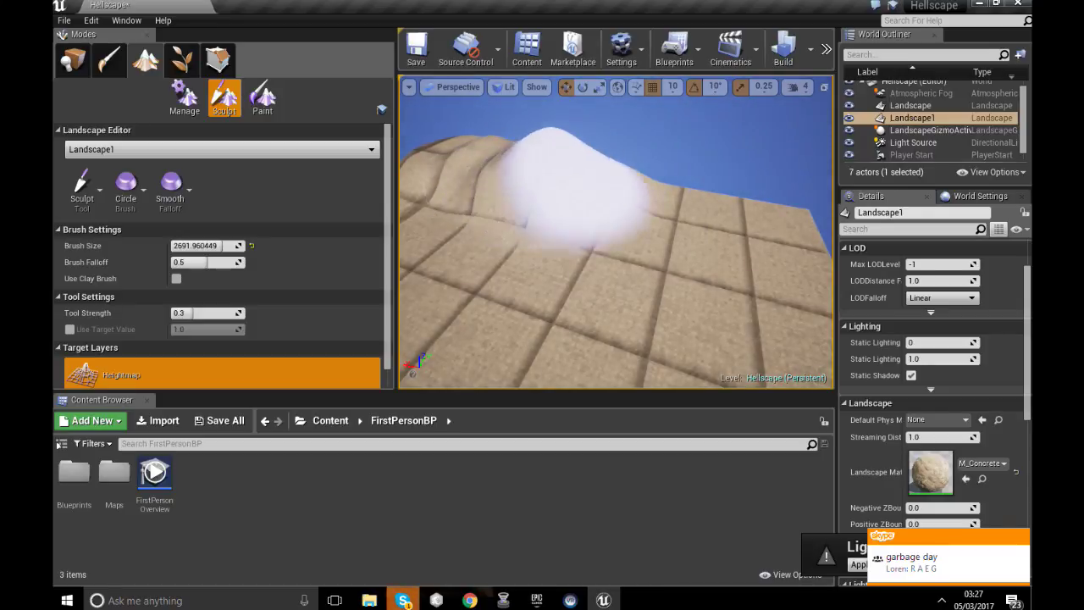
pyautogui.moveTo(576, 182); pyautogui.dragTo(715, 230)
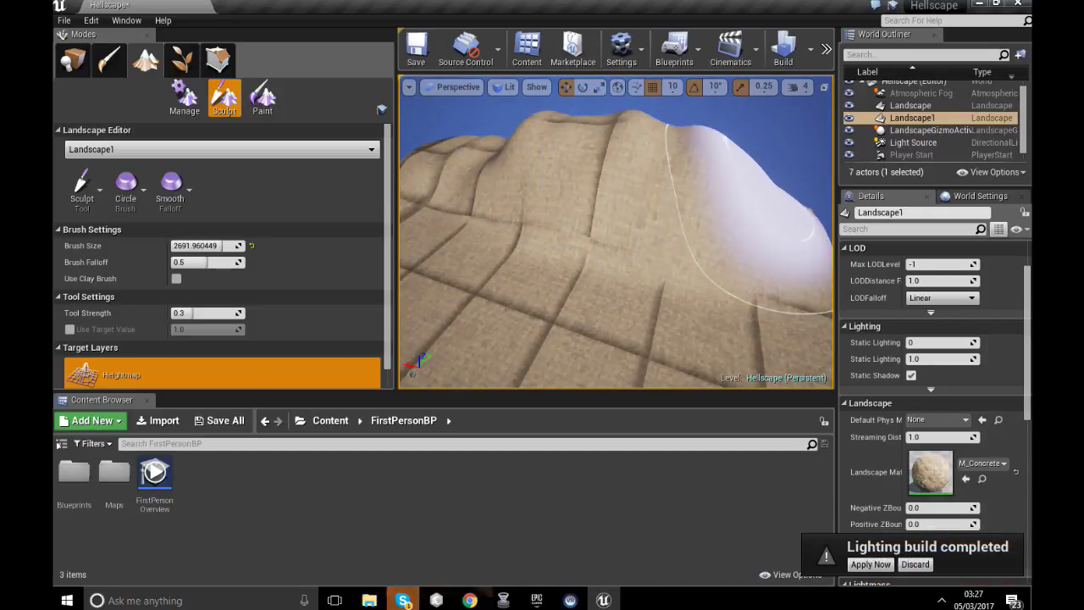
pyautogui.moveTo(716, 191); pyautogui.dragTo(660, 182, button='right')
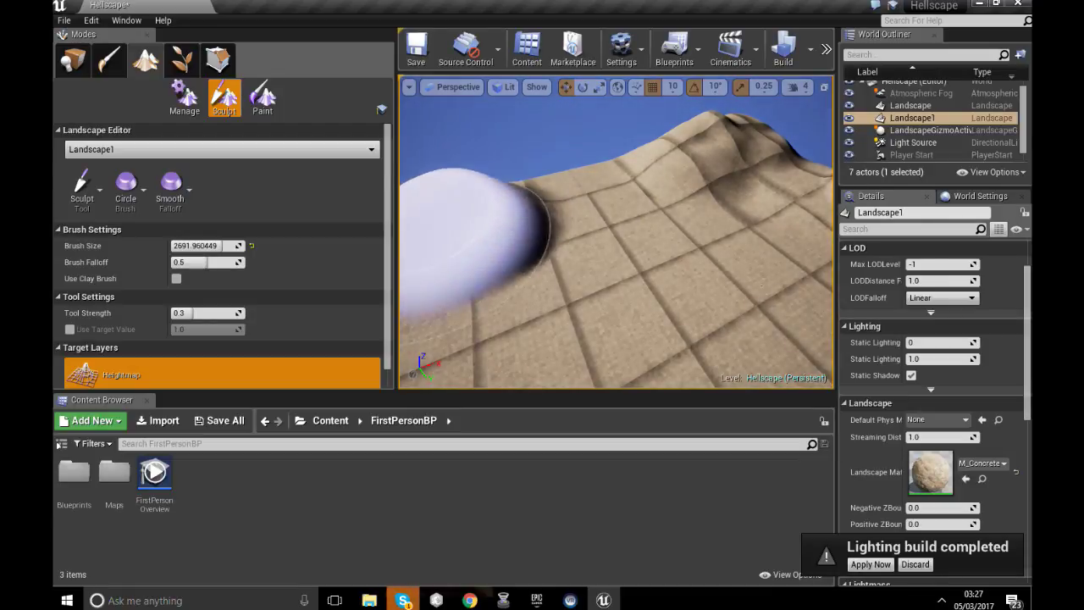
pyautogui.moveTo(651, 233); pyautogui.dragTo(542, 228, button='right')
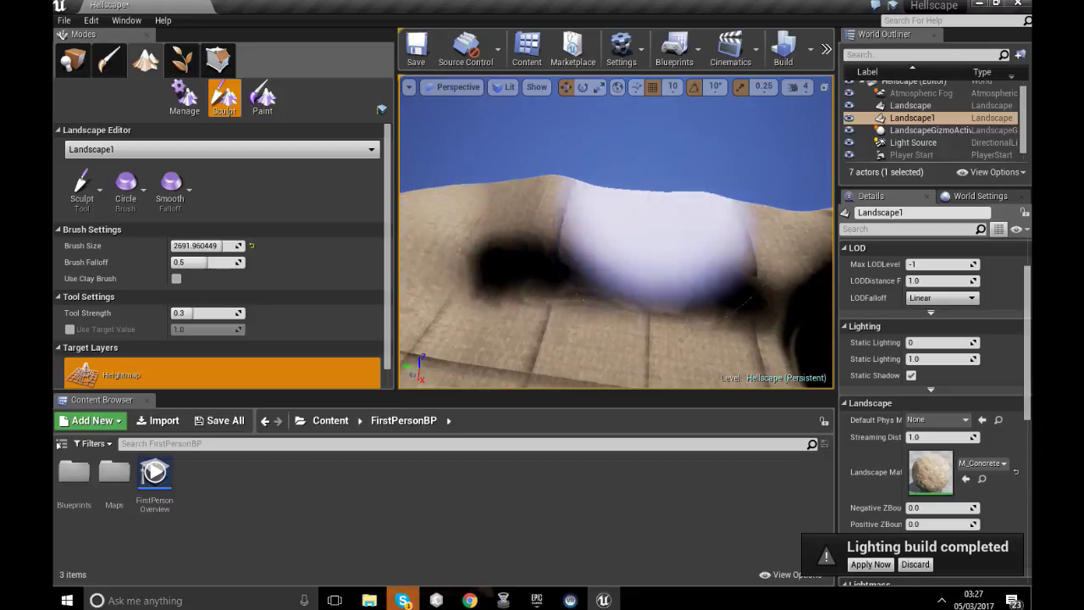
pyautogui.moveTo(665, 169); pyautogui.dragTo(788, 204, button='right')
# Play-test the level to view the sculpted border hills from the player's perspective and end the session.
pyautogui.click(826, 51)
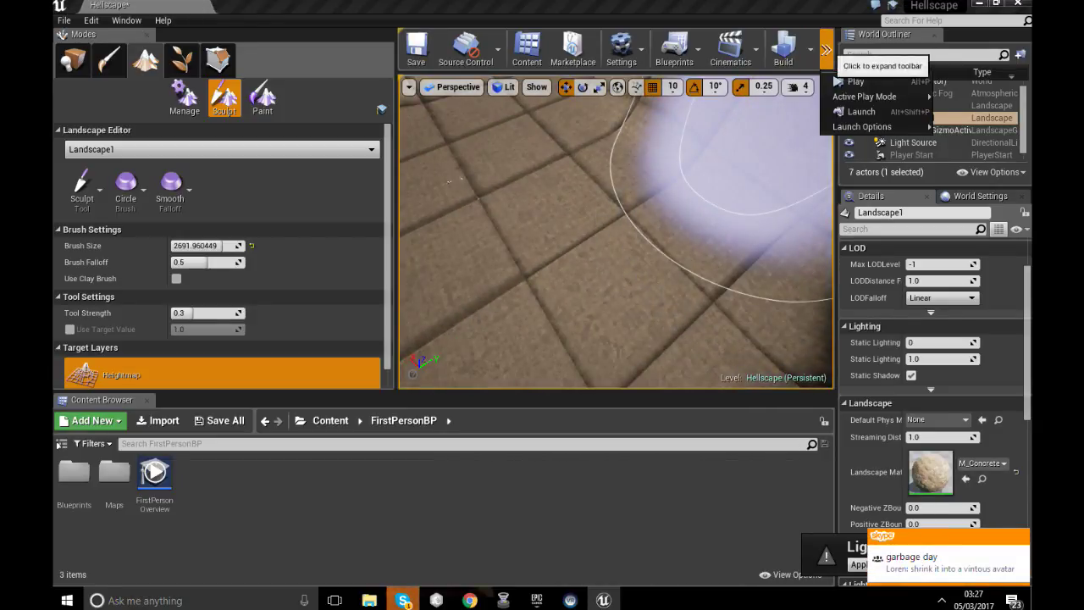
pyautogui.click(855, 82)
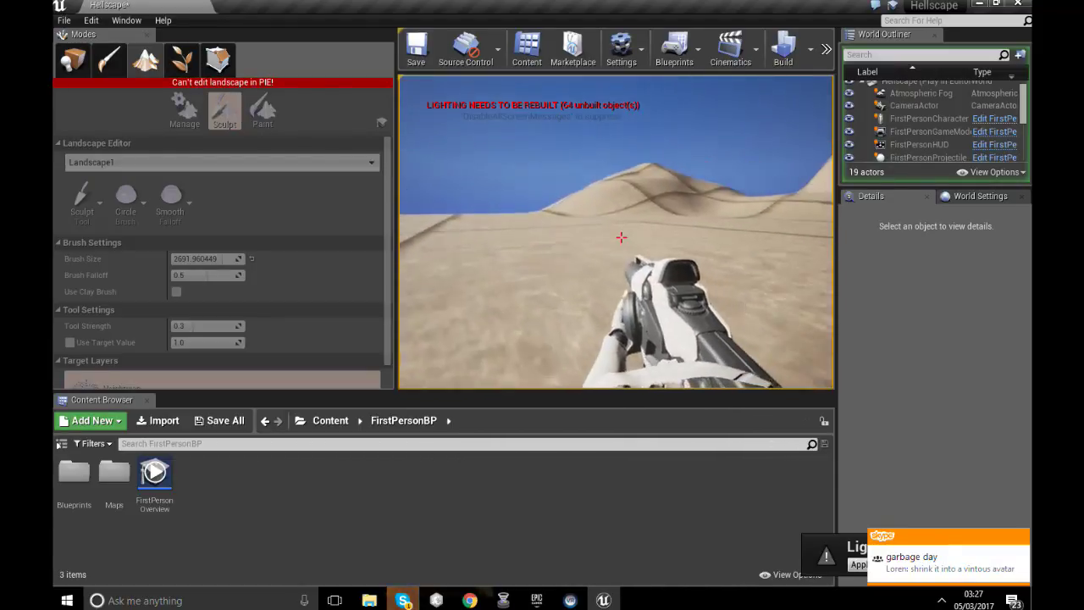
pyautogui.press('Escape')
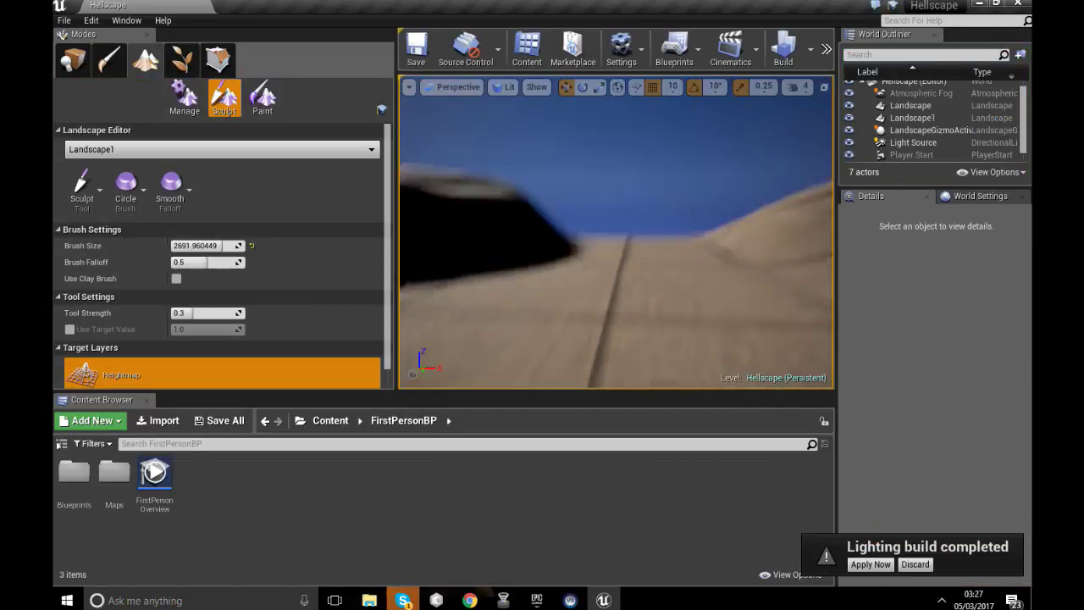
# Look over the sculpted hills and save the current level.
pyautogui.moveTo(627, 321)
pyautogui.mouseDown(button='right')
pyautogui.moveTo(622, 220)
pyautogui.moveTo(614, 313)
pyautogui.mouseUp(button='right')
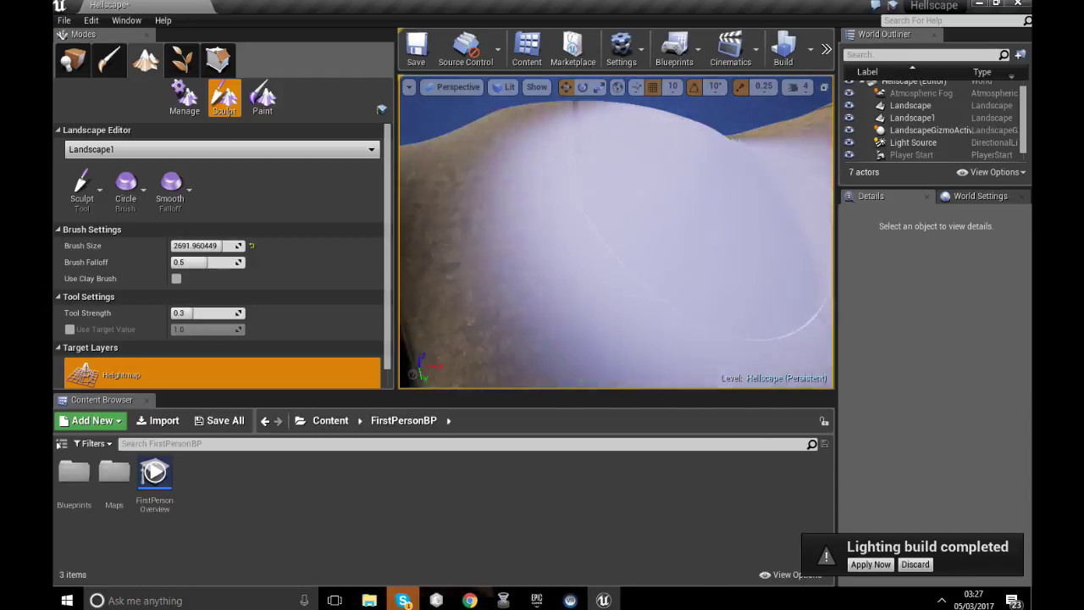
pyautogui.moveTo(616, 228)
pyautogui.mouseDown(button='right')
pyautogui.moveTo(622, 296)
pyautogui.moveTo(618, 233)
pyautogui.mouseUp(button='right')
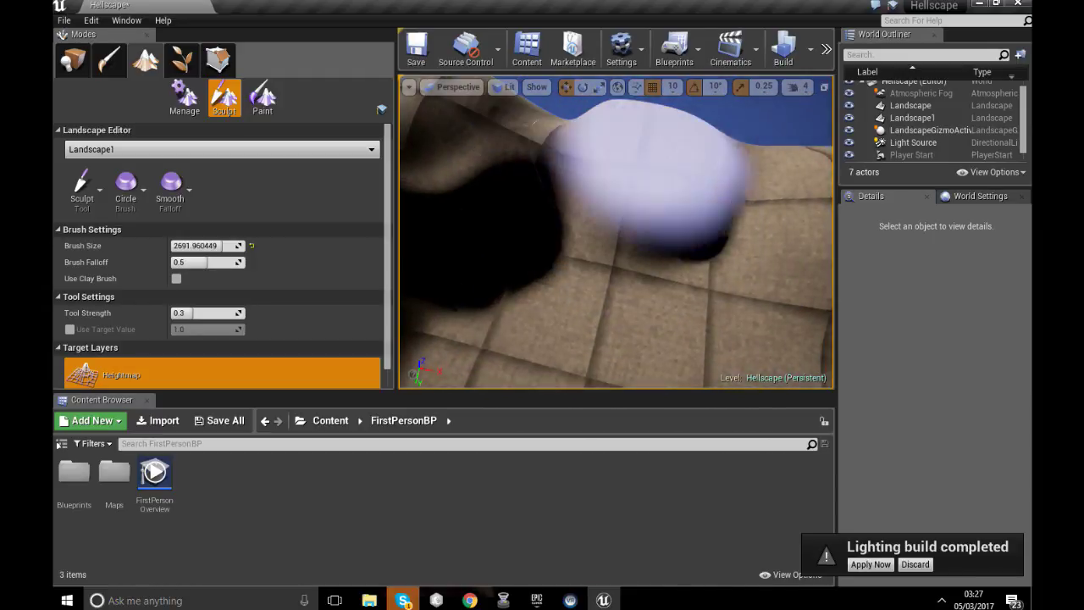
pyautogui.moveTo(648, 182)
pyautogui.mouseDown(button='right')
pyautogui.moveTo(664, 199)
pyautogui.moveTo(678, 187)
pyautogui.moveTo(710, 199)
pyautogui.mouseUp(button='right')
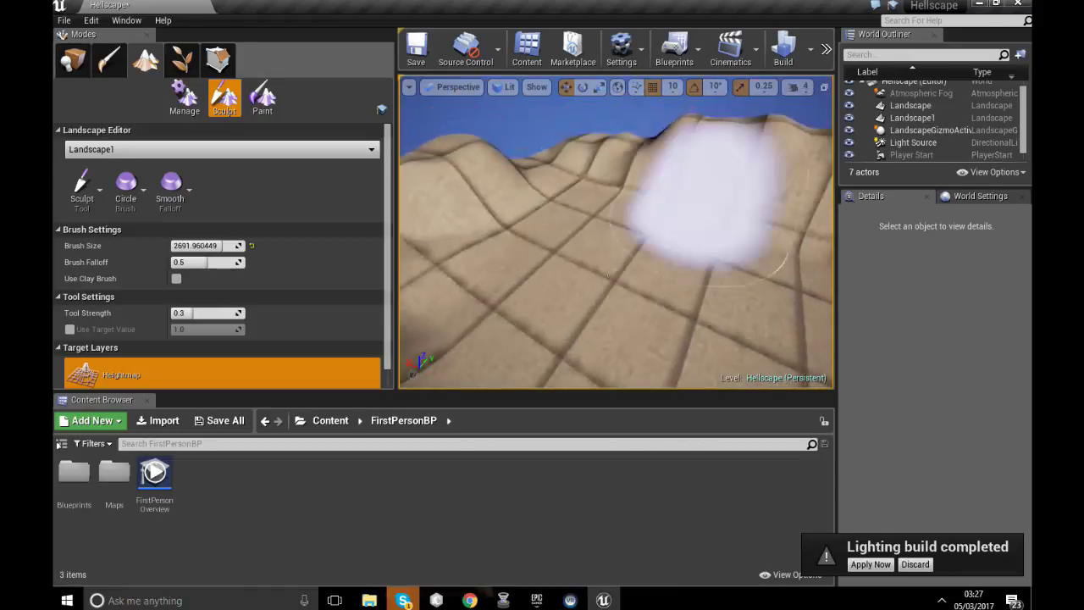
pyautogui.click(996, 4)
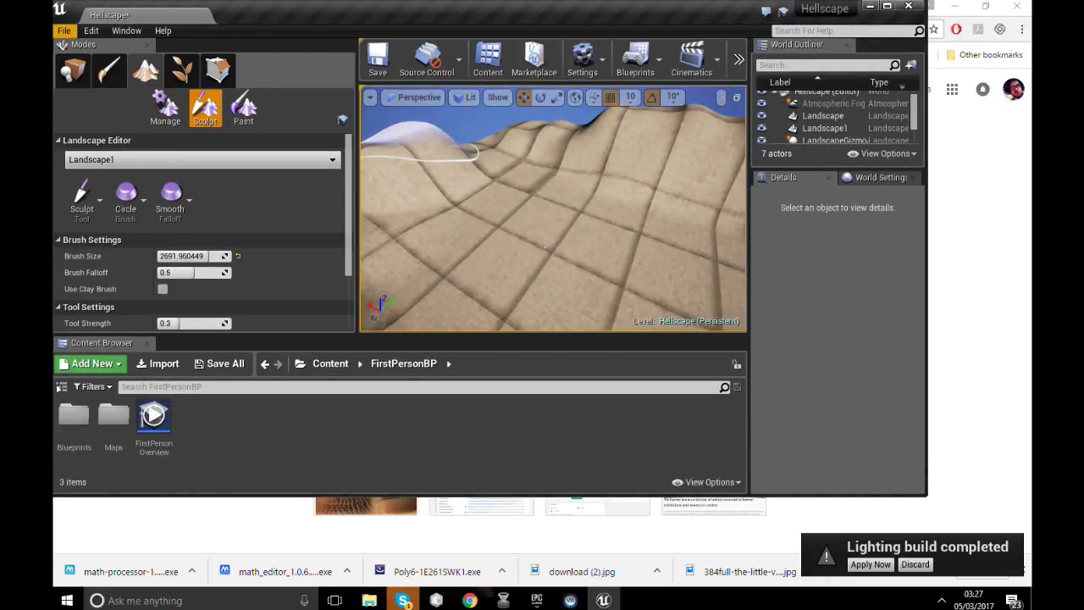
pyautogui.click(64, 31)
pyautogui.click(97, 88)
pyautogui.click(887, 6)
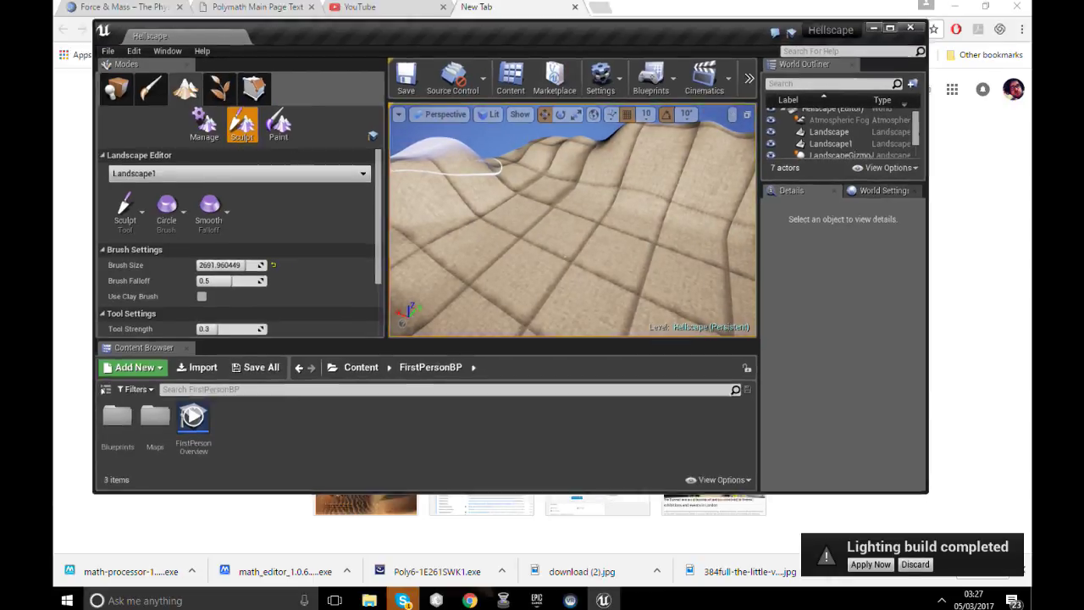
# Select the Light Source actor and focus the view on it.
pyautogui.scroll(-1, 939, 131)
pyautogui.click(914, 130)
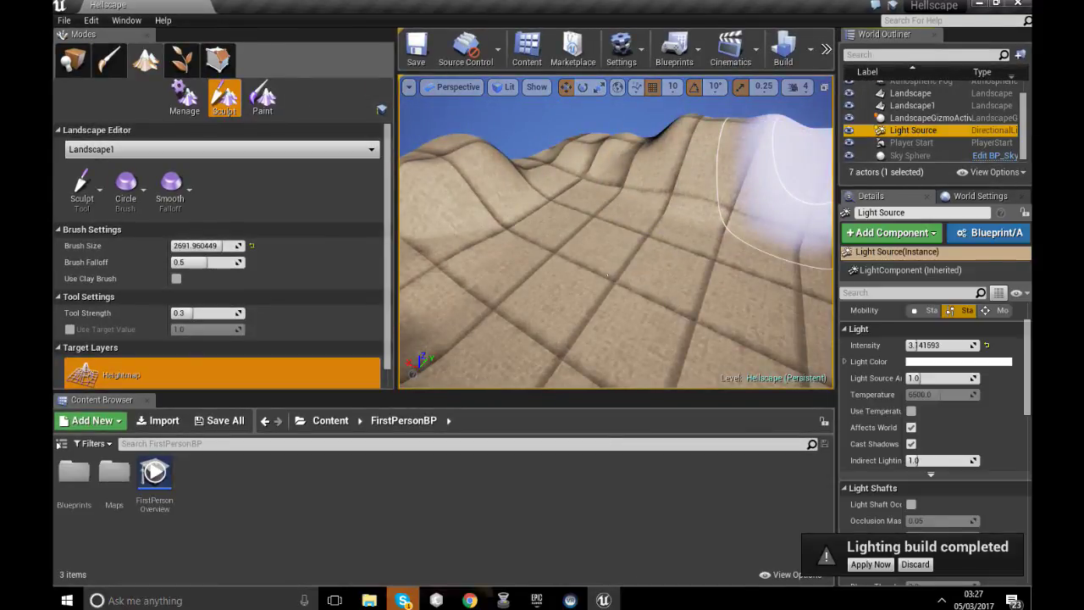
pyautogui.moveTo(817, 216); pyautogui.dragTo(830, 226, button='right')
pyautogui.scroll(1, 931, 127)
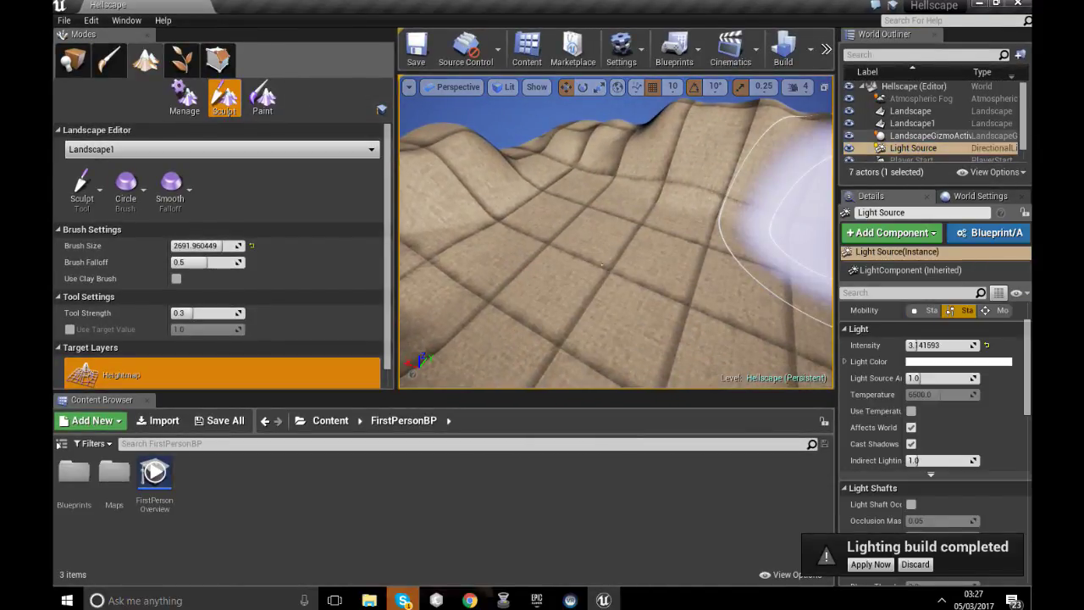
pyautogui.scroll(-1, 932, 127)
pyautogui.doubleClick(913, 129)
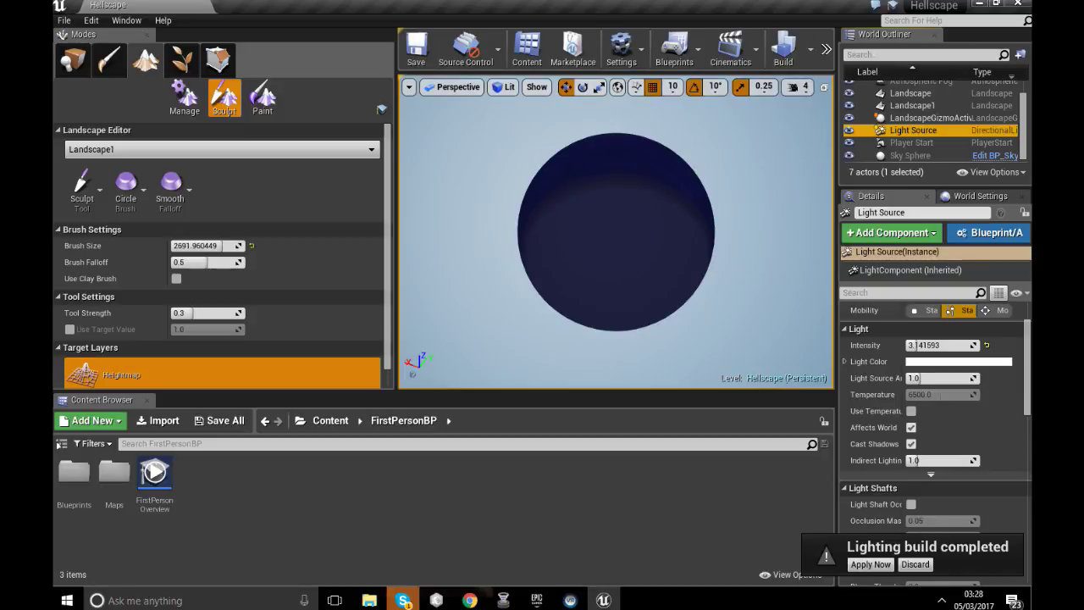
# Open the world settings of the Hellscape level, close them and also close the Details panel.
pyautogui.scroll(2, 912, 118)
pyautogui.doubleClick(913, 87)
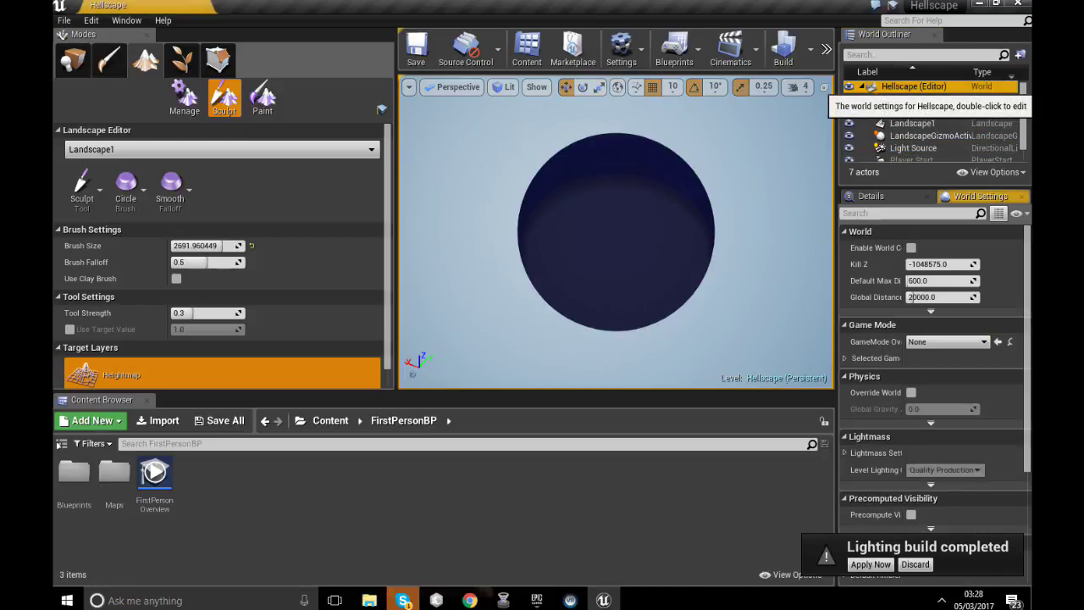
pyautogui.click(1021, 196)
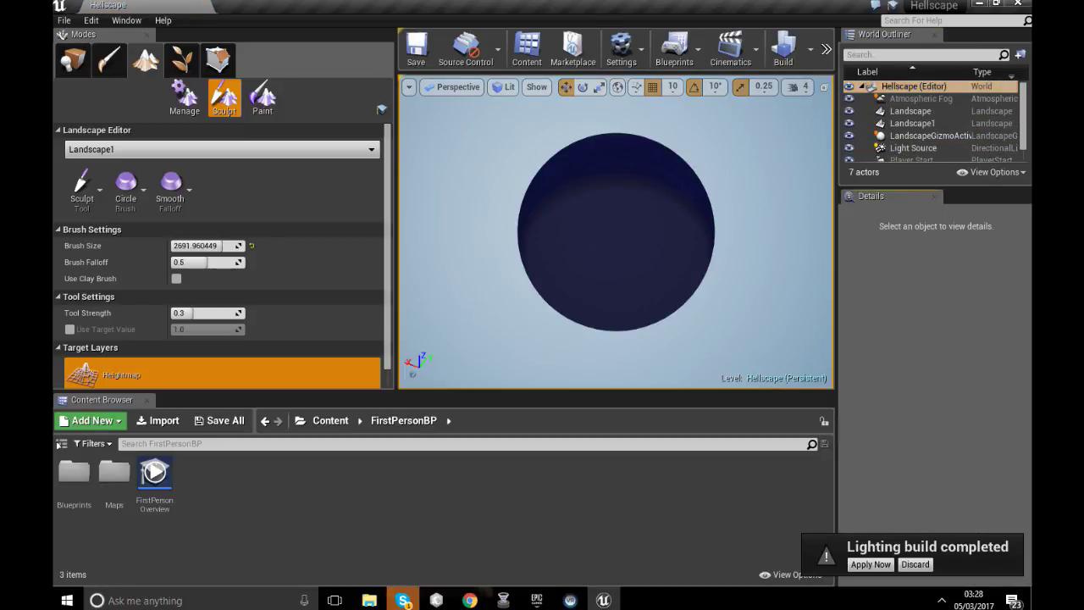
pyautogui.click(934, 196)
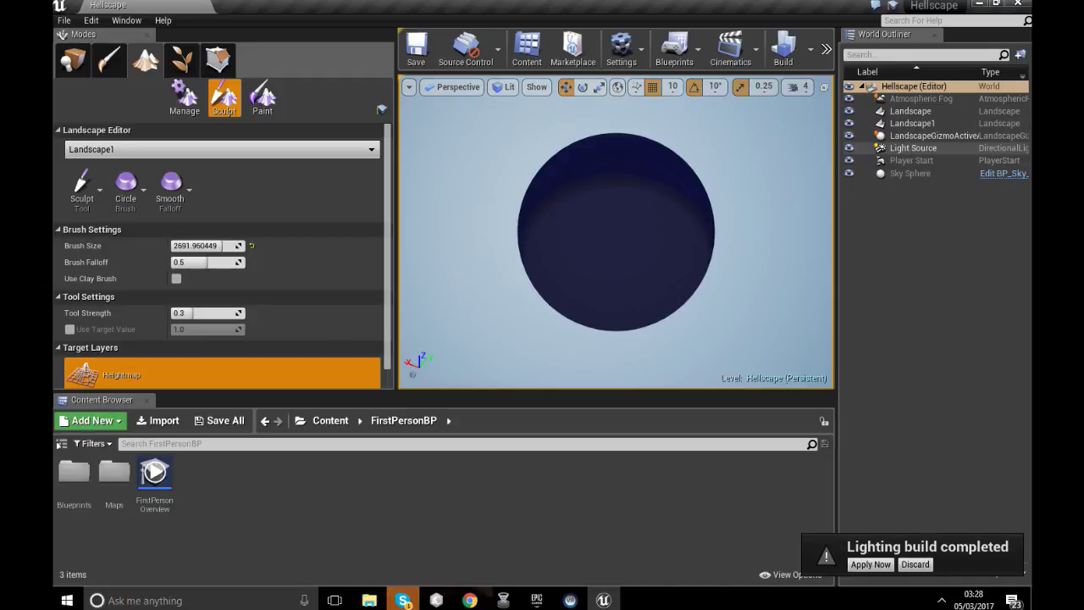
pyautogui.click(921, 174)
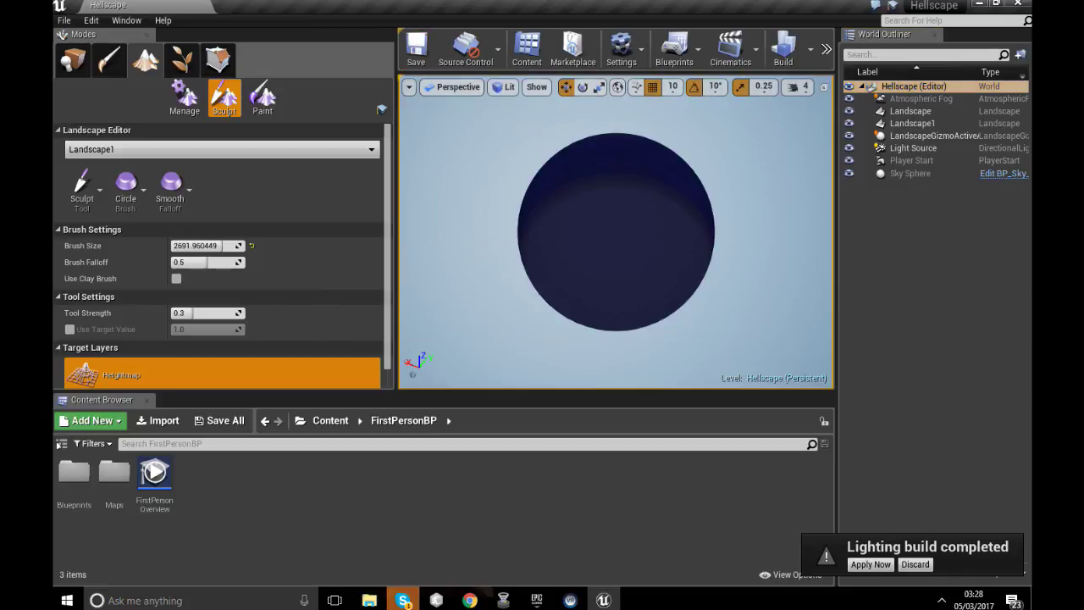
# Focus the view on the Landscape1 actor and fly in over its flat middle.
pyautogui.click(408, 86)
pyautogui.press('Escape')
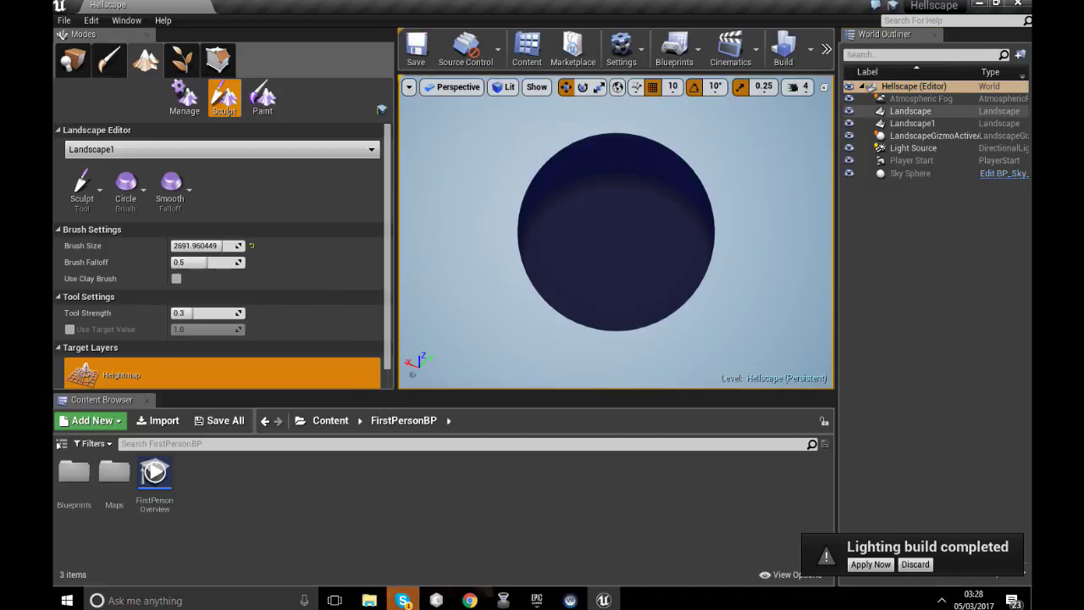
pyautogui.doubleClick(911, 123)
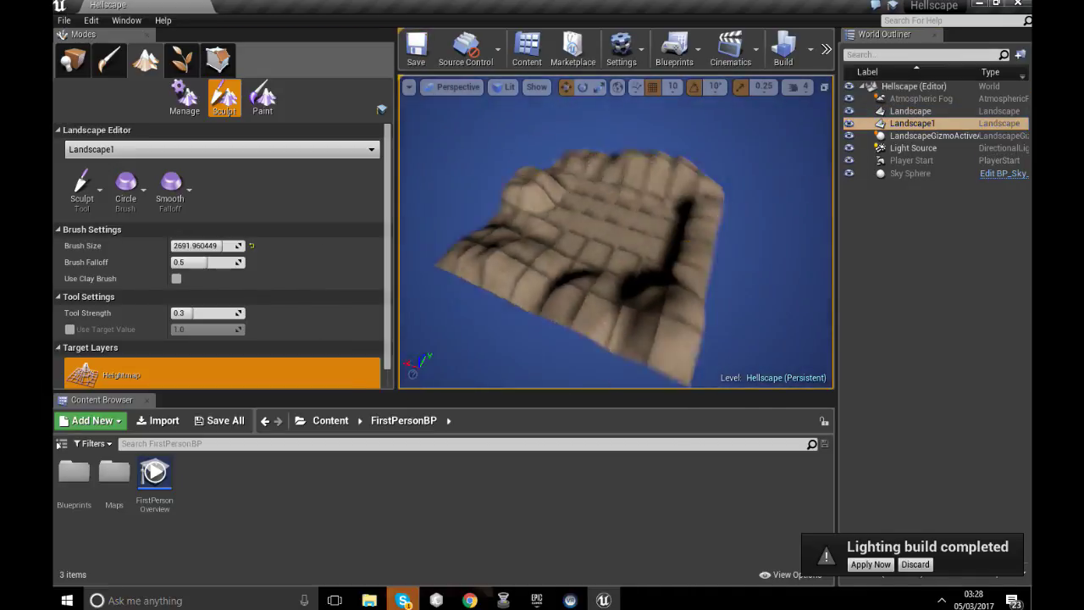
pyautogui.moveTo(593, 174)
pyautogui.mouseDown(button='right')
pyautogui.moveTo(605, 186)
pyautogui.moveTo(644, 181)
pyautogui.mouseUp(button='right')
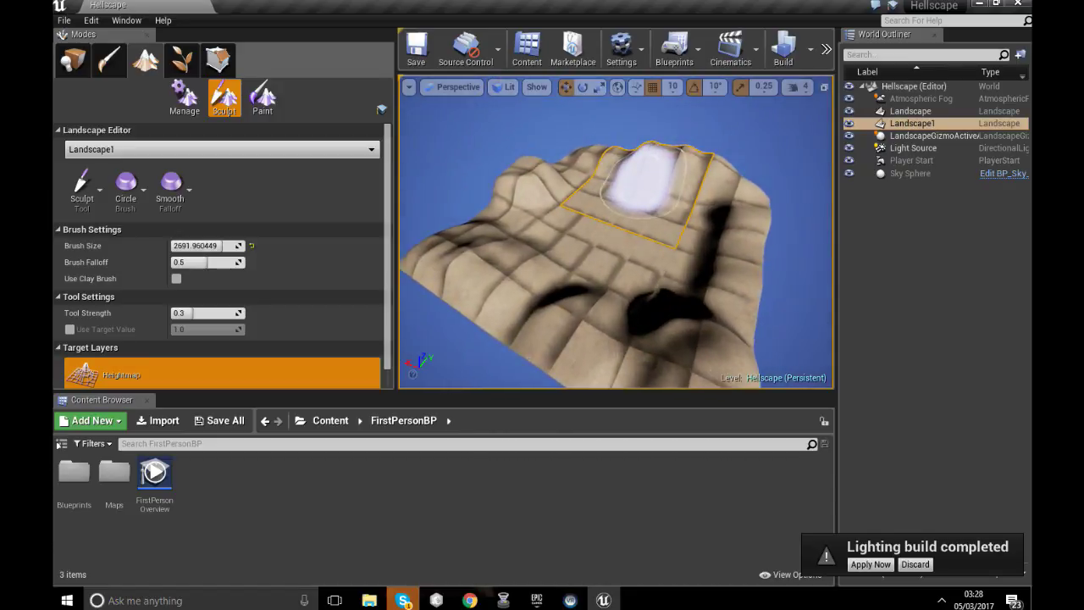
pyautogui.press('w')
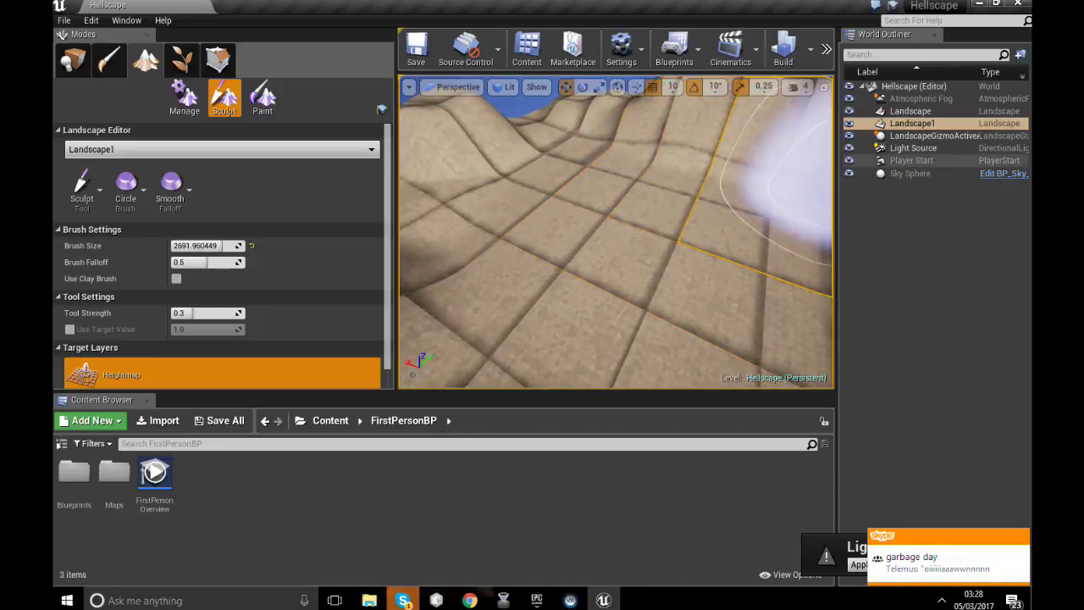
# Select the Light Source and focus the view on its position on the landscape.
pyautogui.click(913, 148)
pyautogui.doubleClick(878, 148)
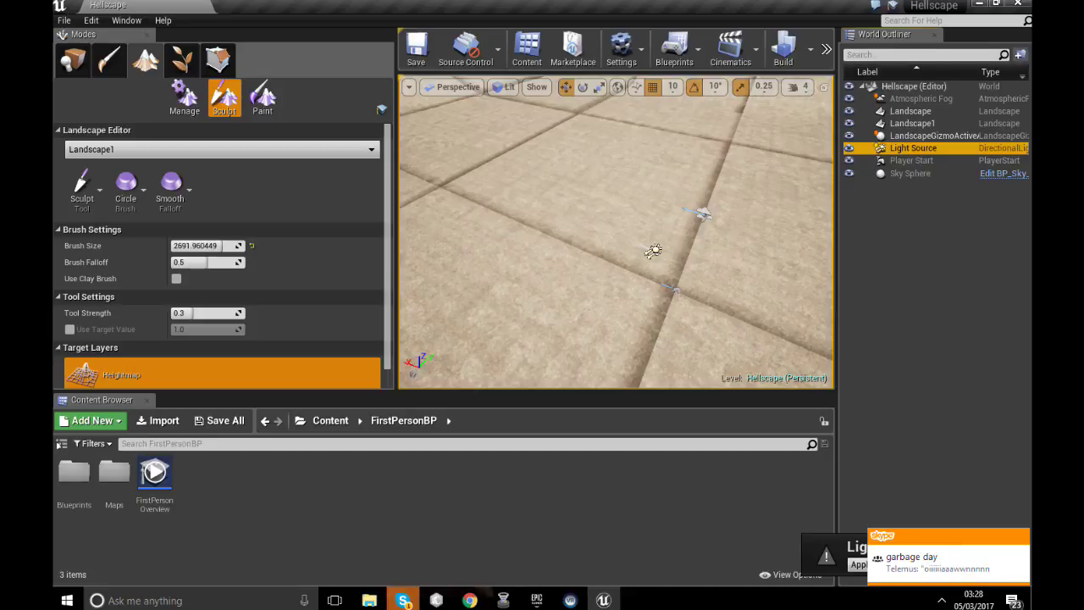
pyautogui.rightClick(953, 331)
pyautogui.click(931, 323)
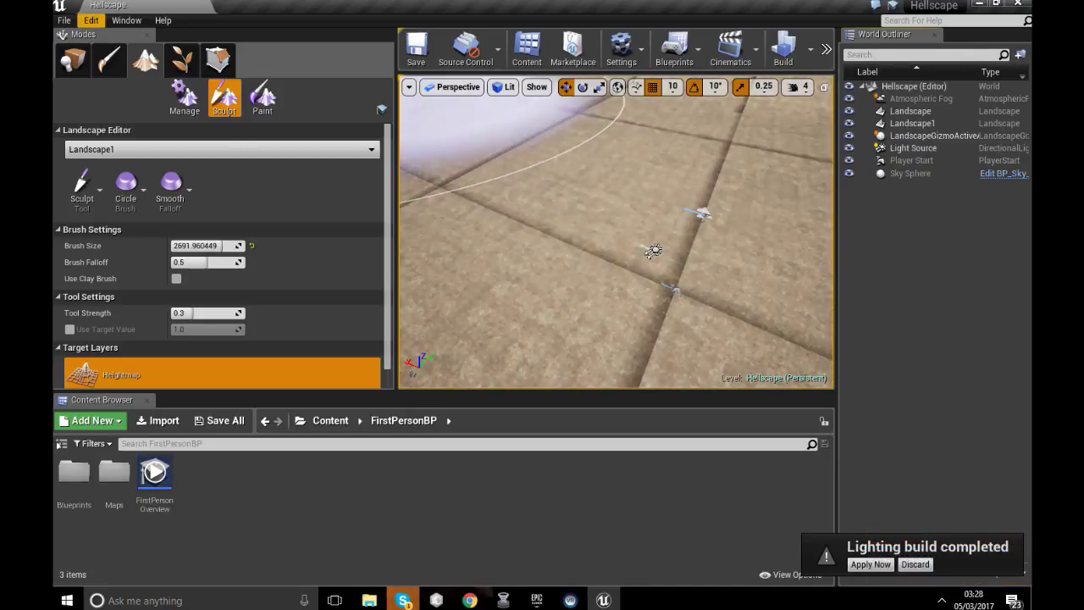
# Reset the editor's window layout to its default and confirm the reset.
pyautogui.click(91, 19)
pyautogui.moveTo(126, 20)
pyautogui.moveTo(152, 61)
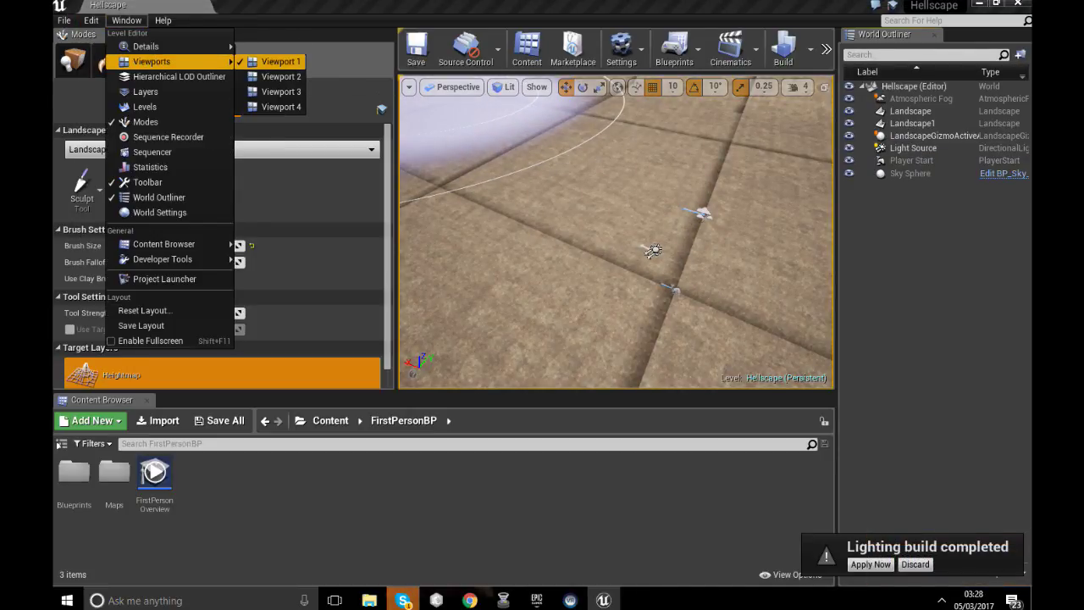
pyautogui.click(281, 107)
pyautogui.click(126, 21)
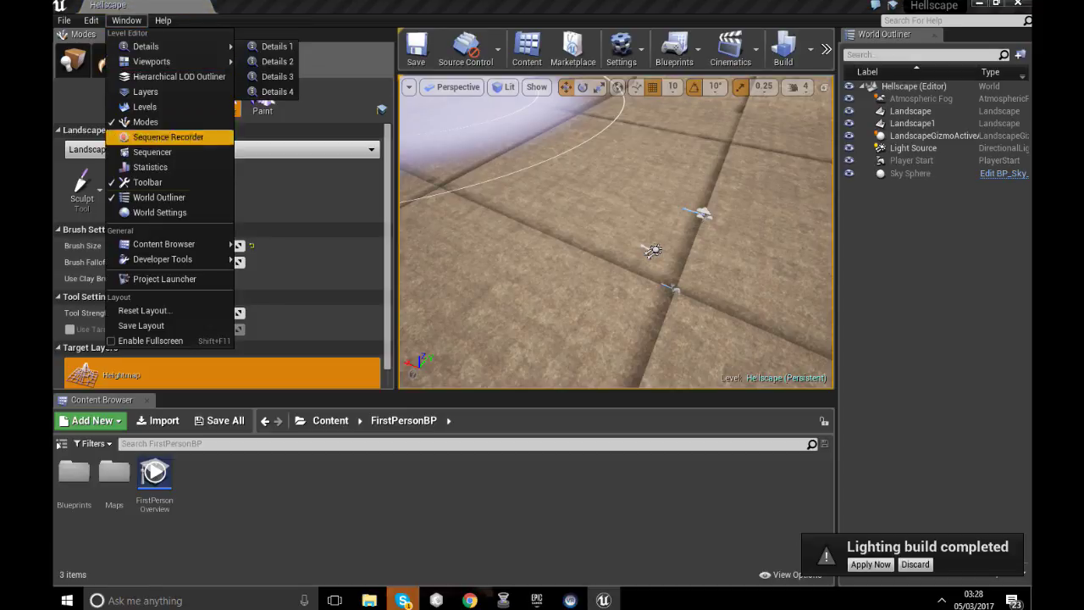
pyautogui.click(143, 310)
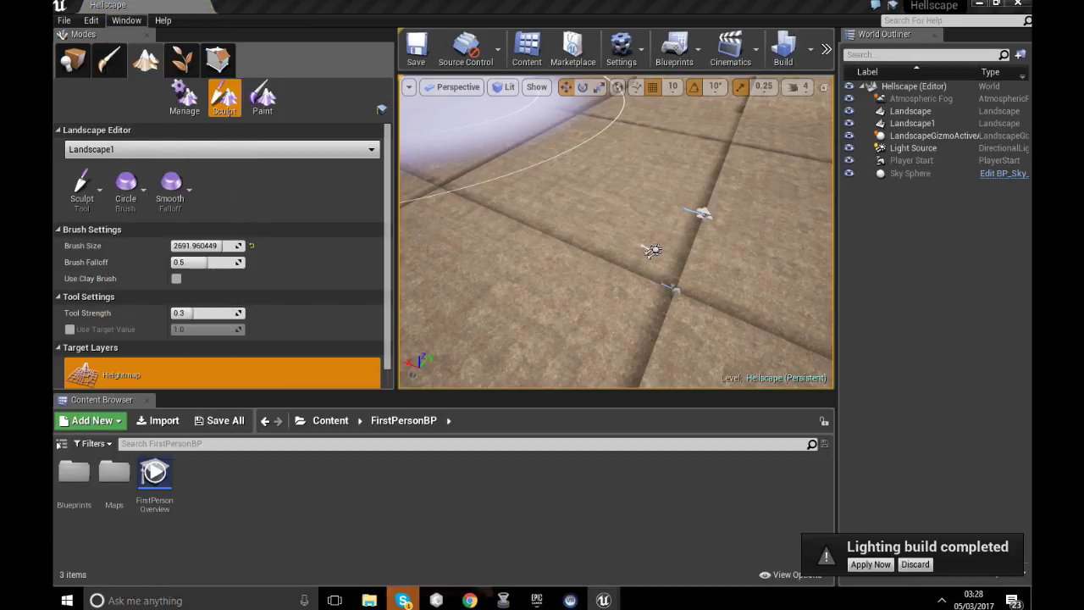
pyautogui.click(645, 336)
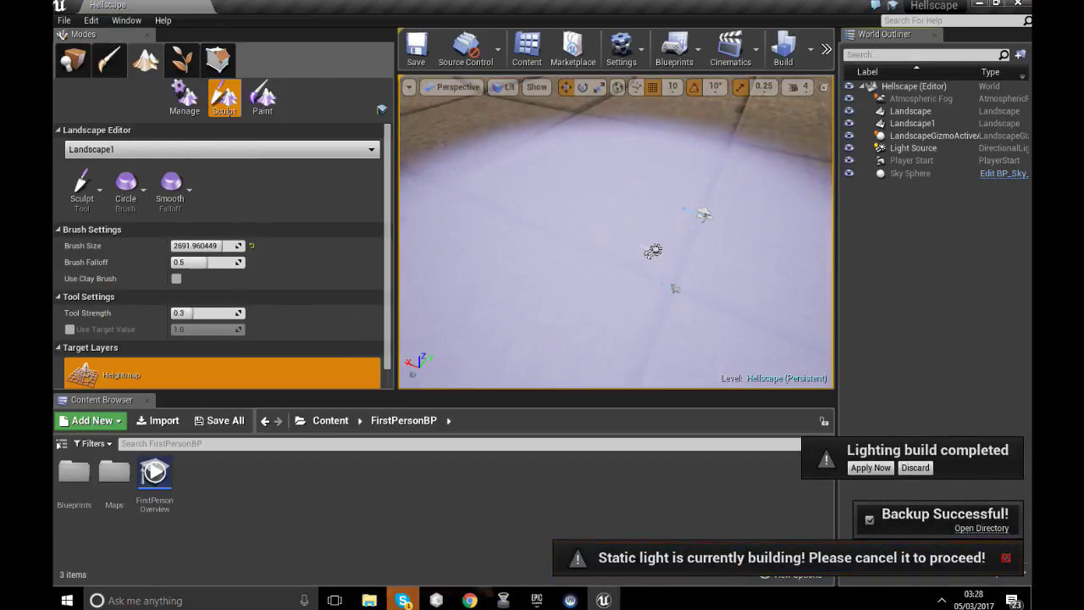
pyautogui.moveTo(635, 271); pyautogui.dragTo(719, 245, button='right')
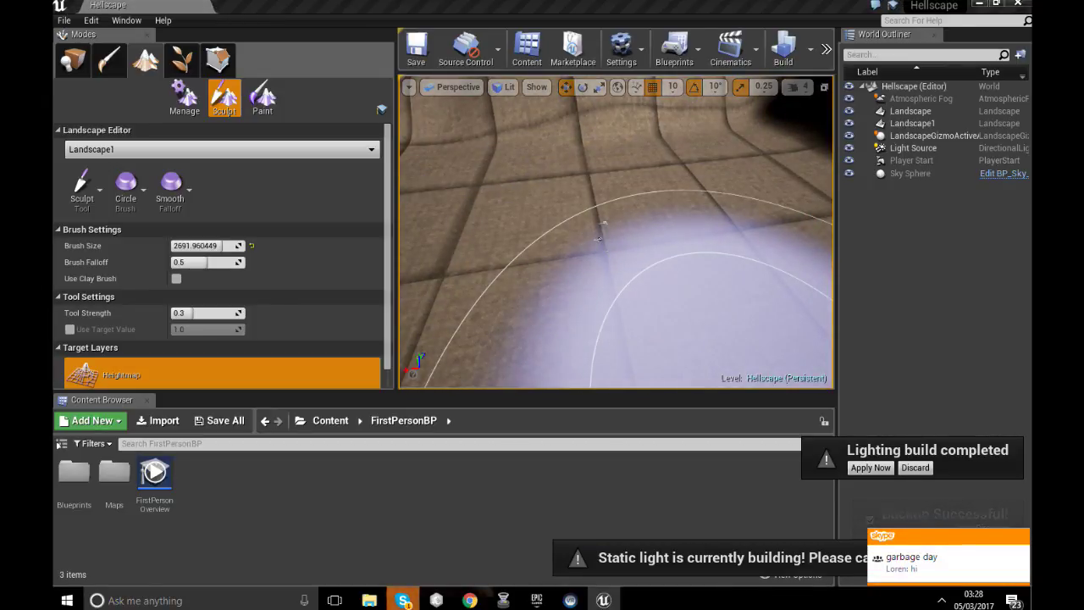
# Switch to the Epic Games Launcher and launch Unreal Engine 4.12.2.
pyautogui.click(870, 517)
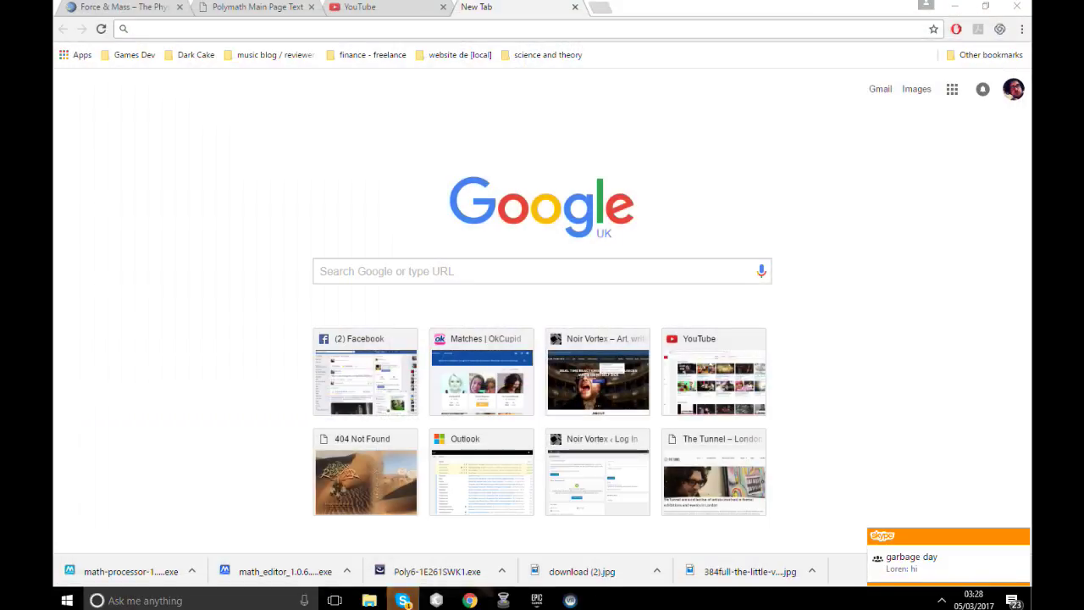
pyautogui.click(536, 600)
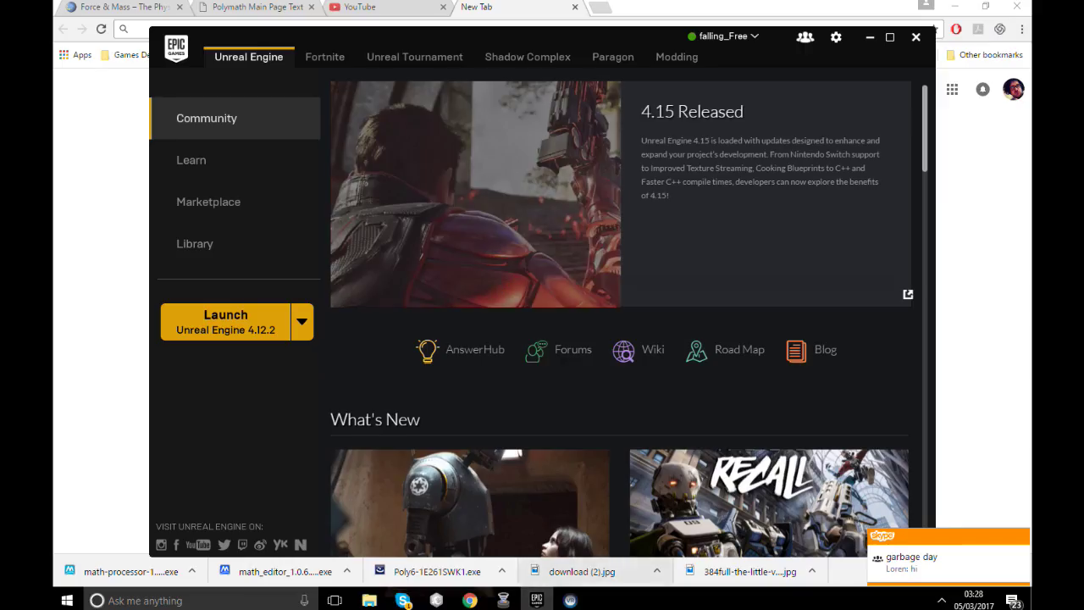
pyautogui.click(225, 322)
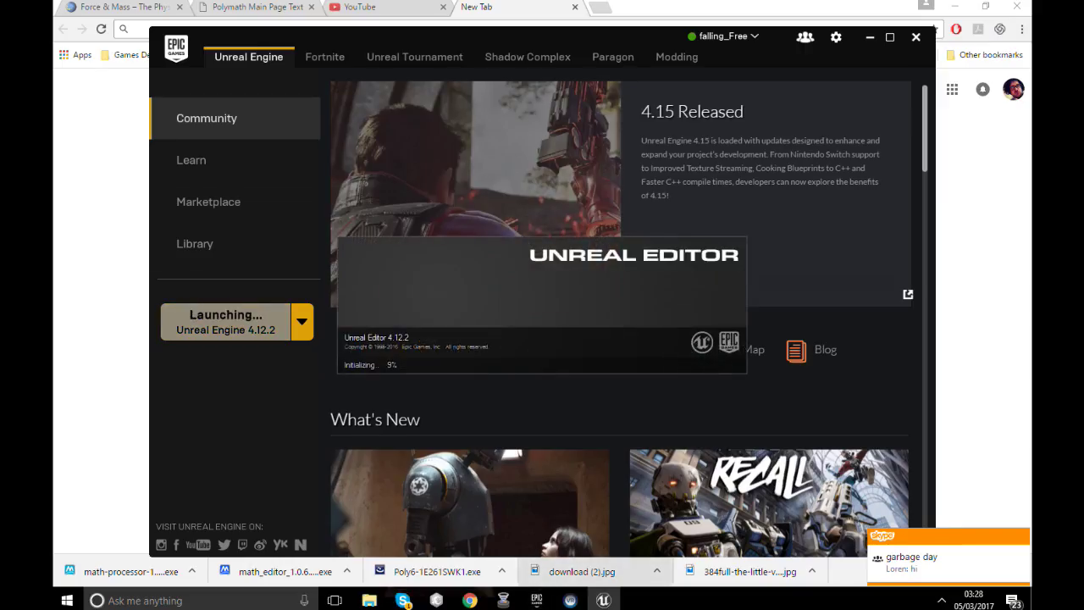